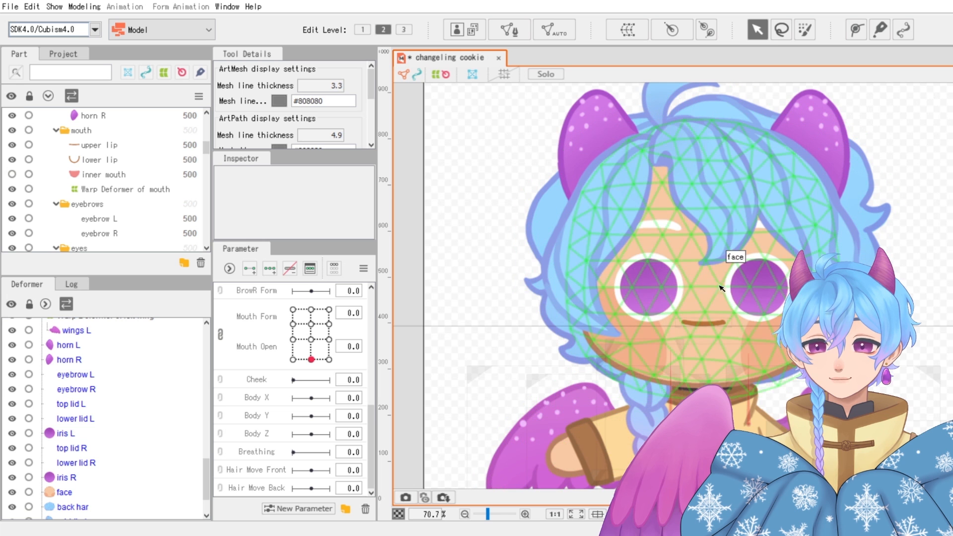
- Examine the left iris and left eyebrow meshes on the canvas and the left eye parts in the part list
click(757, 288)
scroll(758, 290, up, 2)
scroll(757, 291, down, 2)
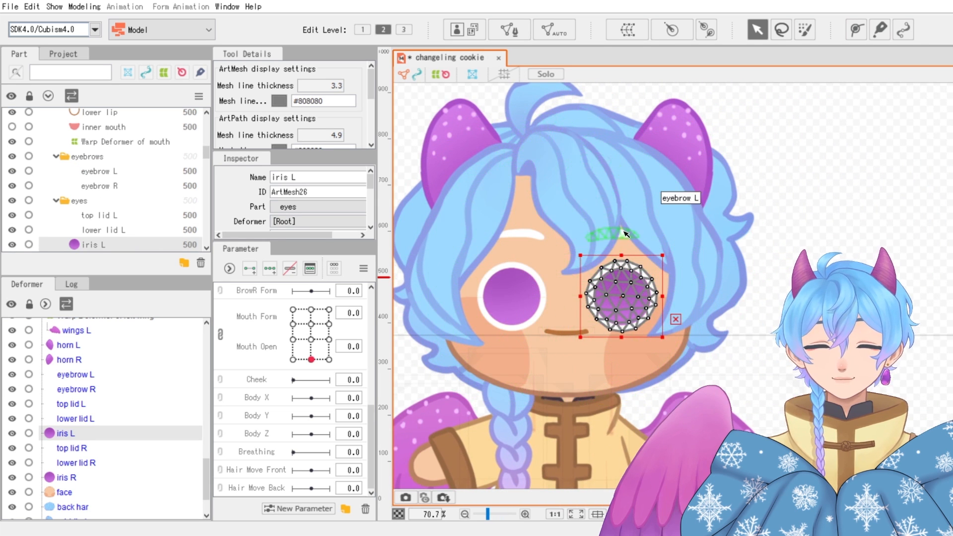
click(623, 234)
shift+click(615, 280)
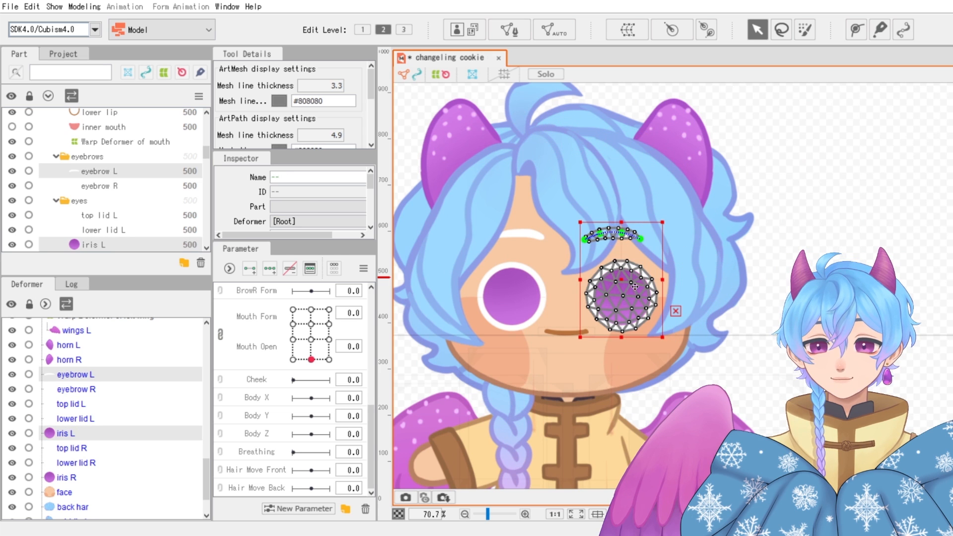
scroll(647, 292, up, 2)
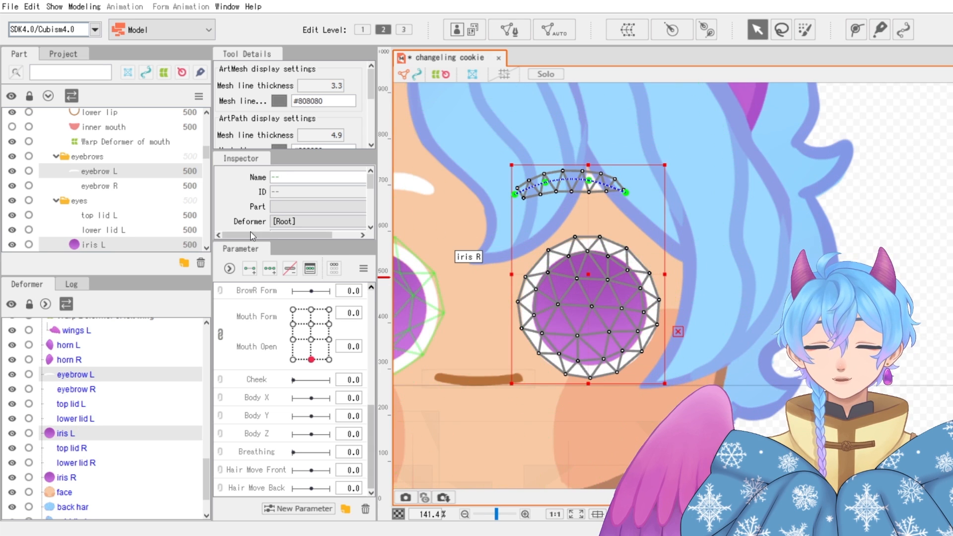
scroll(114, 202, down, 2)
scroll(121, 174, up, 2)
scroll(121, 174, down, 2)
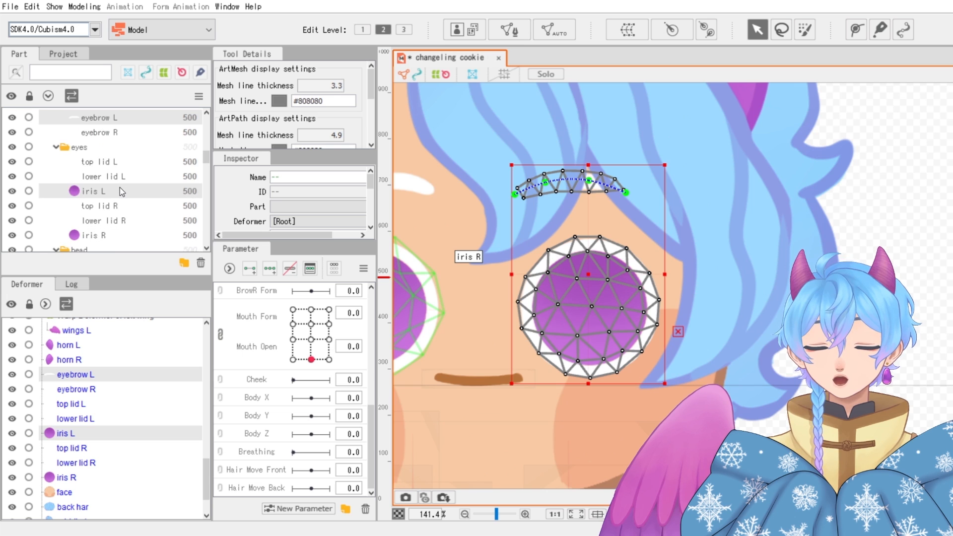
click(115, 161)
click(107, 193)
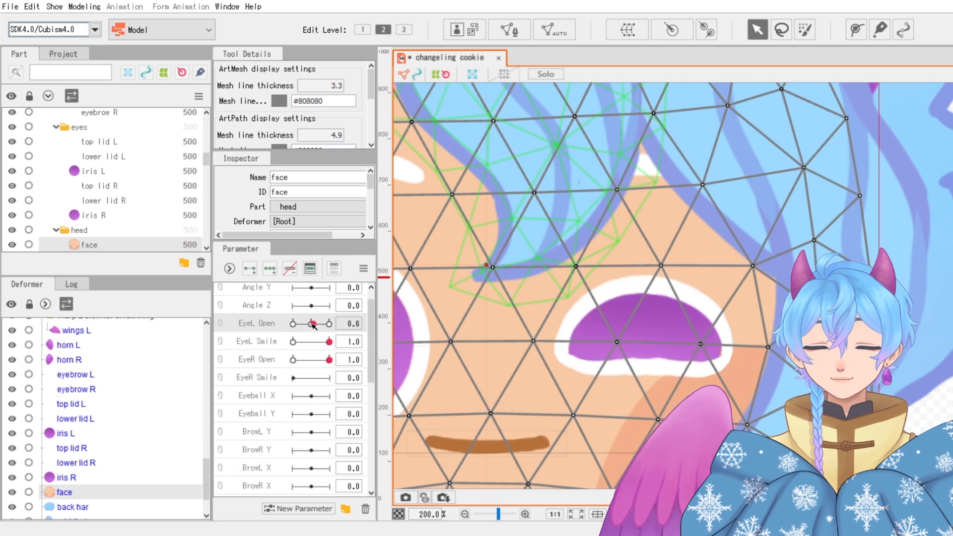
- With EyeL Open at 0.5, reshape the outer corner of the lower lid L mesh to fit the iris edge
drag(329, 323, 319, 326)
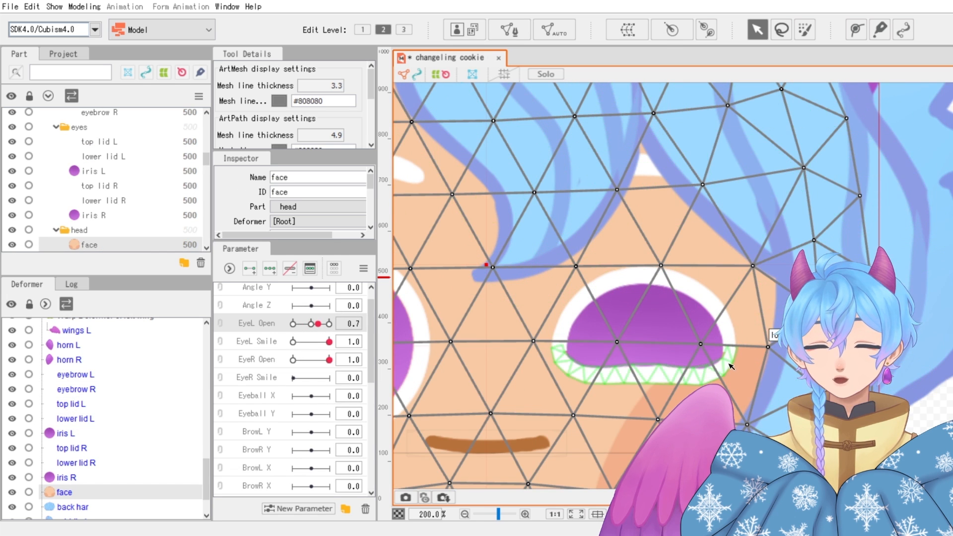
click(154, 422)
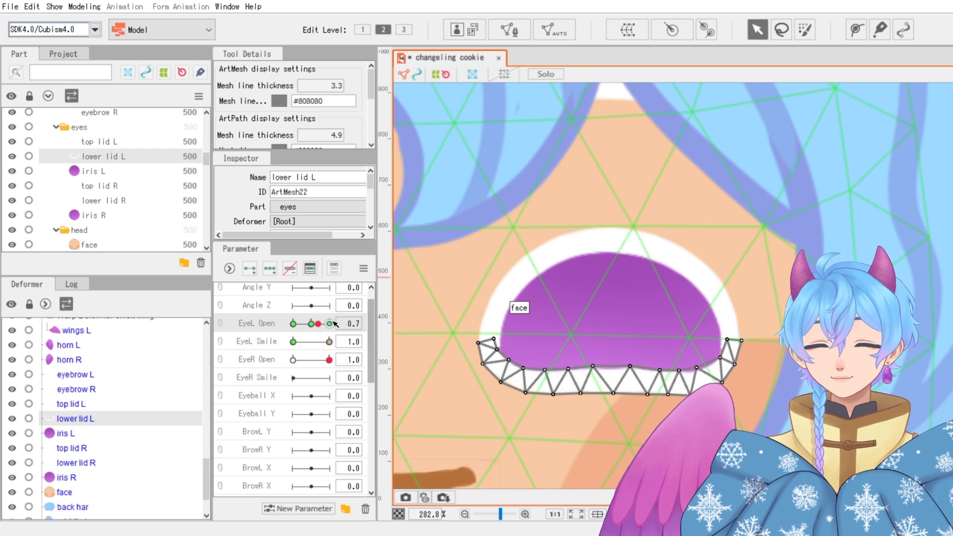
drag(318, 324, 310, 325)
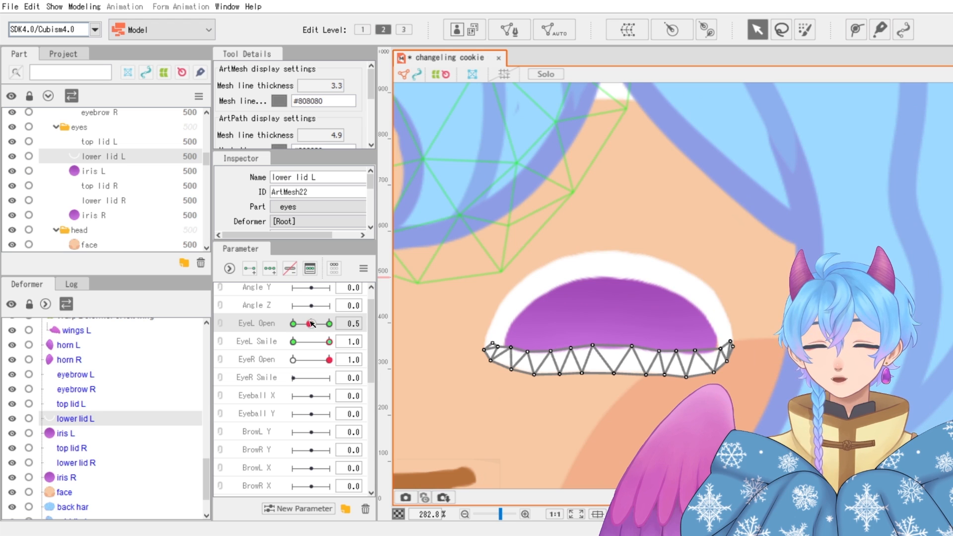
scroll(590, 277, up, 10)
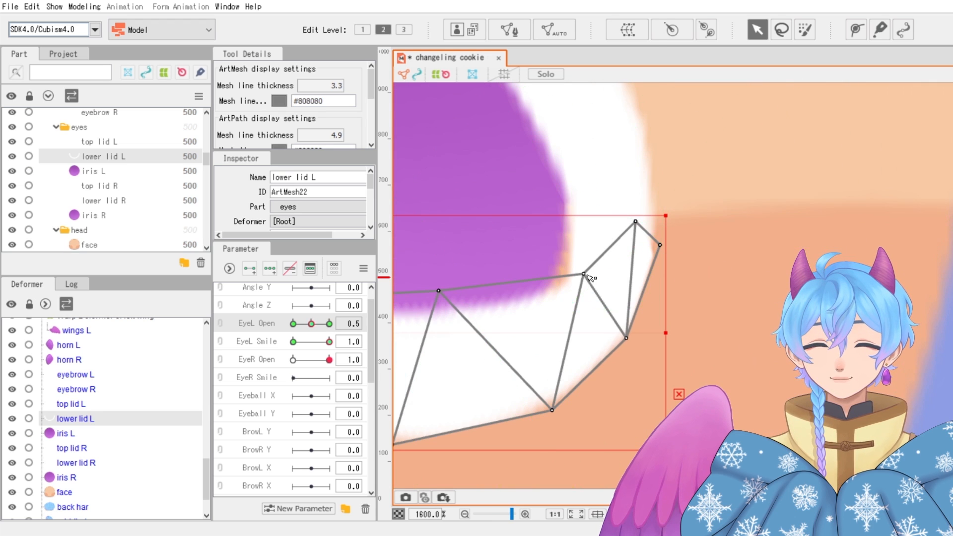
drag(584, 274, 562, 279)
drag(636, 221, 570, 212)
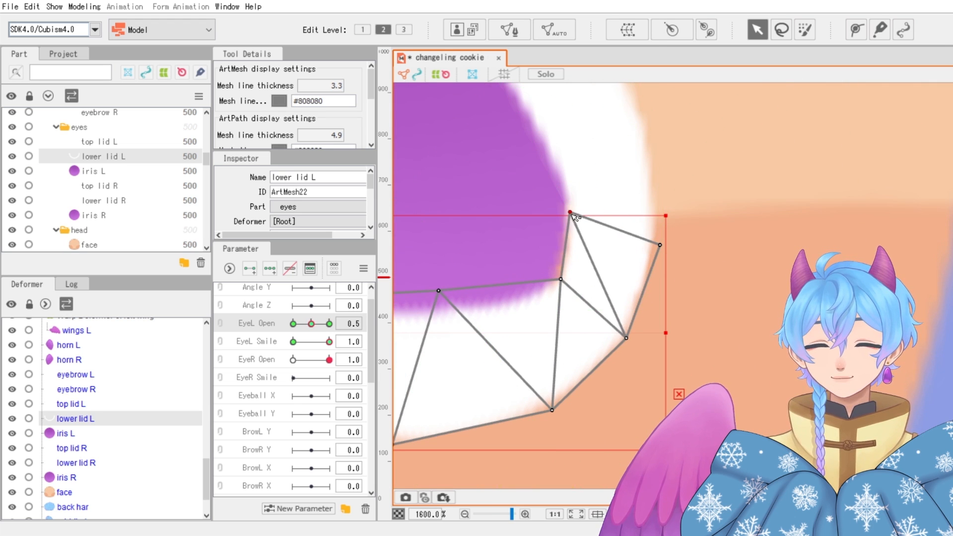
drag(660, 245, 655, 243)
drag(561, 279, 546, 284)
- Move the inner corner vertices of the lower lid L mesh in against the edge of the iris
scroll(583, 283, down, 1)
drag(611, 324, 951, 353)
scroll(781, 329, down, 2)
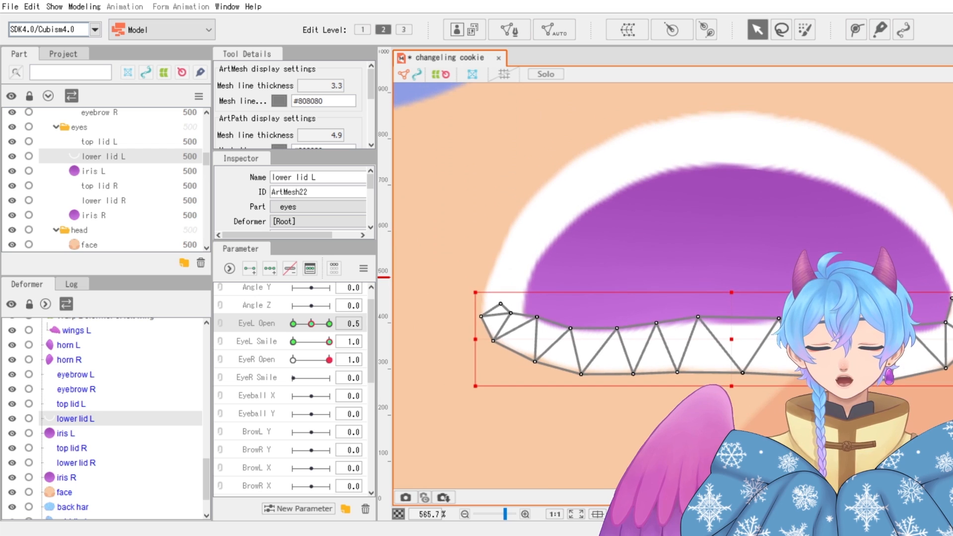
drag(500, 304, 527, 309)
click(481, 316)
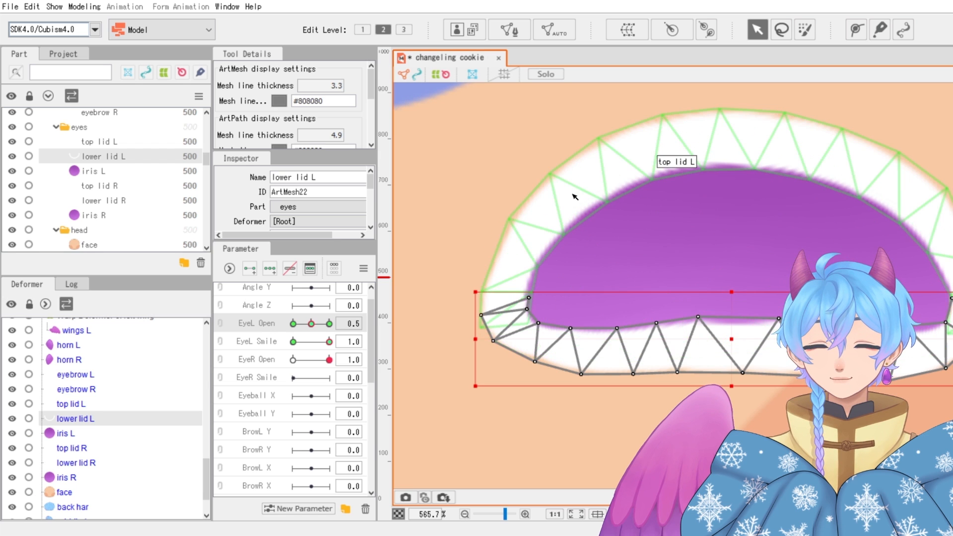
- Smooth the lower lid L mesh by adjusting its middle upper-edge vertices and the lower vertex near the inner corner
click(648, 145)
scroll(561, 233, down, 5)
scroll(561, 233, up, 3)
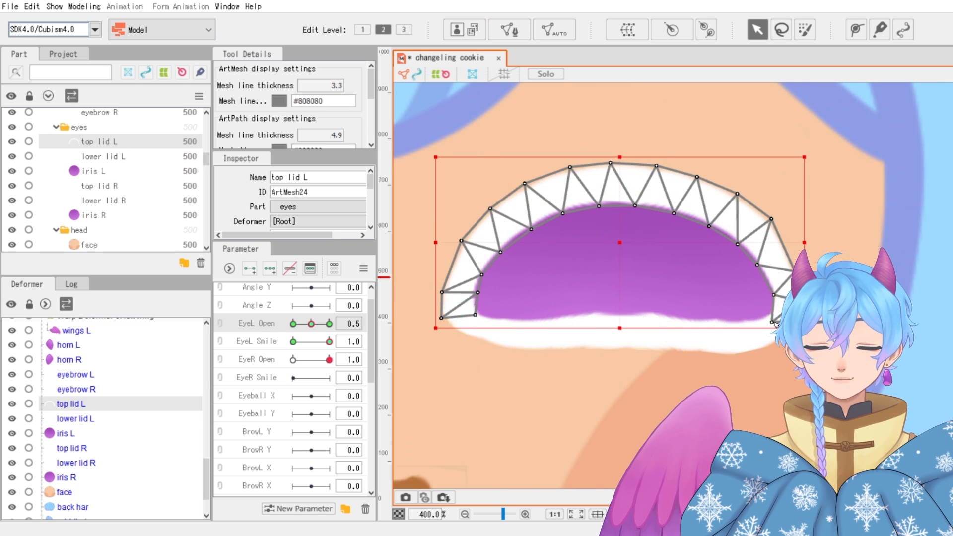
click(670, 329)
scroll(670, 329, up, 3)
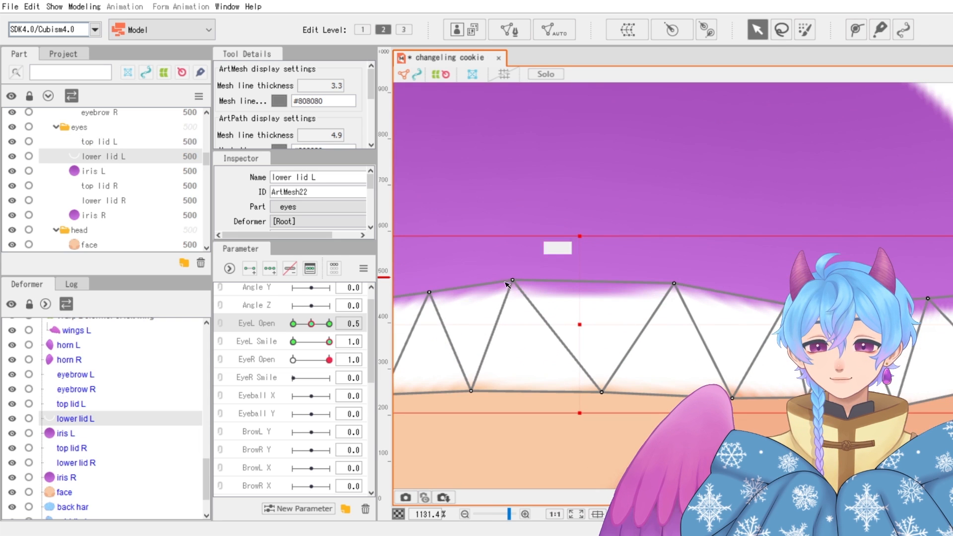
drag(546, 289, 552, 285)
drag(674, 283, 669, 290)
scroll(682, 286, down, 3)
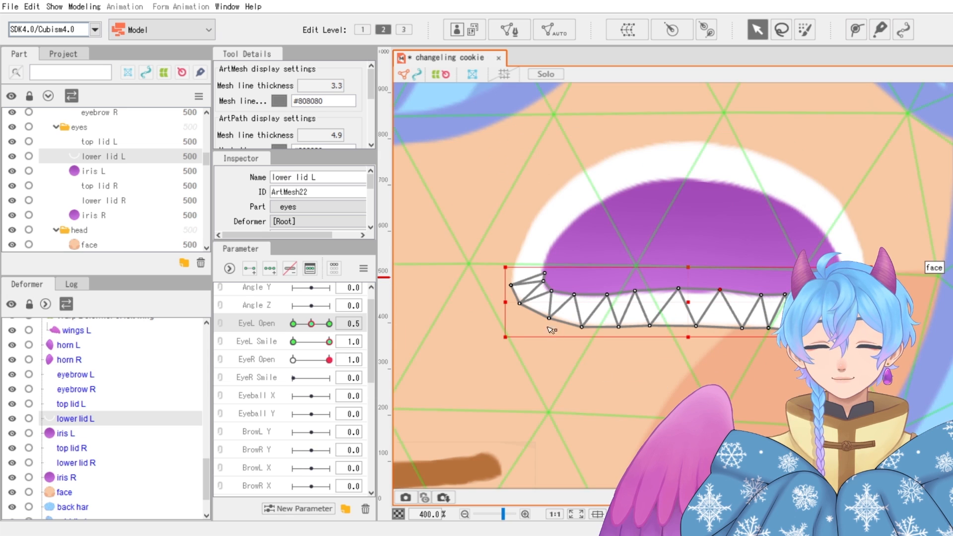
drag(519, 303, 526, 310)
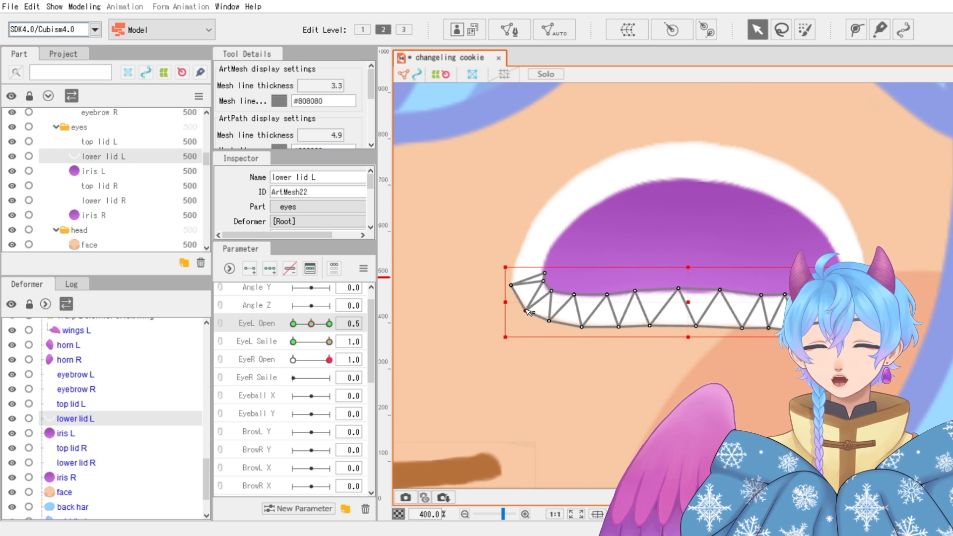
- Preview the left eye at different EyeL Open values and inspect the top lid L mesh at 0.0
scroll(527, 312, down, 2)
click(541, 313)
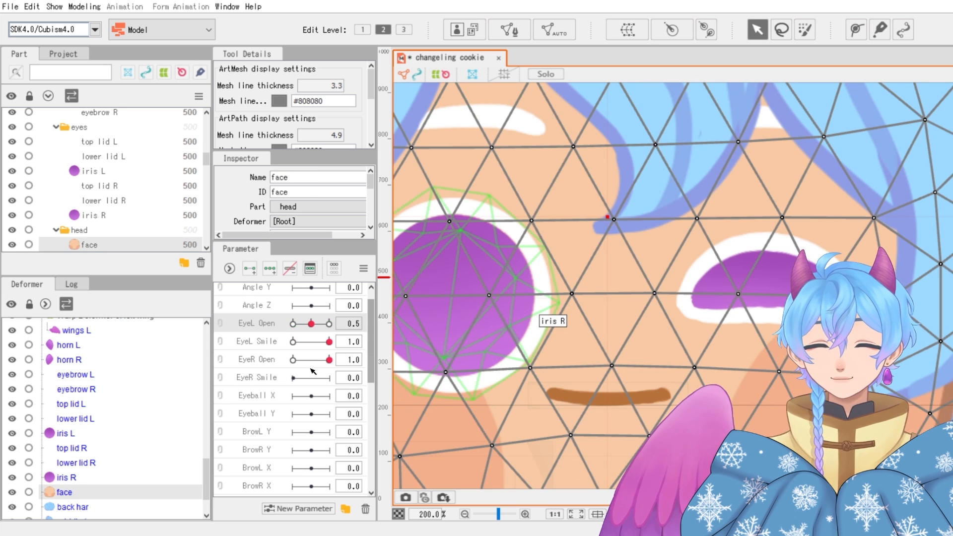
mouse_move(311, 324)
mouse_down()
mouse_move(300, 322)
mouse_move(317, 322)
mouse_move(304, 320)
mouse_move(317, 320)
mouse_move(310, 306)
mouse_move(320, 310)
mouse_up()
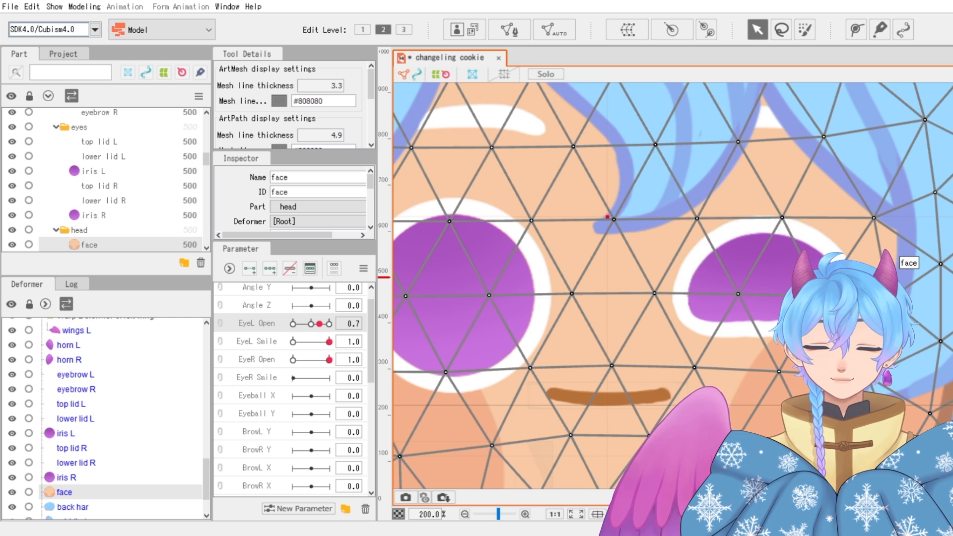
click(847, 299)
scroll(847, 300, up, 8)
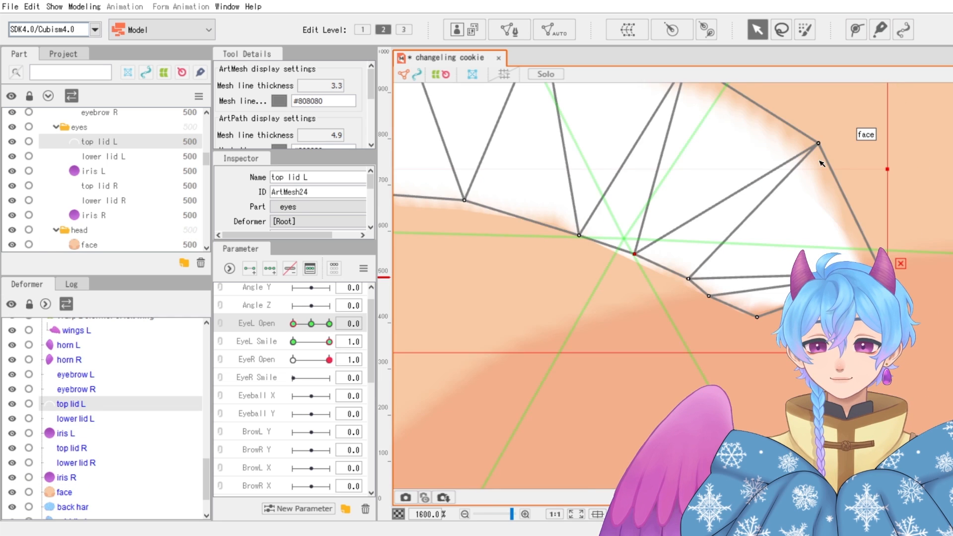
scroll(821, 162, down, 4)
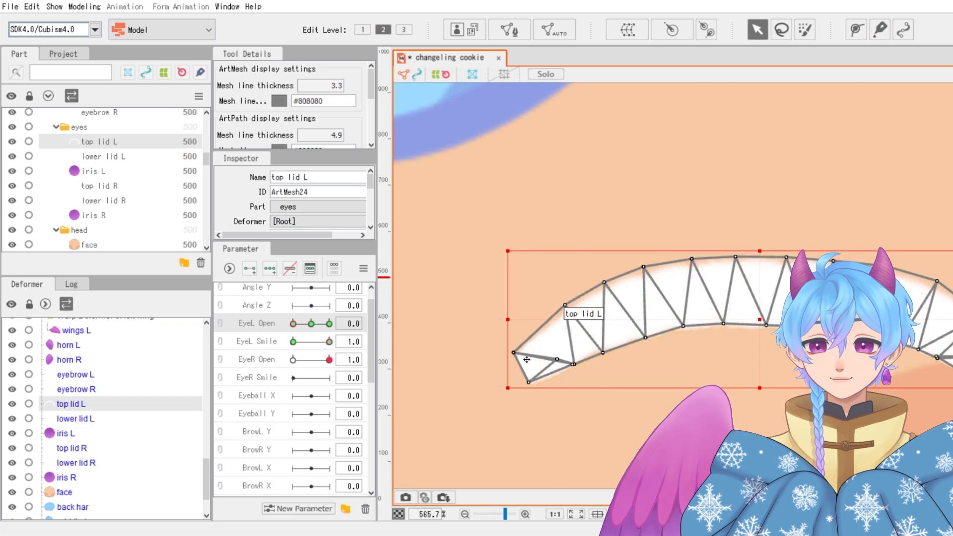
scroll(560, 318, down, 3)
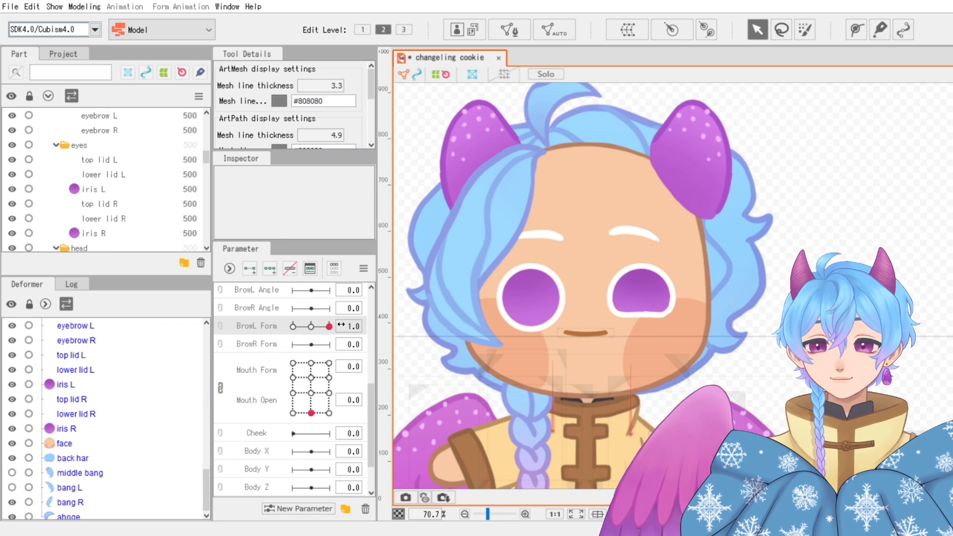
- Preview the left eyebrow with BrowL Form at -1.0 and select its mesh
drag(341, 324, 246, 314)
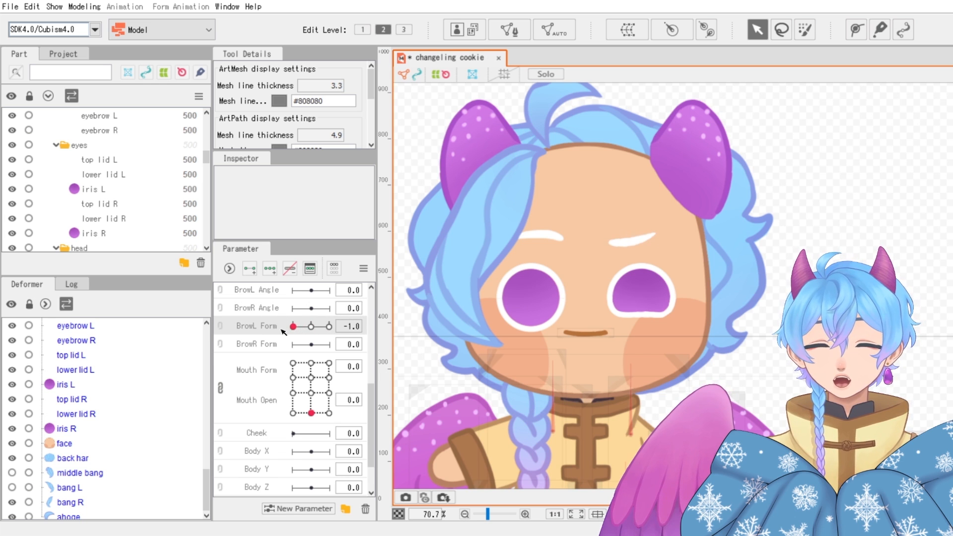
click(633, 244)
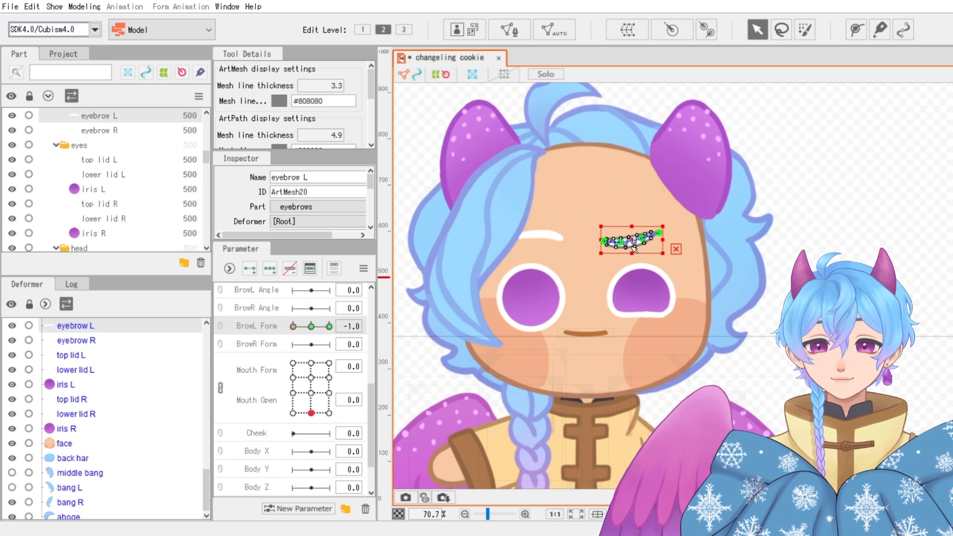
right_click(103, 117)
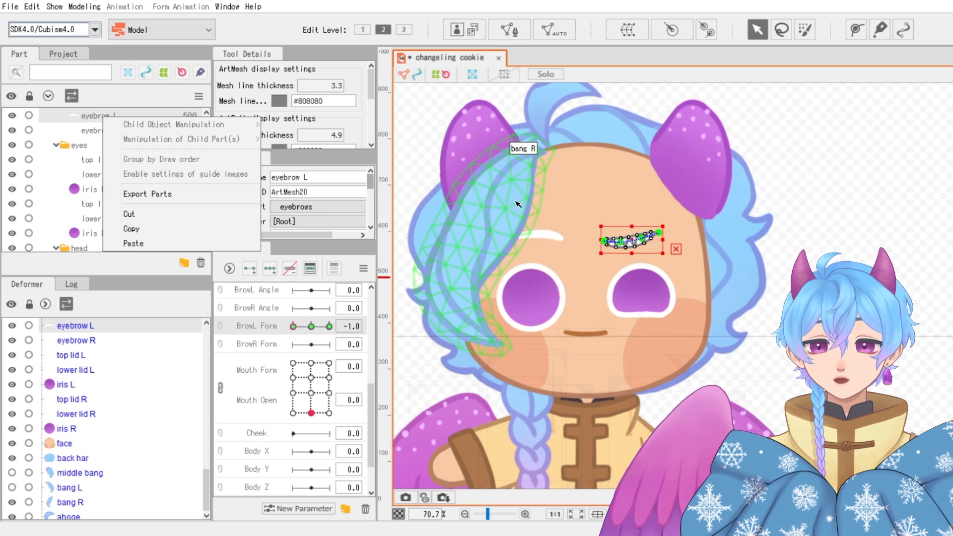
click(642, 246)
- Try pasting a copy of the left eyebrow in place, and undo the paste
key(ctrl+c)
key(ctrl+v)
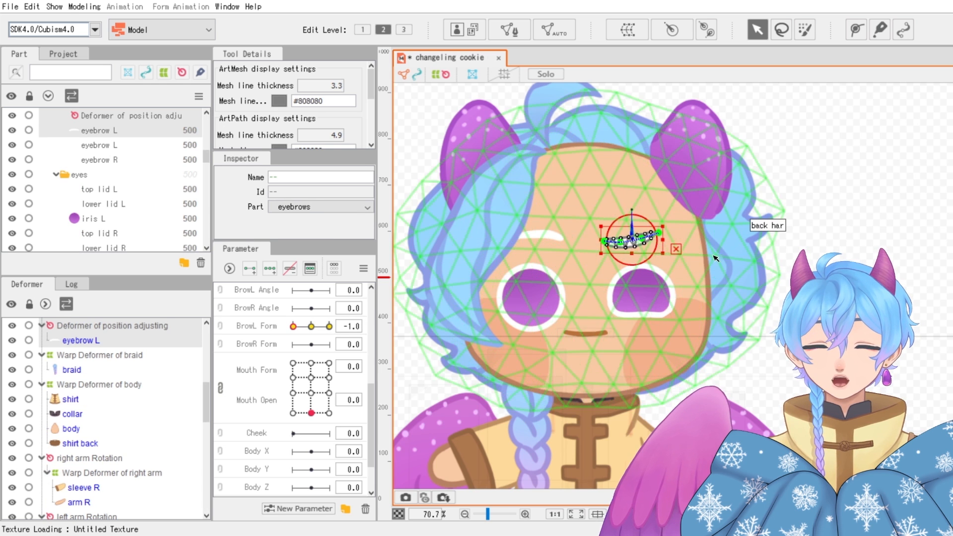
scroll(716, 258, up, 3)
scroll(715, 259, down, 2)
scroll(715, 258, up, 1)
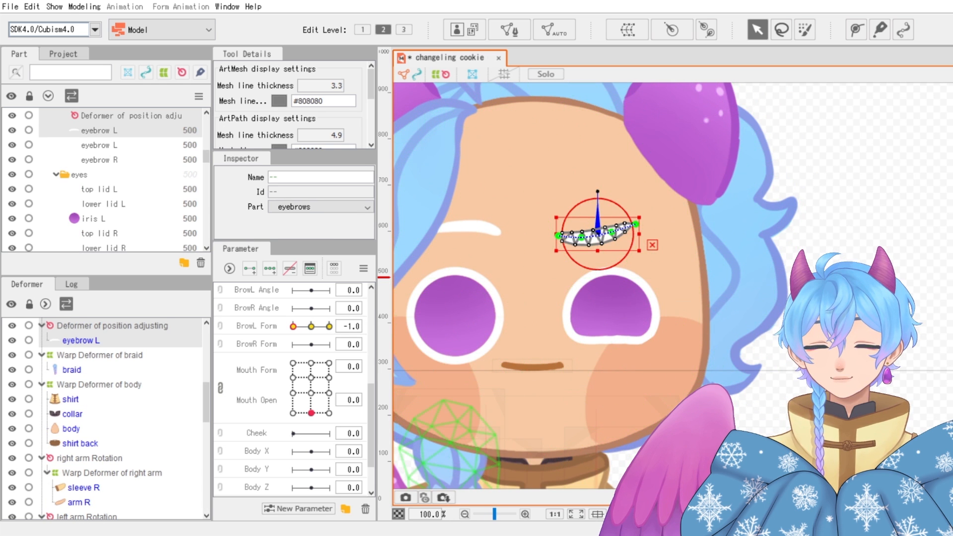
key(ctrl+z)
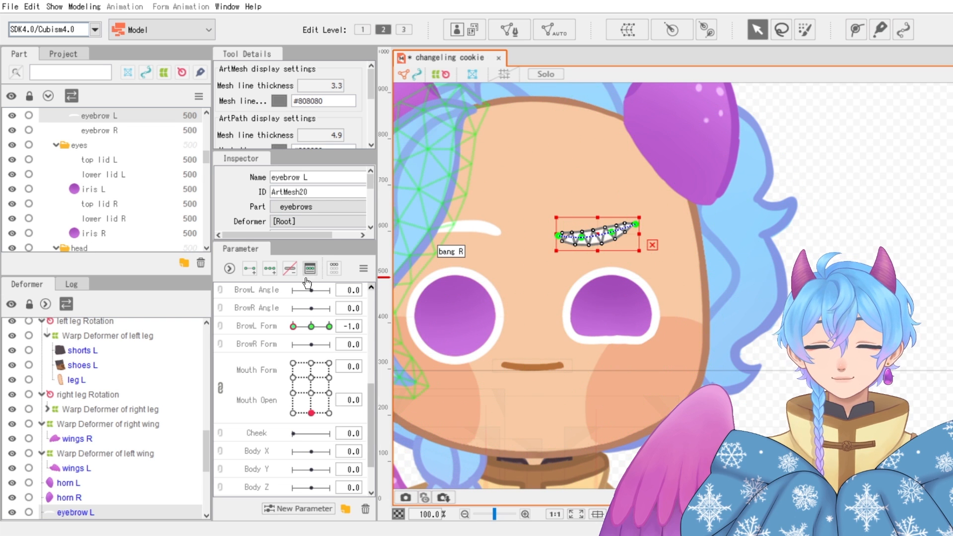
- Duplicate eyebrow L within the eyebrows part and delete the position adjusting deformer attached to the copy
scroll(182, 236, up, 2)
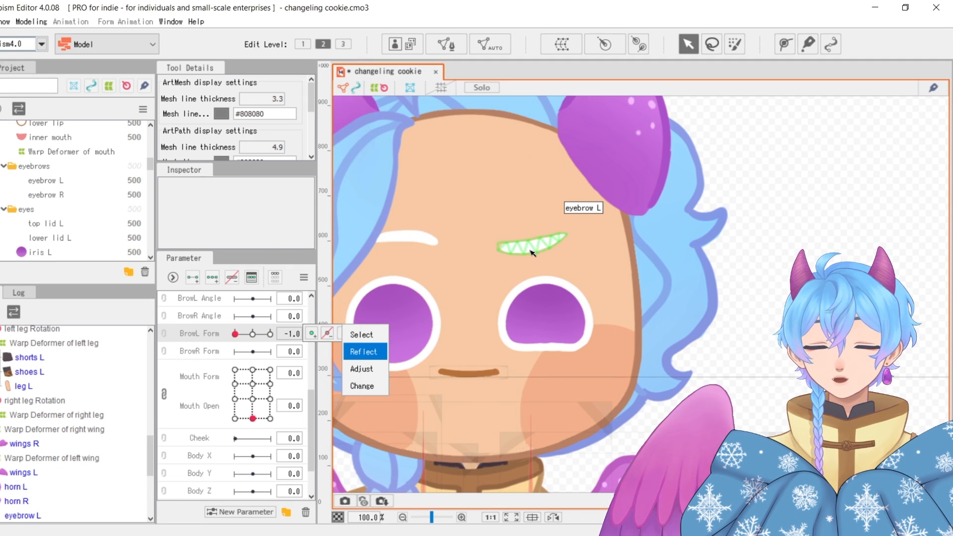
click(531, 253)
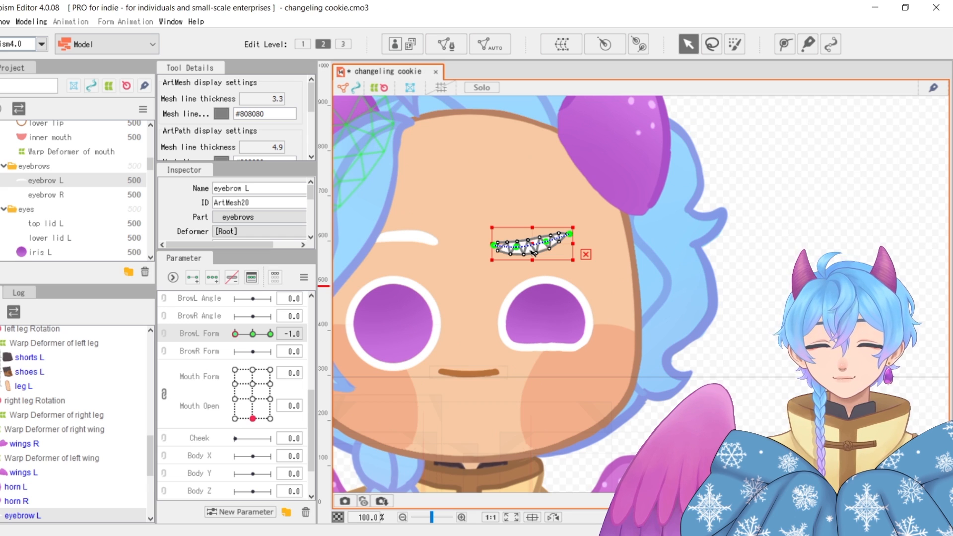
mouse_move(254, 341)
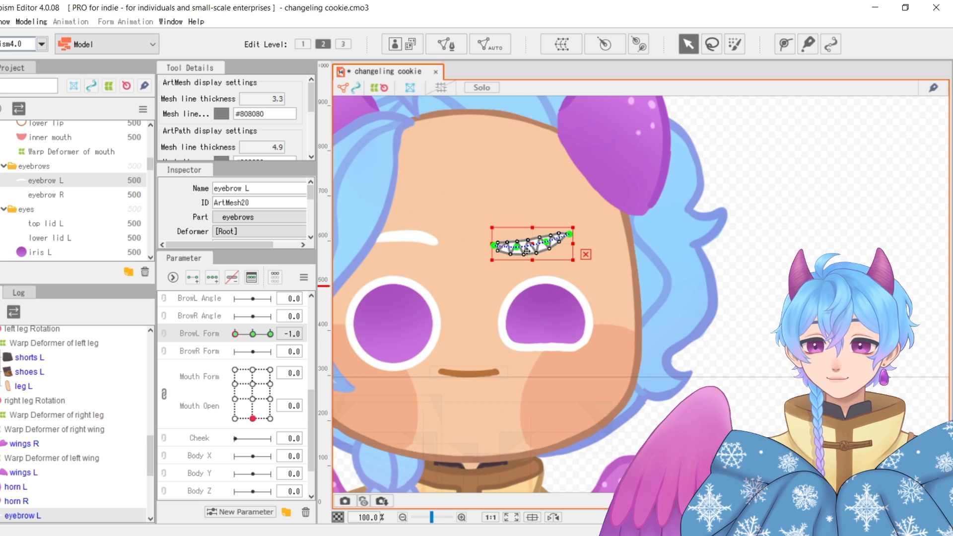
key(ctrl+v)
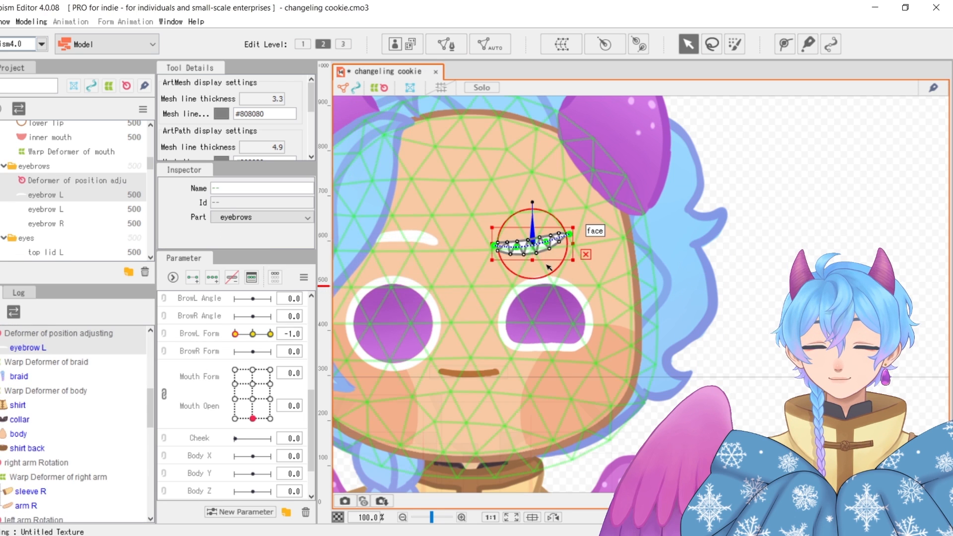
click(60, 189)
right_click(62, 185)
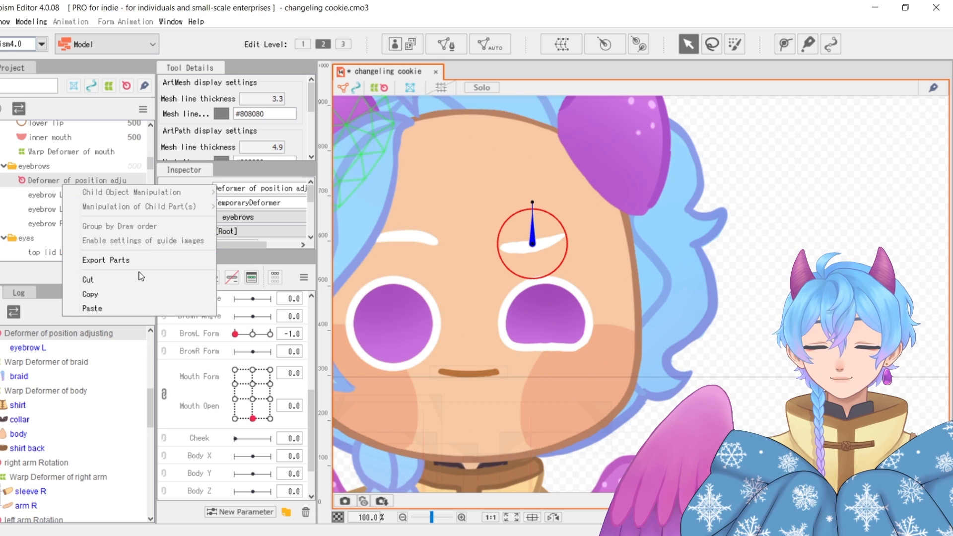
click(66, 179)
click(146, 273)
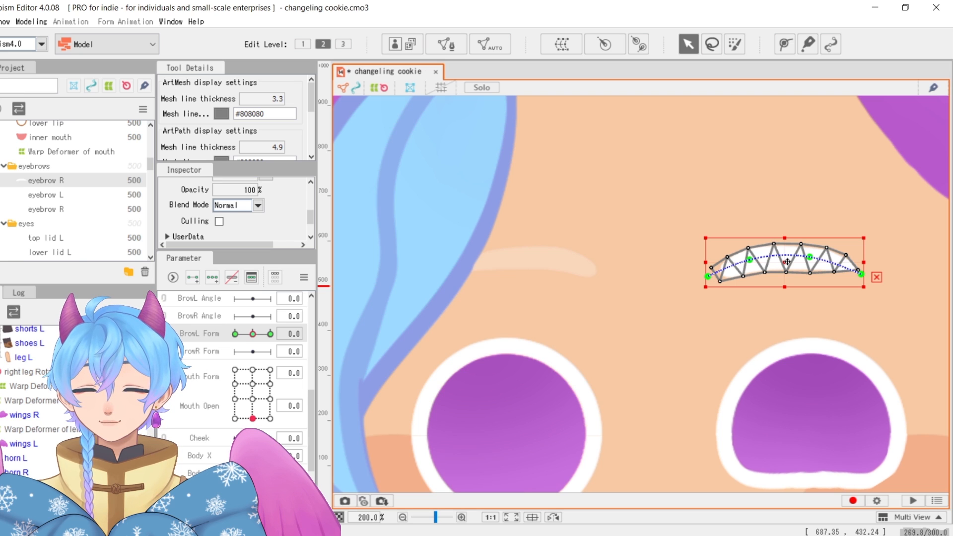
- Try moving the duplicated eyebrow over to the faded right eyebrow's position with BrowL Form at 0.0, and undo the moves
drag(788, 262, 528, 261)
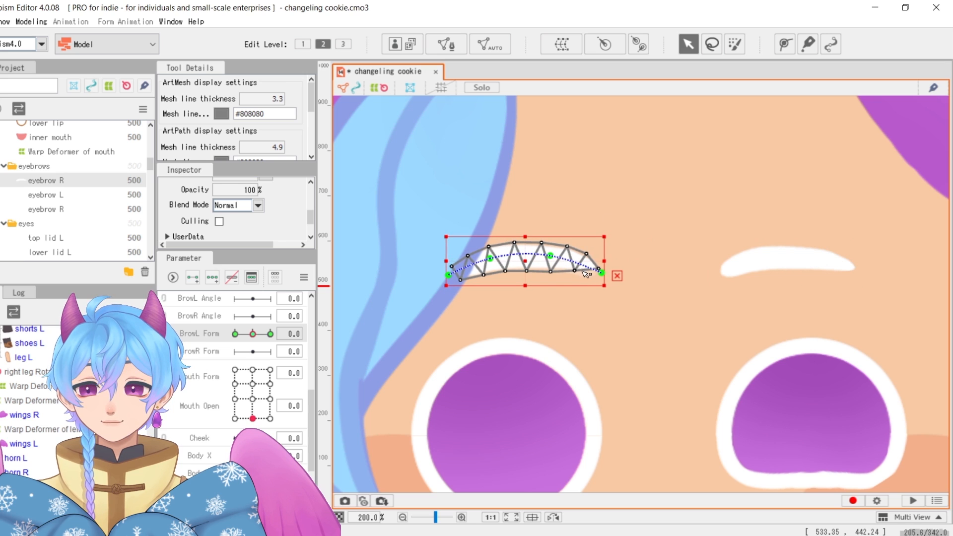
key(ctrl+z)
drag(750, 266, 478, 264)
mouse_move(258, 334)
mouse_down()
mouse_move(274, 336)
mouse_move(255, 340)
mouse_up()
key(ctrl+z)
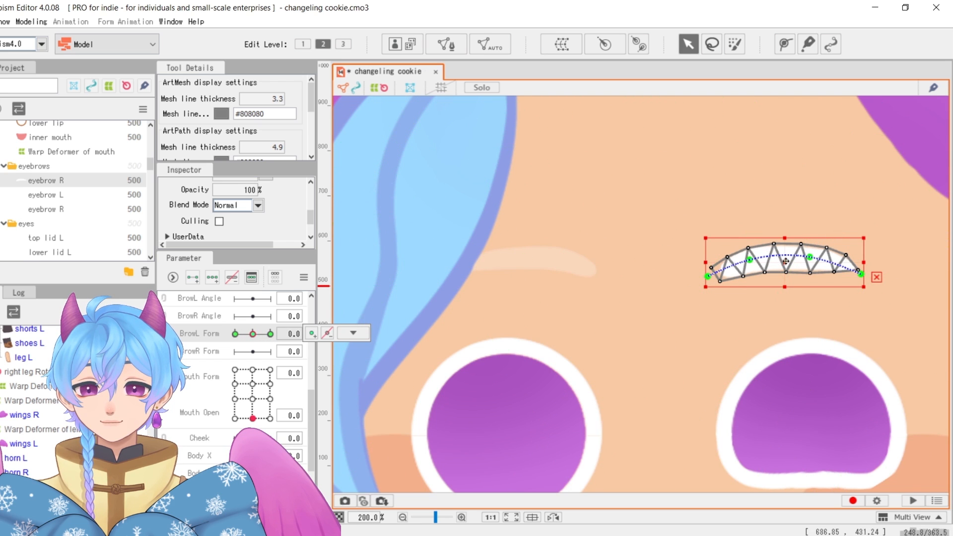
click(284, 335)
click(340, 333)
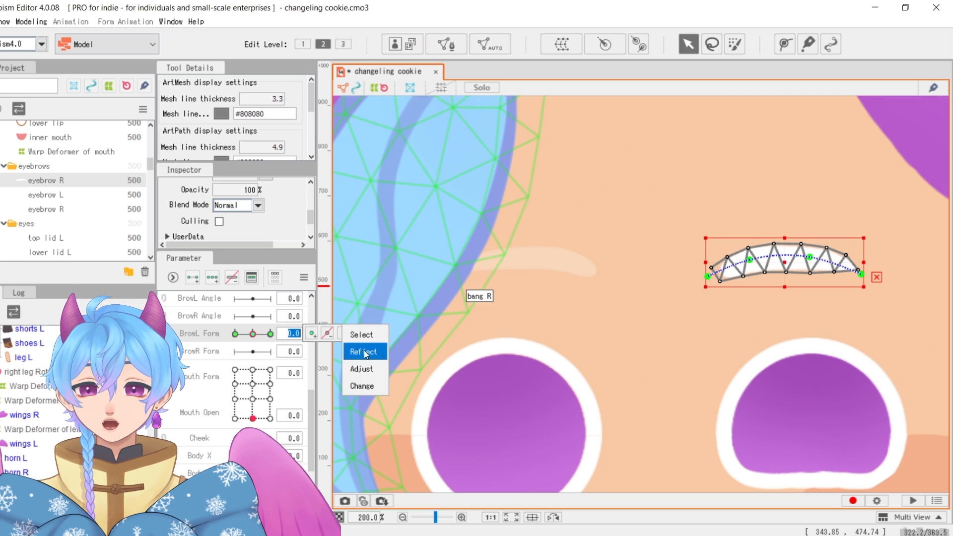
click(212, 340)
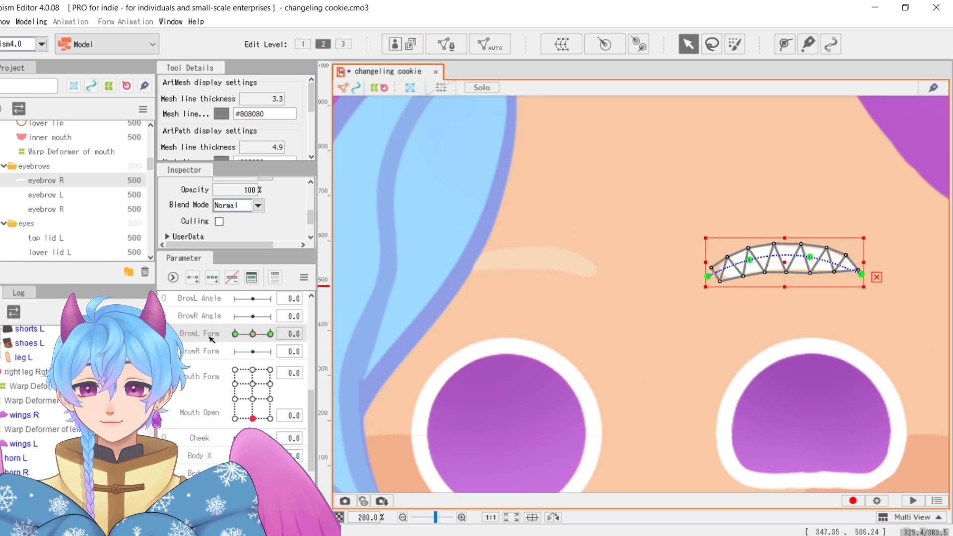
right_click(212, 339)
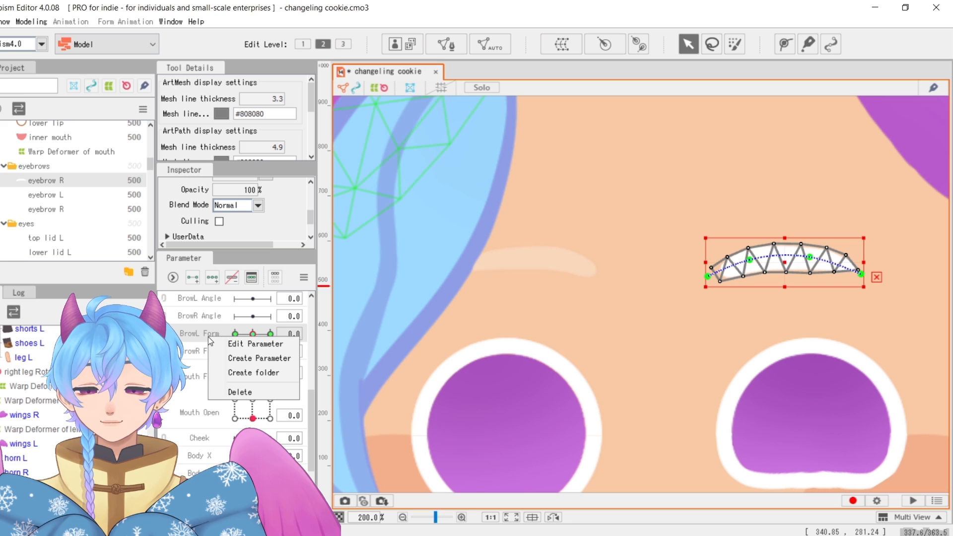
- Try reflecting the duplicated eyebrow horizontally without including the BrowL Form parameter
right_click(782, 257)
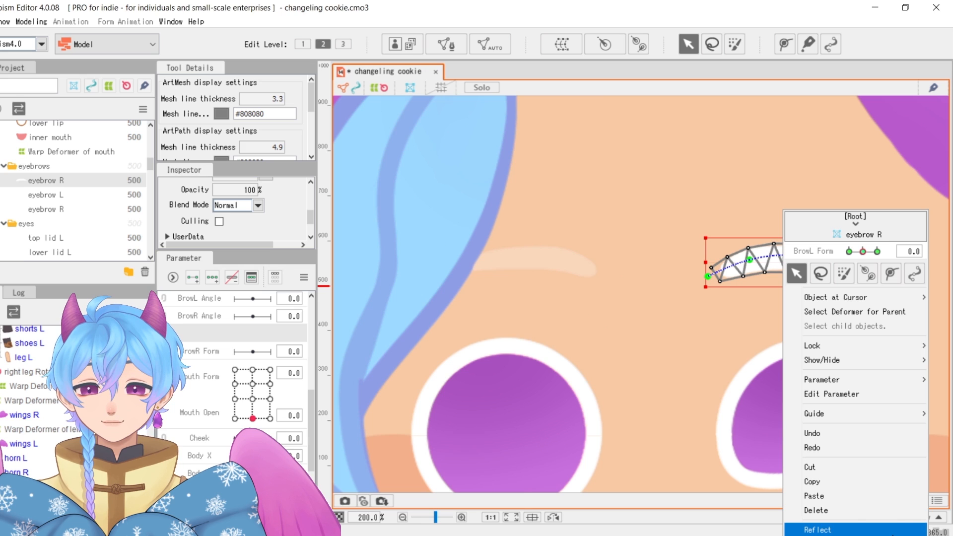
click(818, 530)
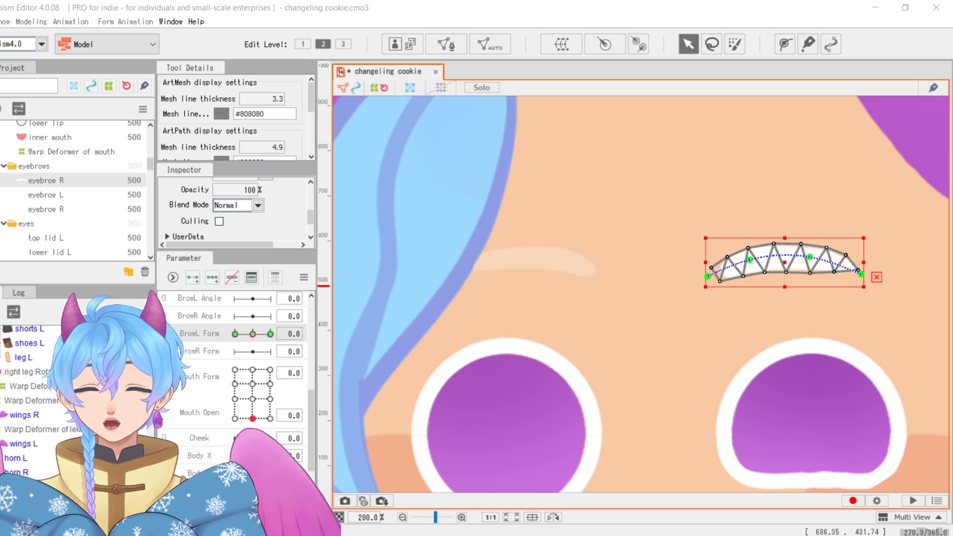
drag(651, 106, 490, 142)
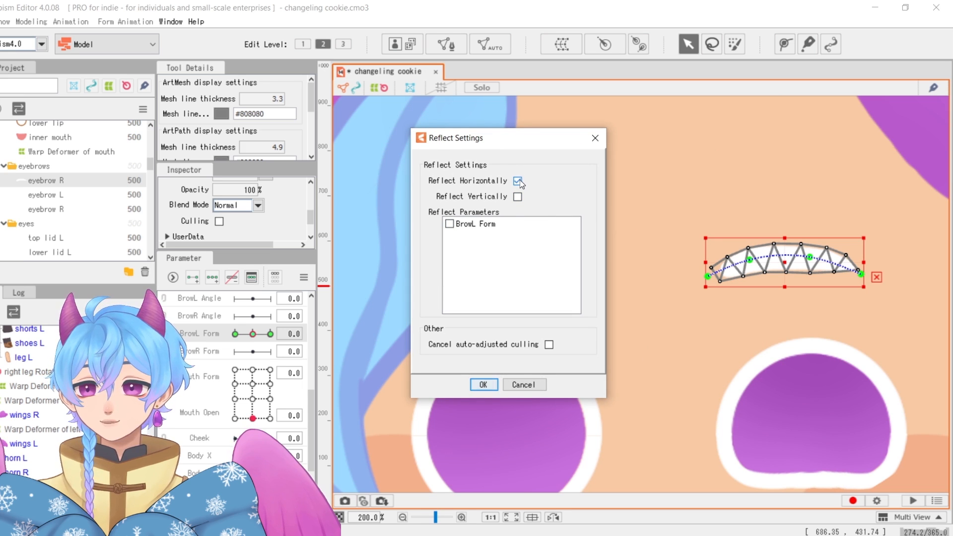
click(450, 224)
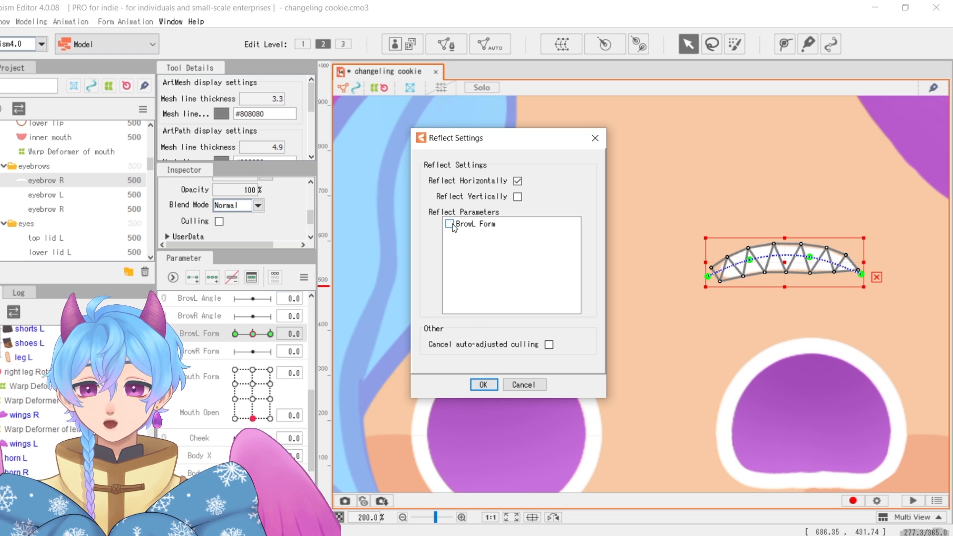
click(488, 386)
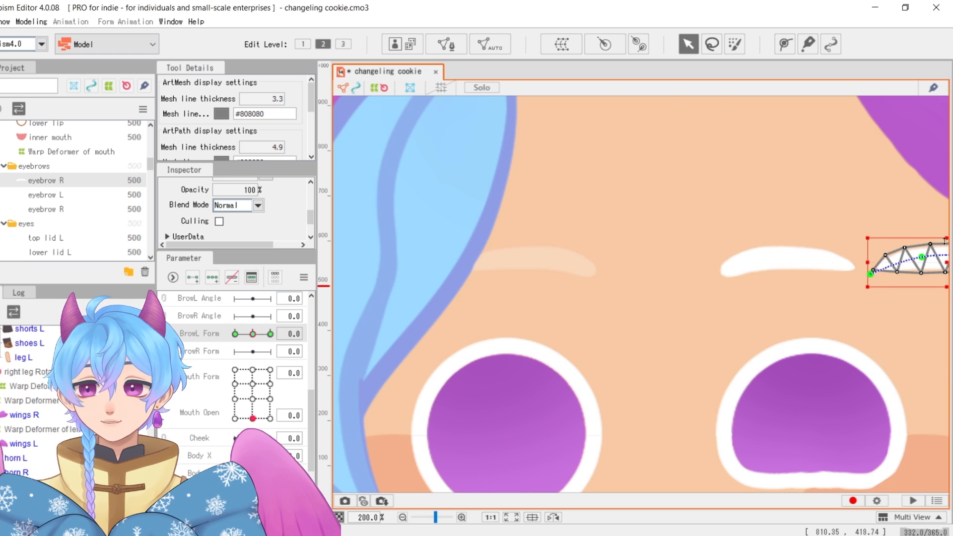
- Try moving the reflected eyebrow onto the faded right eyebrow, and undo both the move and the reflection
scroll(935, 265, down, 3)
drag(867, 280, 704, 307)
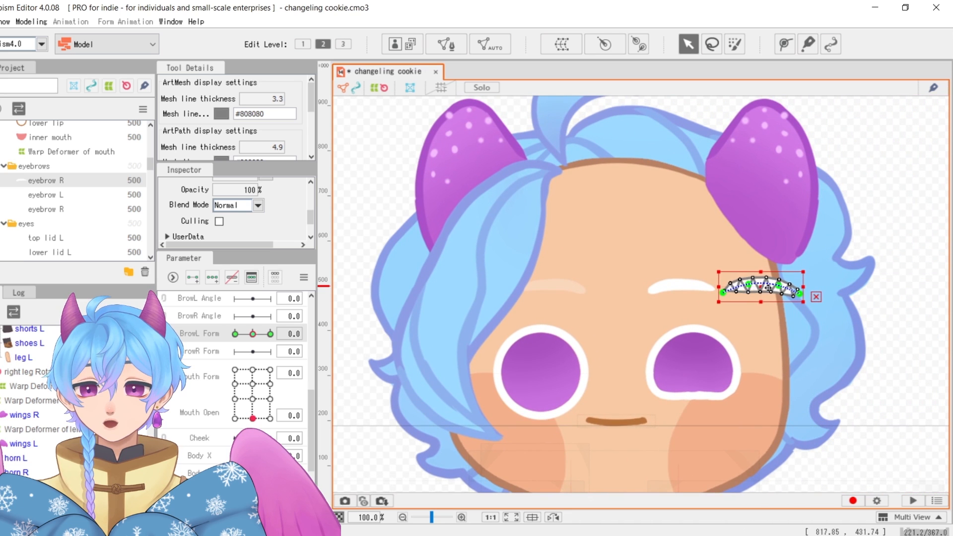
drag(768, 288, 546, 287)
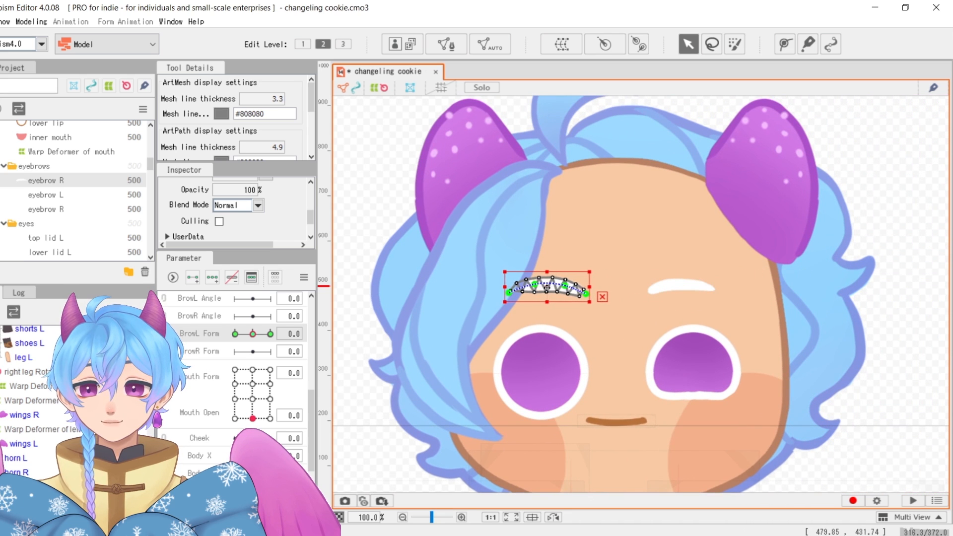
scroll(546, 288, up, 6)
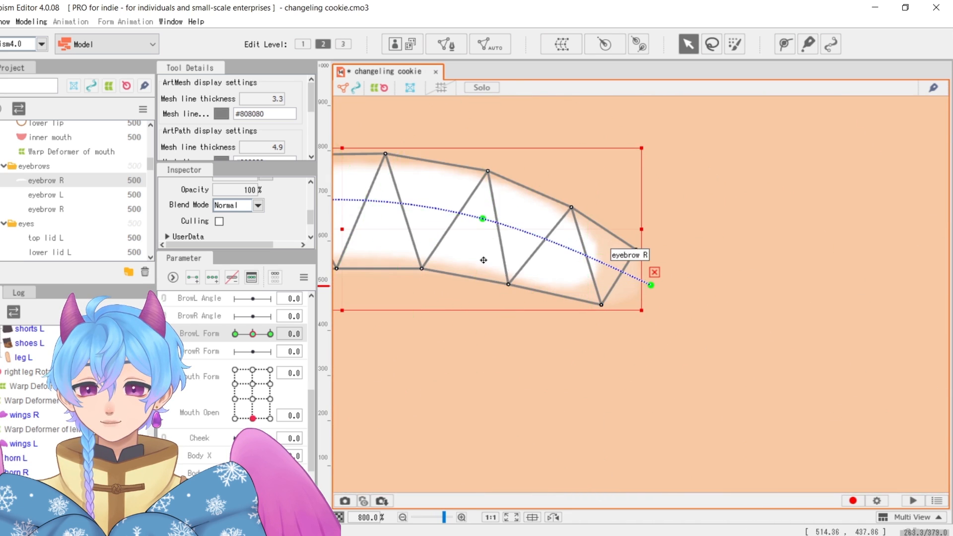
scroll(415, 229, down, 2)
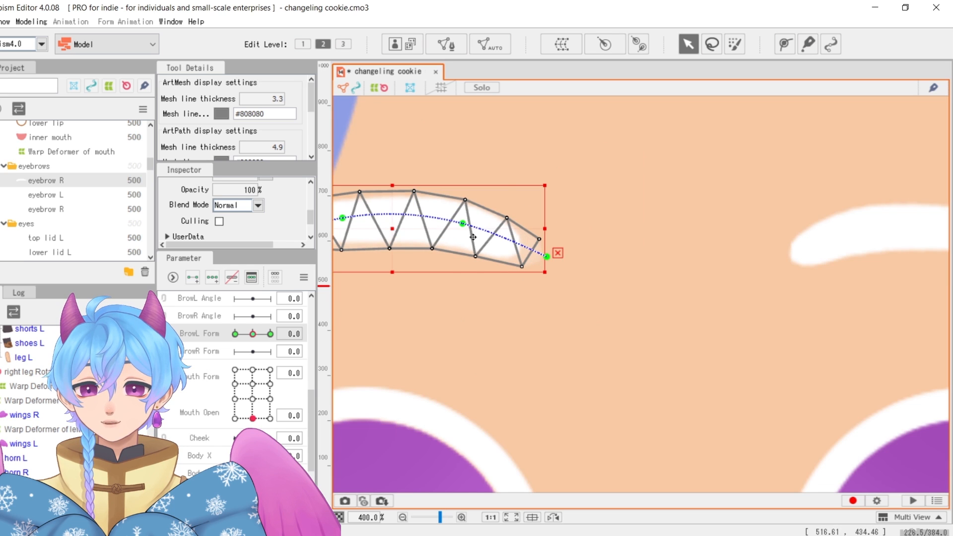
key(ctrl+z)
scroll(605, 254, down, 2)
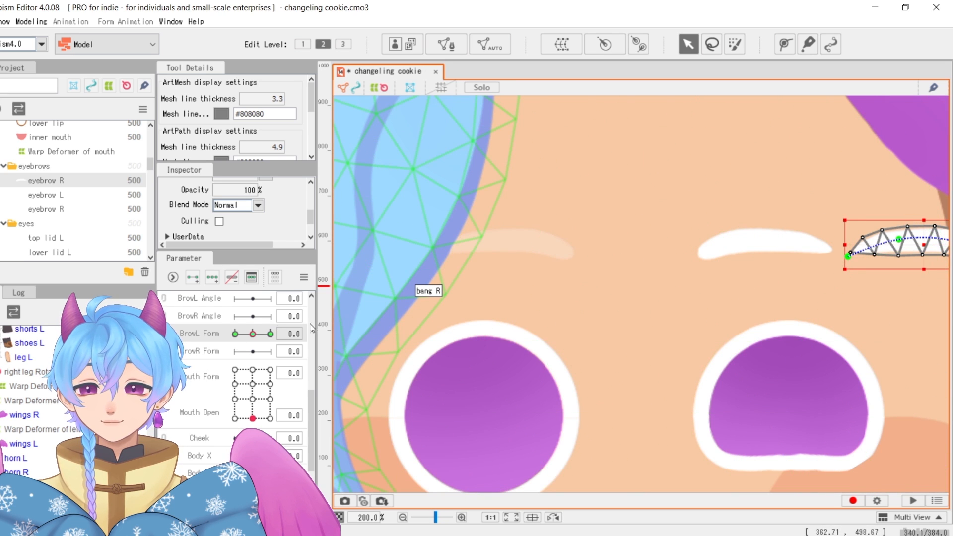
scroll(645, 288, down, 1)
mouse_move(819, 262)
mouse_down()
mouse_move(526, 253)
mouse_move(762, 263)
mouse_move(828, 254)
mouse_up()
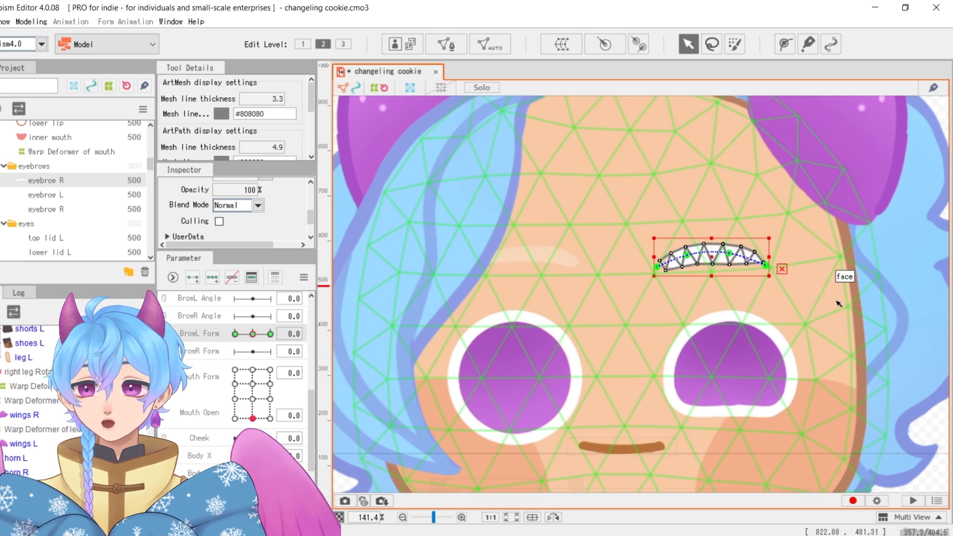
scroll(719, 269, up, 2)
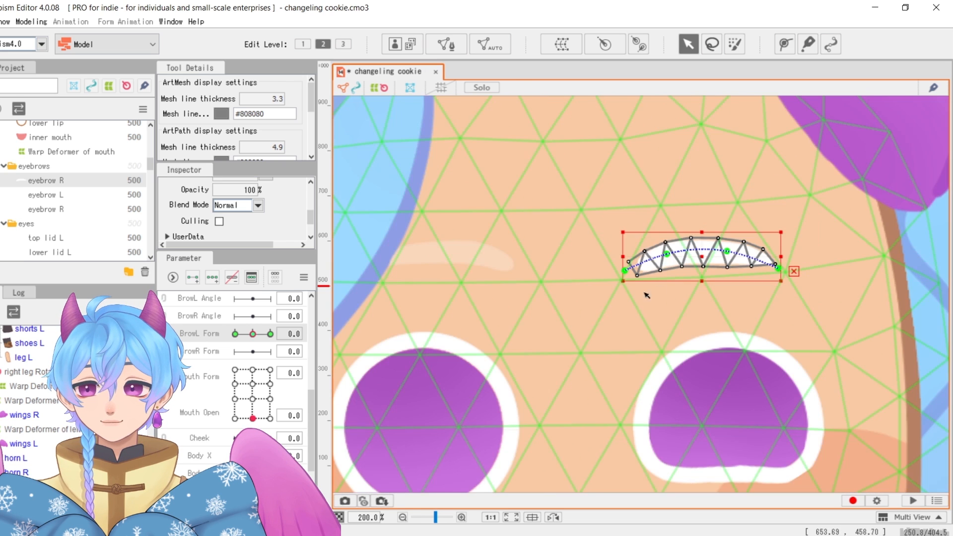
scroll(630, 296, up, 2)
scroll(752, 250, down, 2)
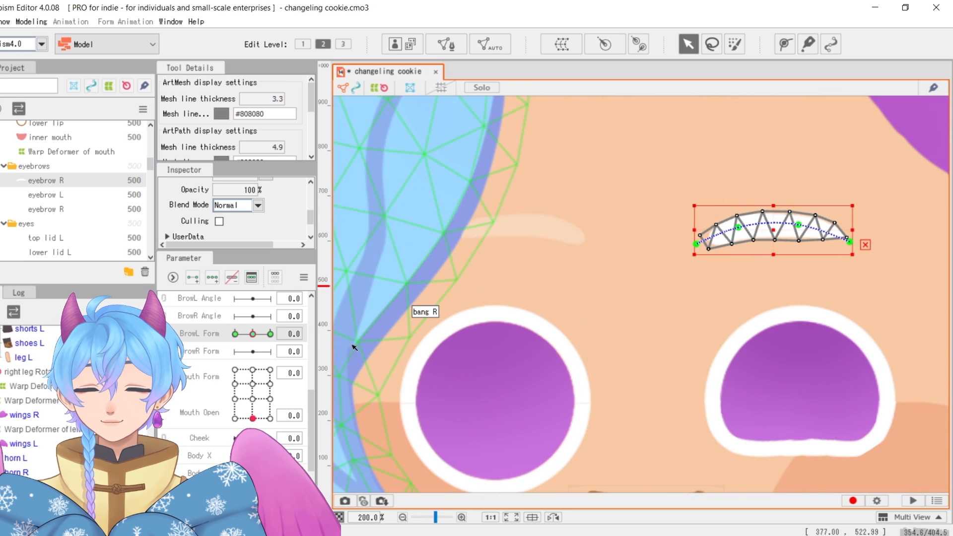
- Create a parent warp deformer named "Warp Deformer of Right Brow" for the duplicated eyebrow R in the eyebrows part
click(45, 195)
click(46, 181)
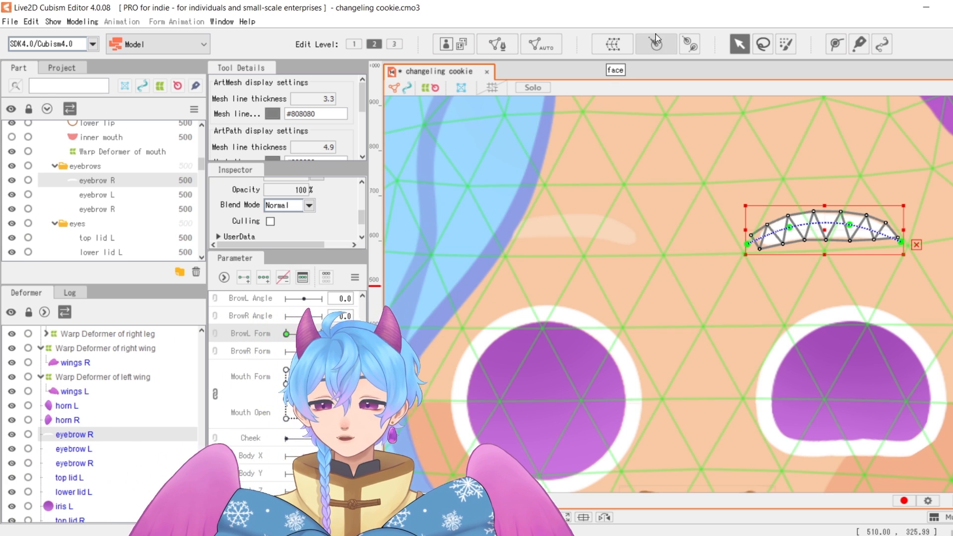
click(612, 45)
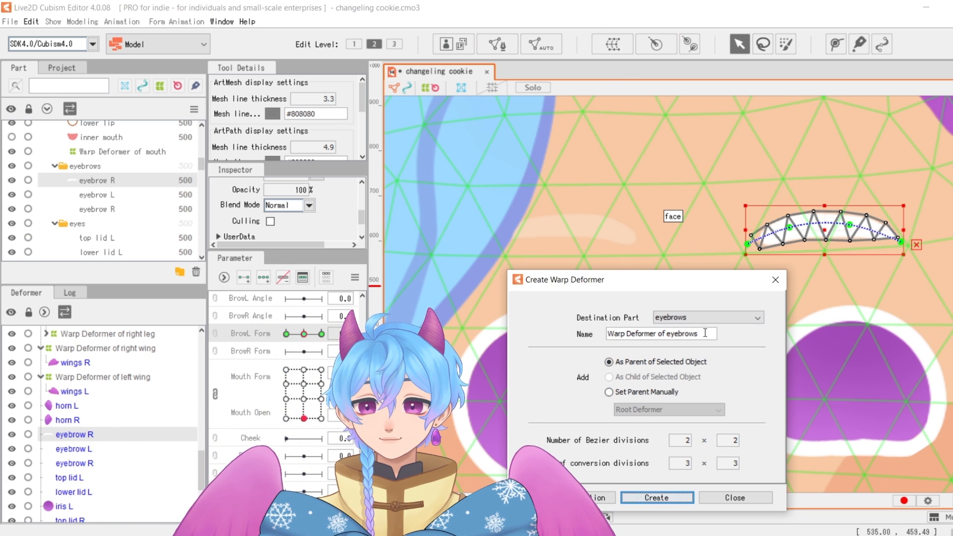
drag(697, 334, 672, 332)
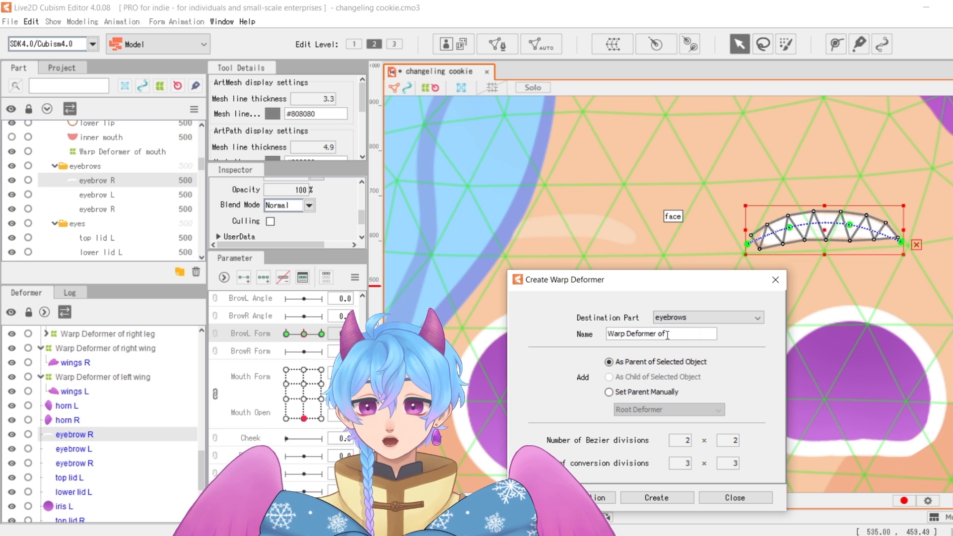
text(Right Brow)
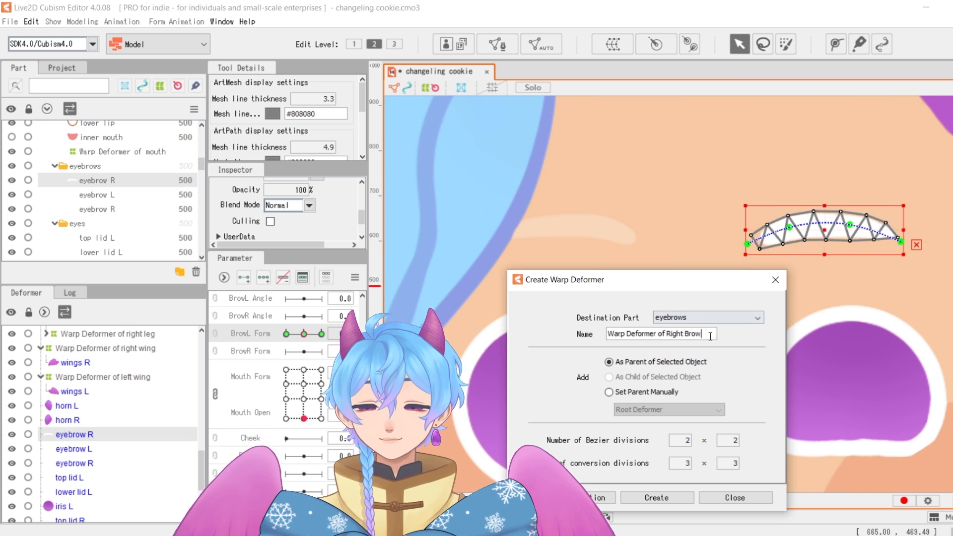
key(ctrl+a)
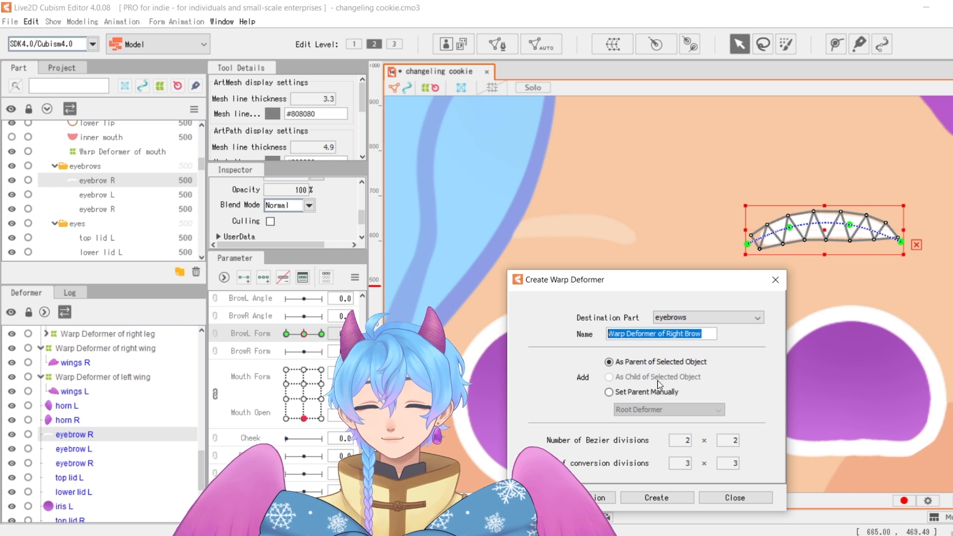
click(679, 499)
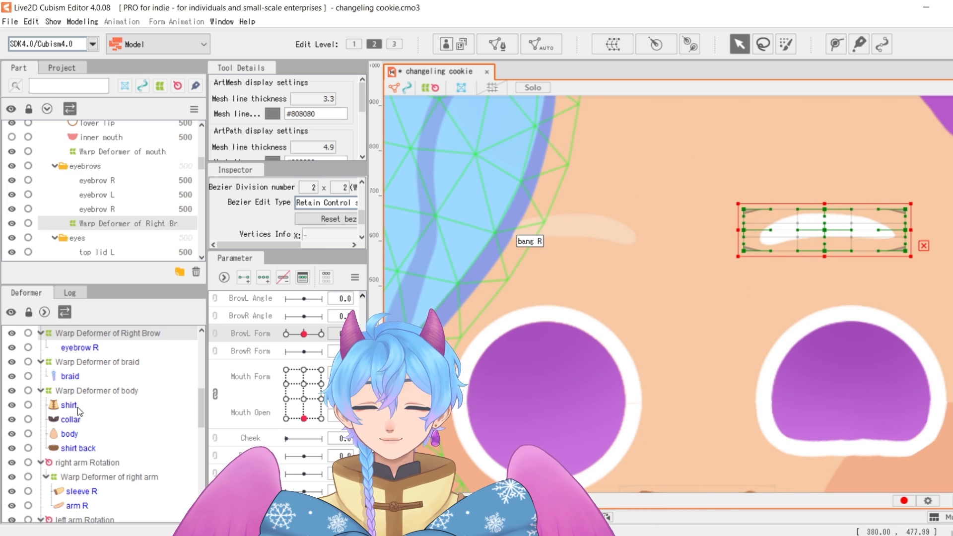
- Find eyebrow L in the deformer hierarchy and create a parent warp deformer named "Warp Deformer of Left Brow" for it
click(131, 362)
click(137, 349)
scroll(158, 421, down, 10)
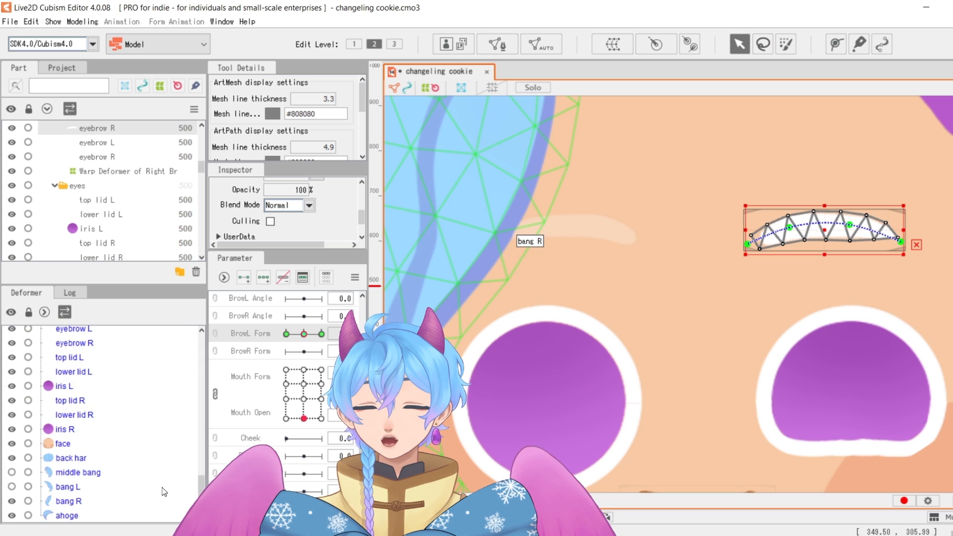
scroll(146, 485, up, 2)
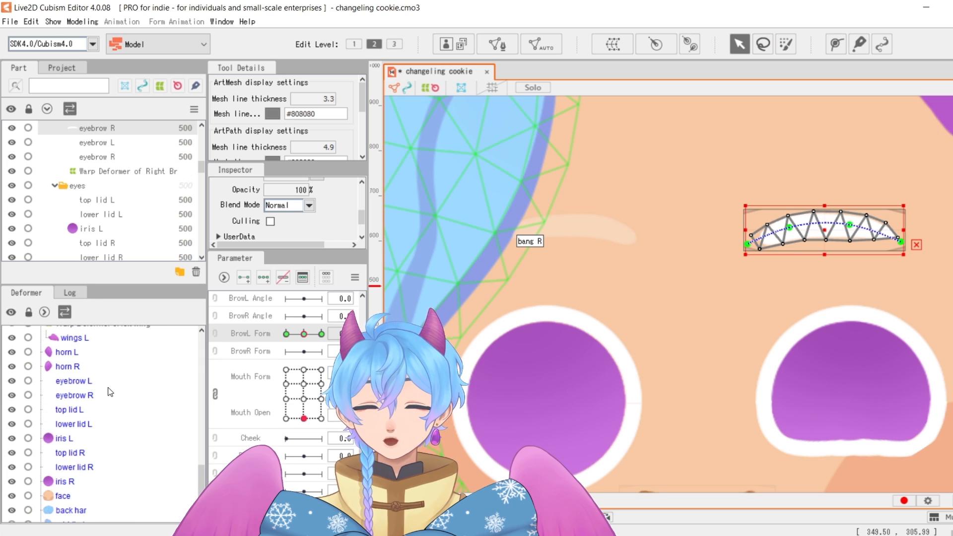
click(90, 382)
click(94, 396)
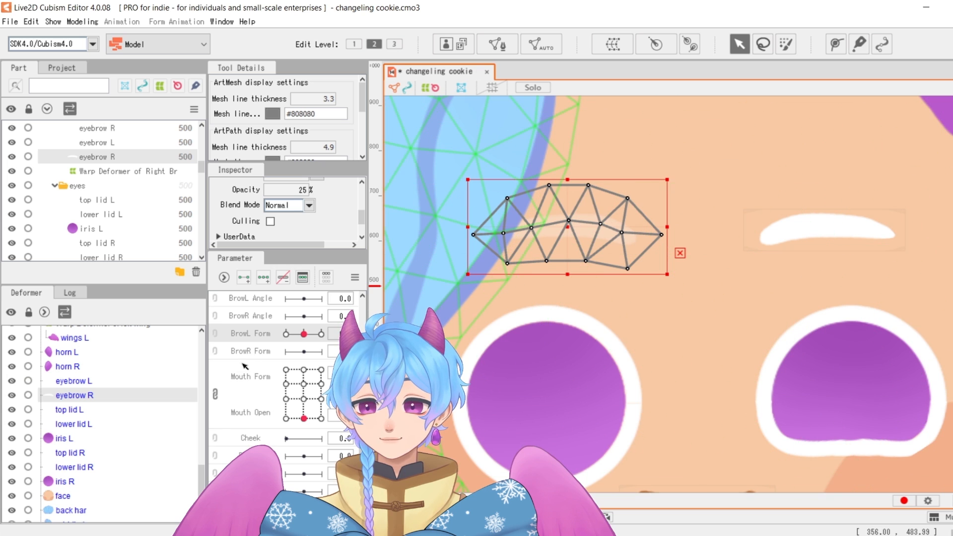
click(85, 381)
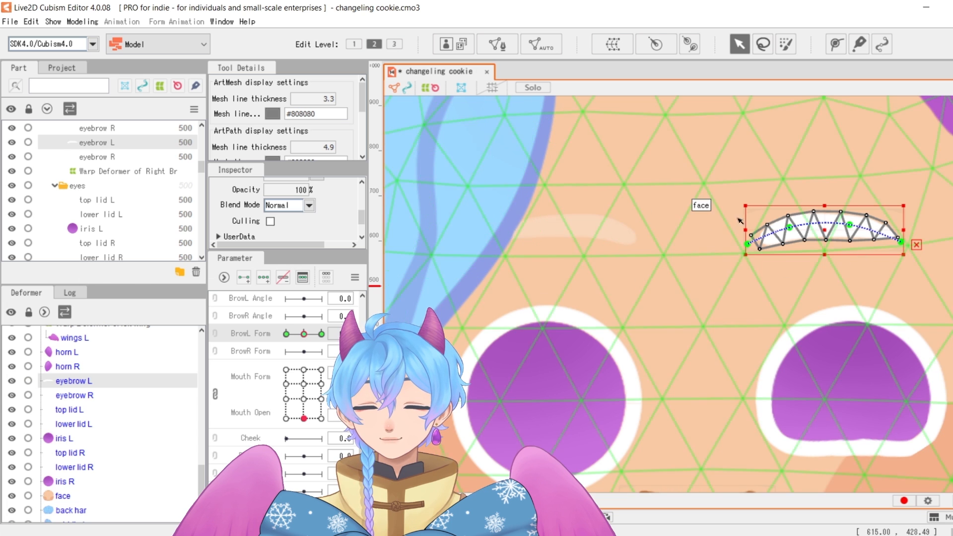
right_click(826, 236)
click(612, 48)
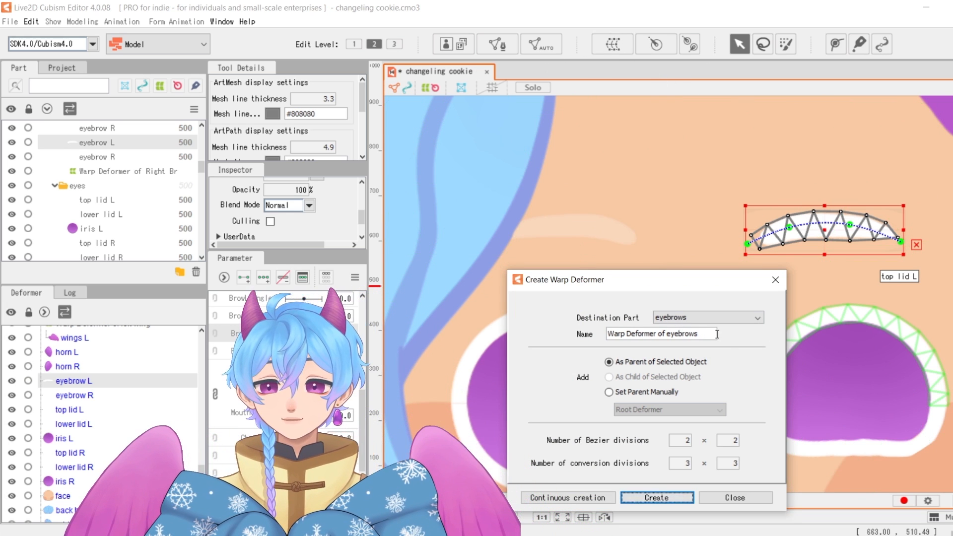
drag(717, 334, 559, 334)
text(Warp Deformer of Right Brow)
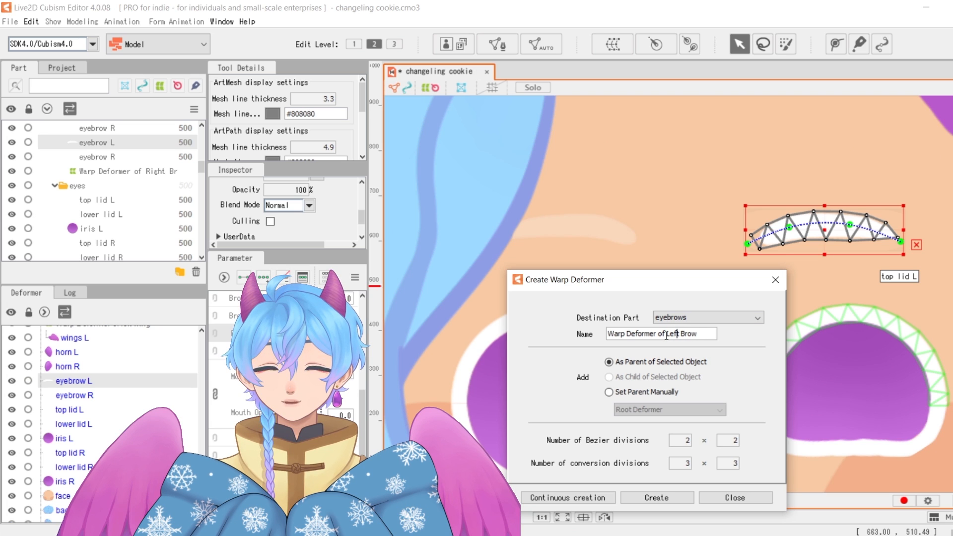
click(655, 498)
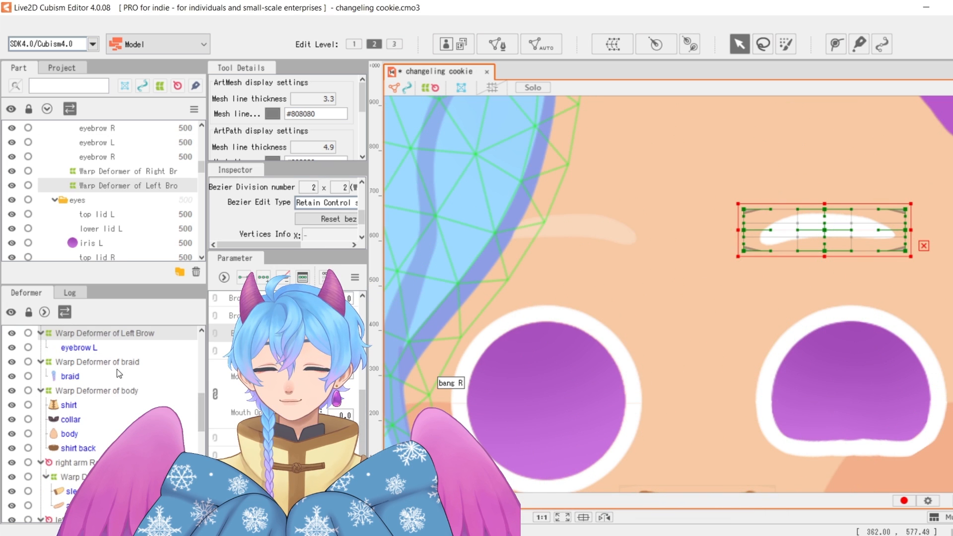
- Move Warp Deformer of Right Brow with its eyebrow across the face onto the faded right eyebrow
scroll(129, 363, up, 1)
click(130, 357)
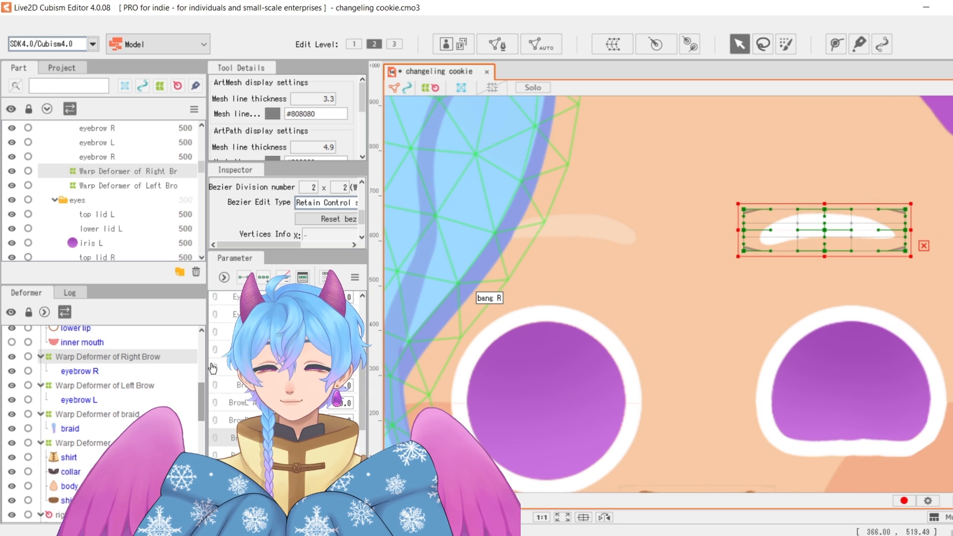
drag(825, 230, 565, 229)
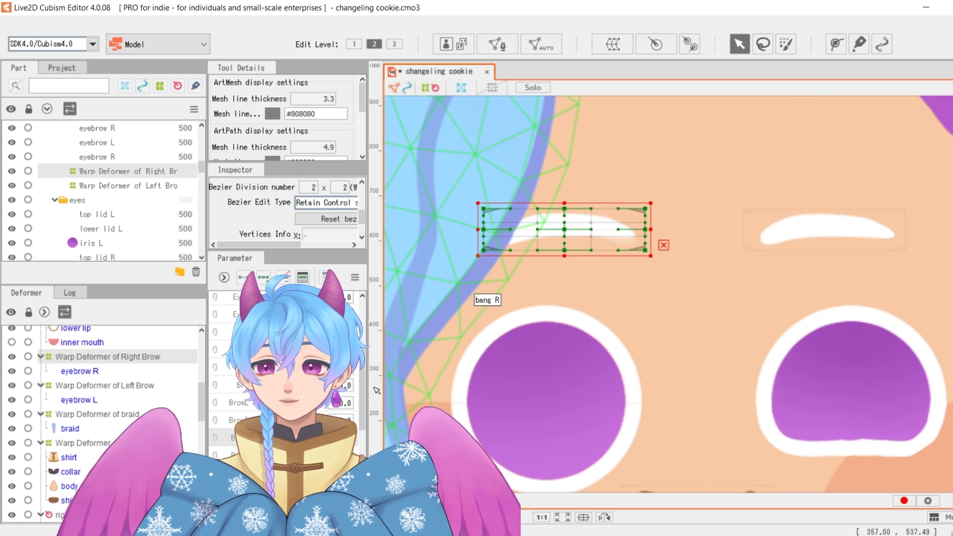
- Try reflecting the duplicated eyebrow R horizontally at BrowL Form -1.0 and compare its fit with the faded eyebrow
drag(293, 438, 230, 447)
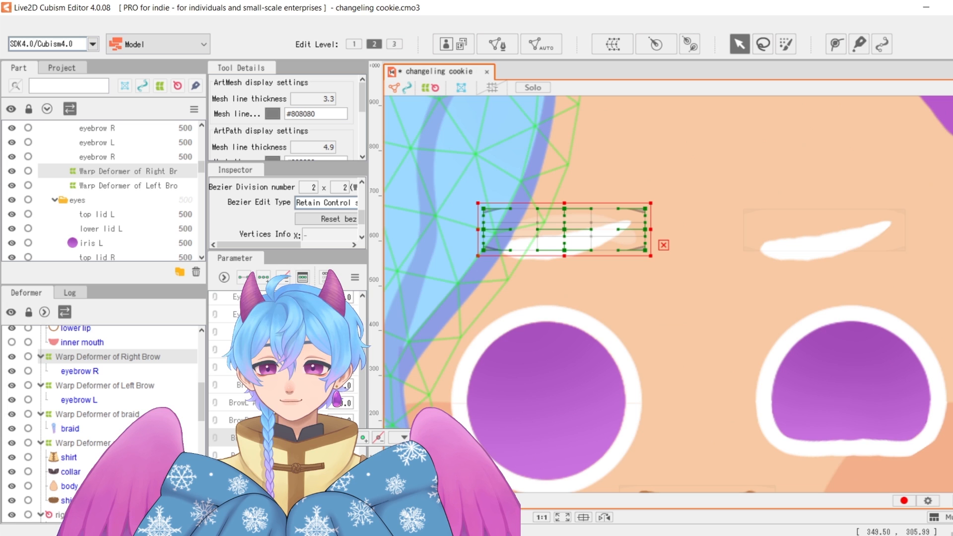
click(112, 372)
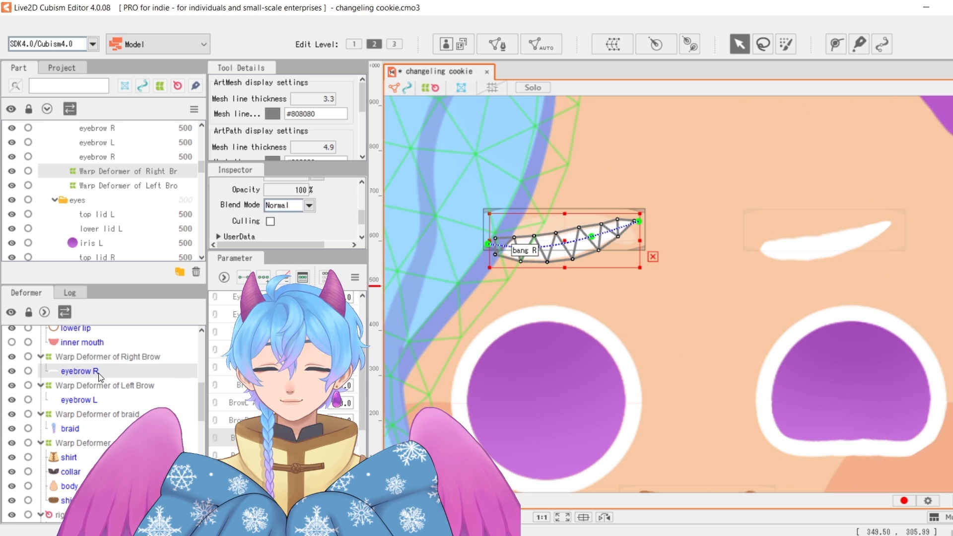
right_click(565, 249)
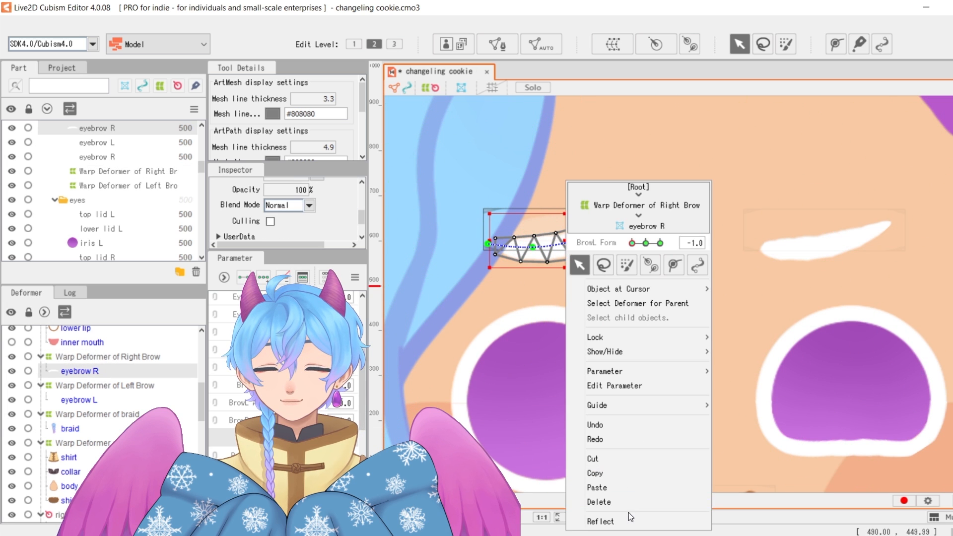
click(600, 521)
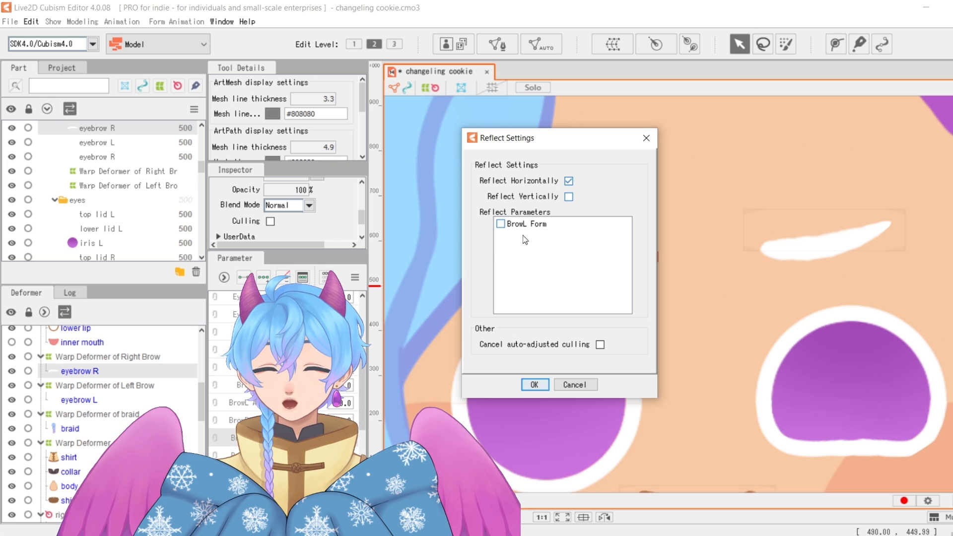
click(534, 385)
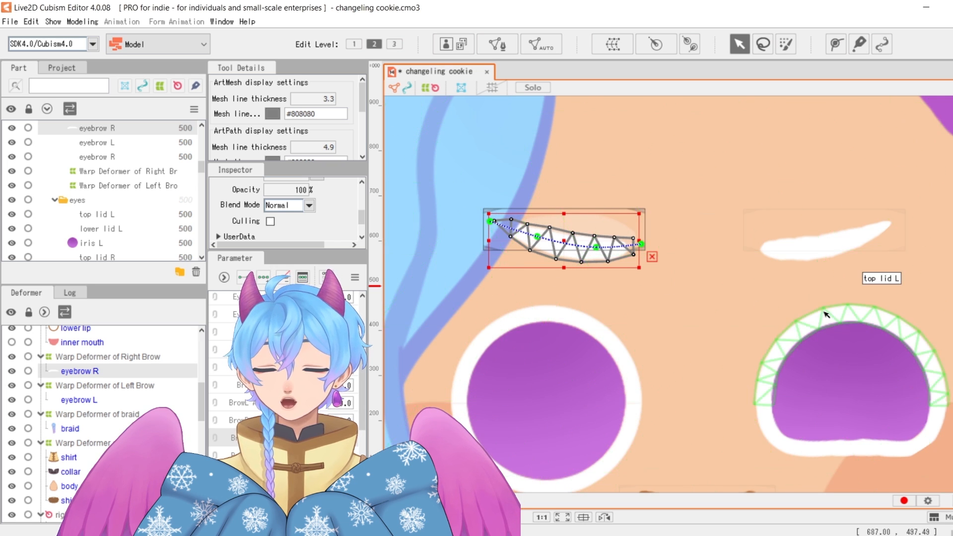
click(711, 260)
click(574, 253)
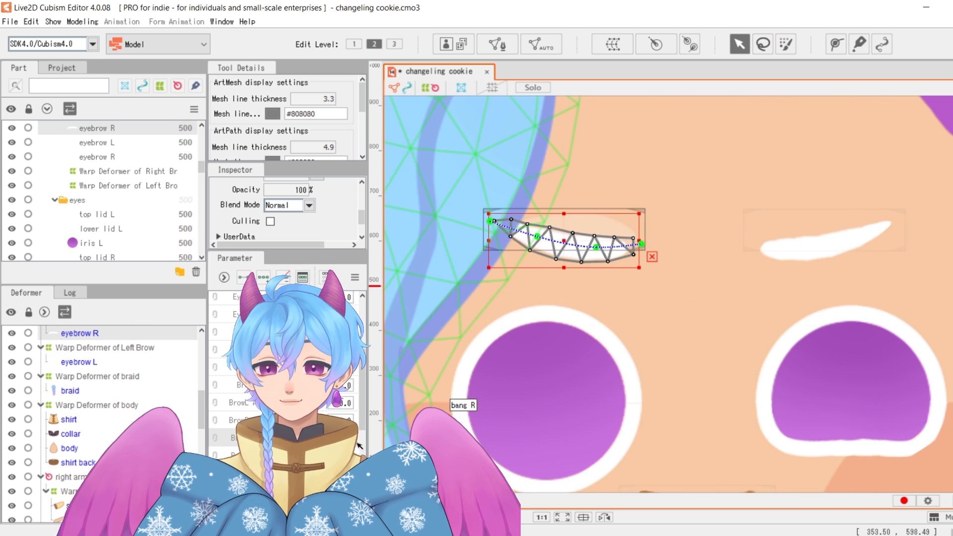
drag(263, 438, 361, 441)
scroll(649, 283, up, 3)
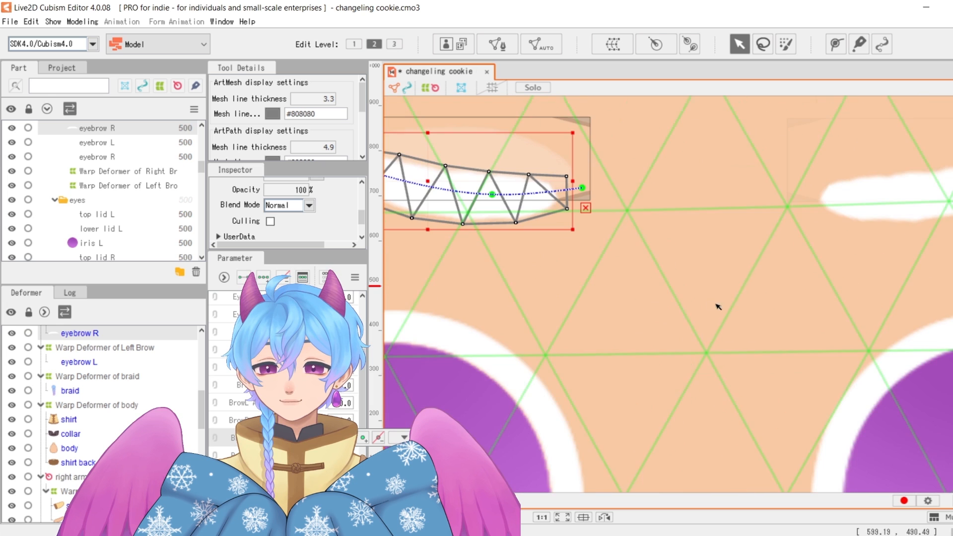
drag(263, 437, 296, 437)
drag(682, 273, 928, 390)
scroll(852, 330, up, 3)
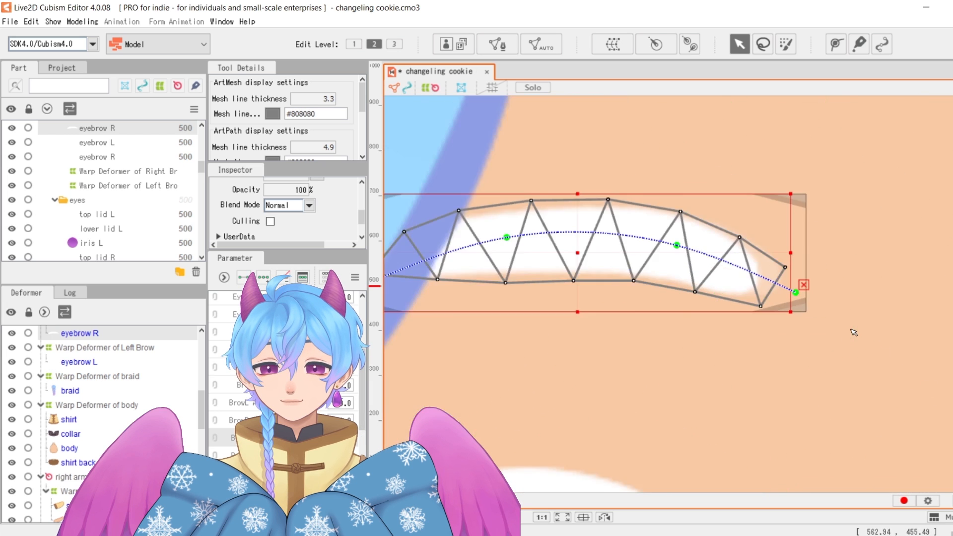
- Move Warp Deformer of Right Brow with its eyebrow from the left brow onto the faded right eyebrow
click(134, 385)
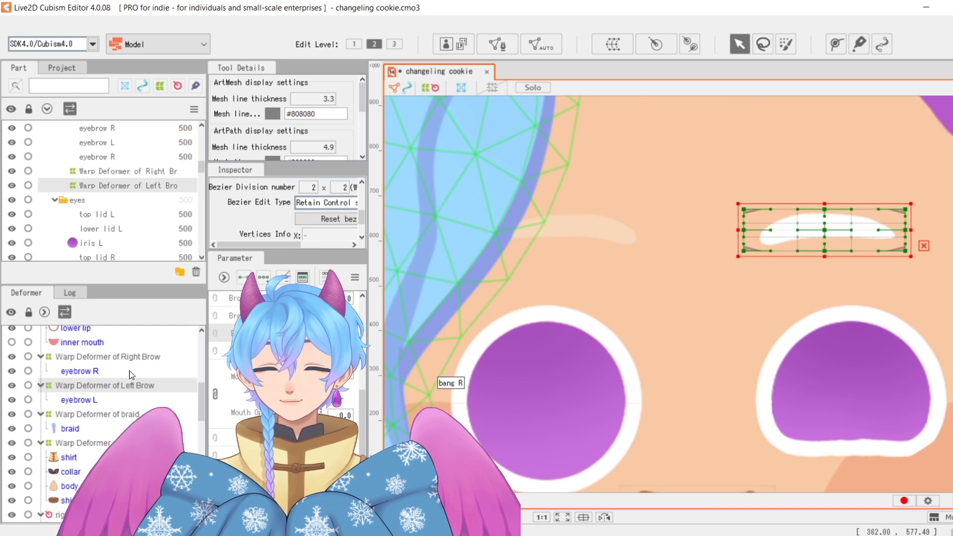
click(130, 357)
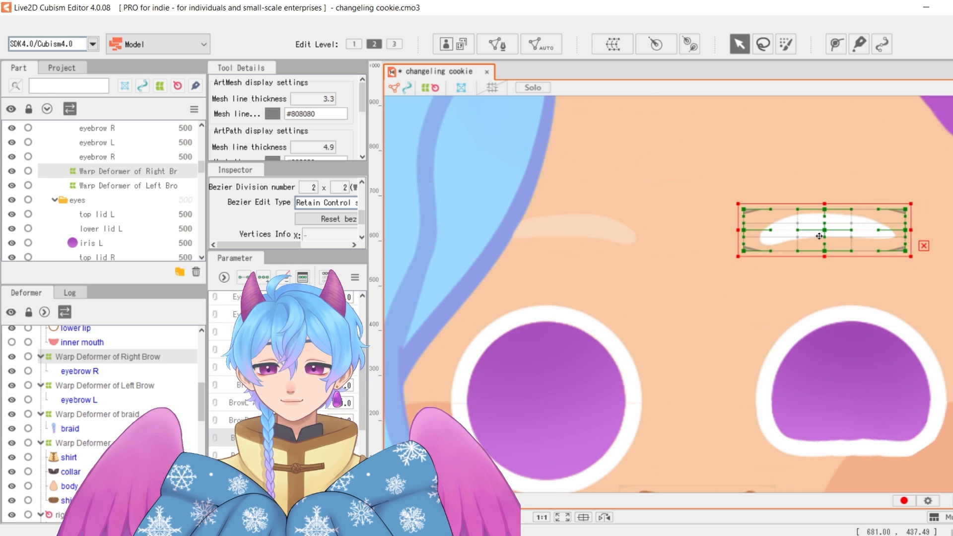
drag(822, 231, 566, 229)
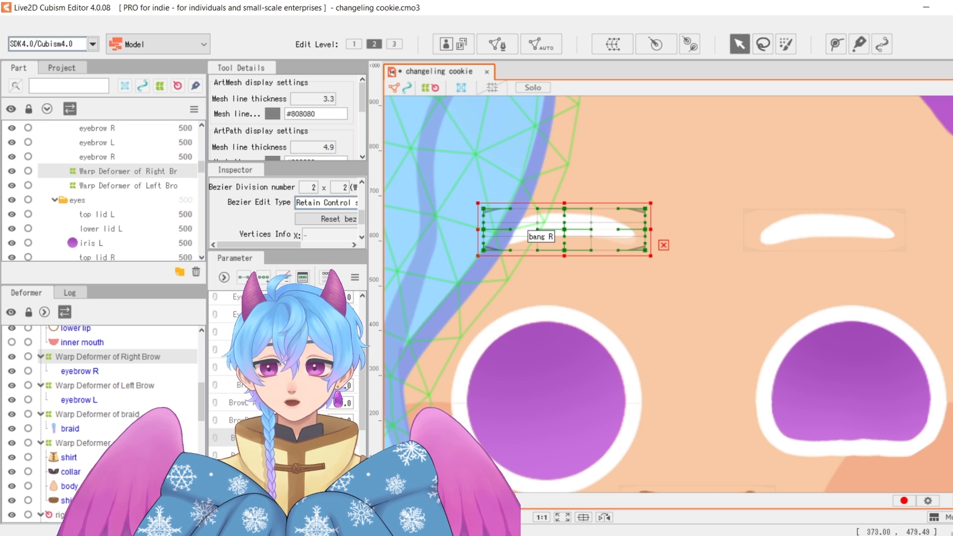
- Set BrowL Form to -1.0 and reflect the eyebrow R under Warp Deformer of Right Brow horizontally, without reflecting the parameter
drag(295, 438, 232, 447)
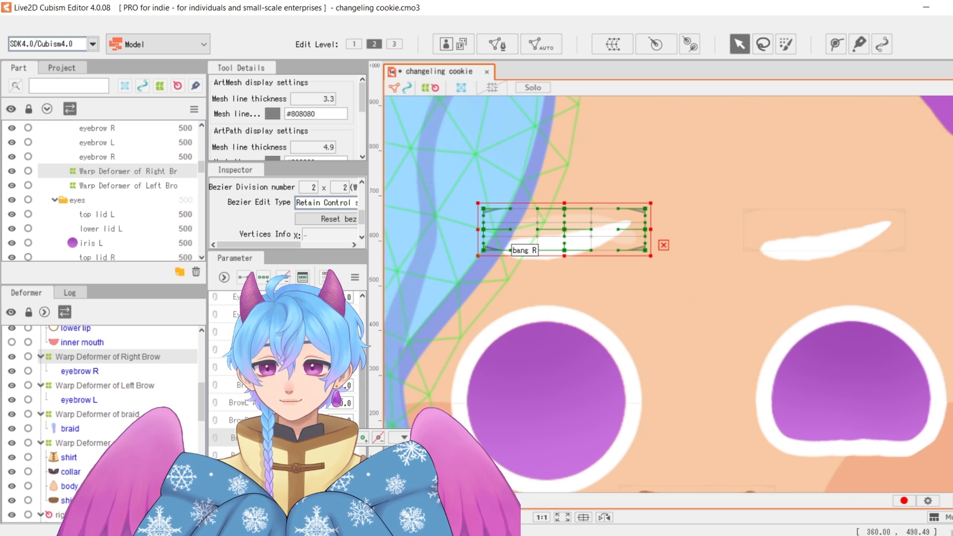
click(114, 371)
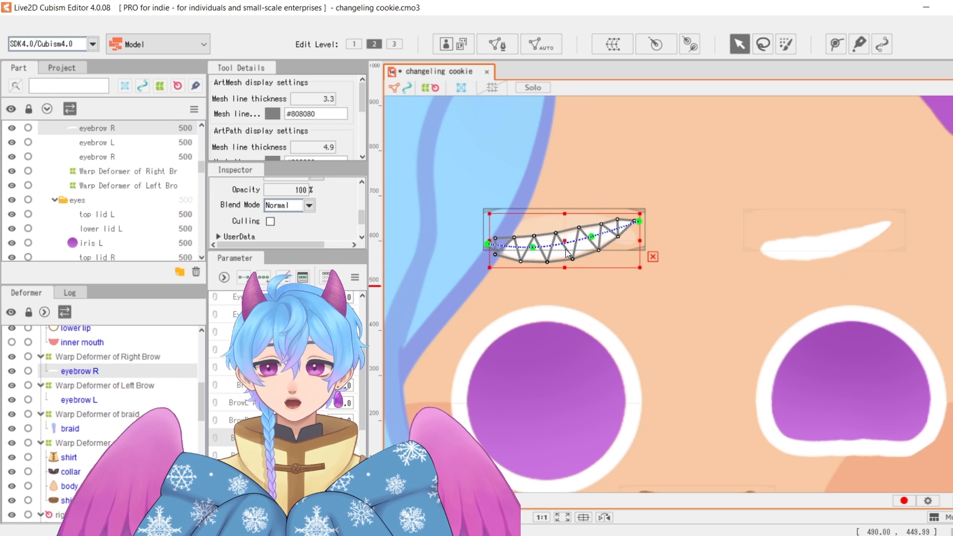
right_click(565, 252)
click(629, 516)
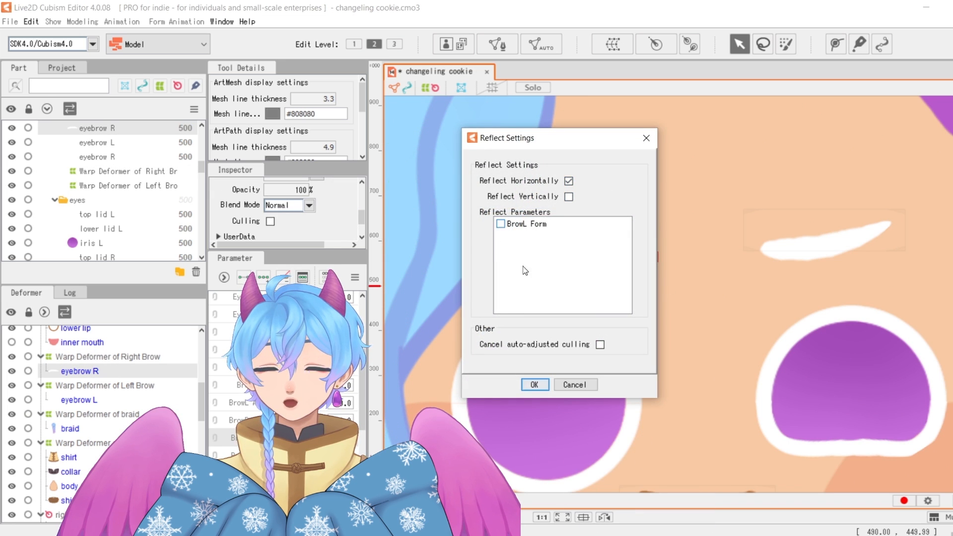
click(537, 387)
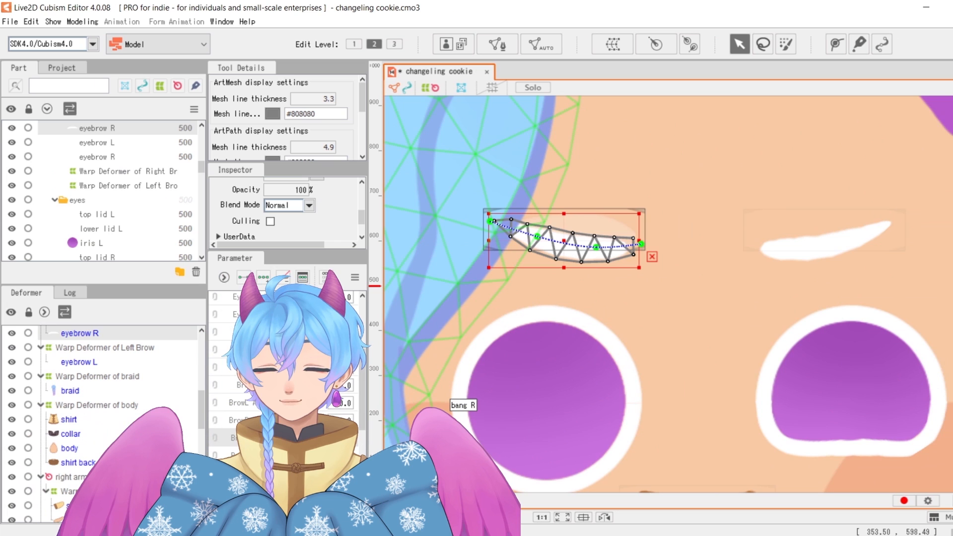
- Preview the reflected eyebrow R along BrowL Form and compare its inner end closely with the faded original at 0.0
drag(278, 438, 330, 438)
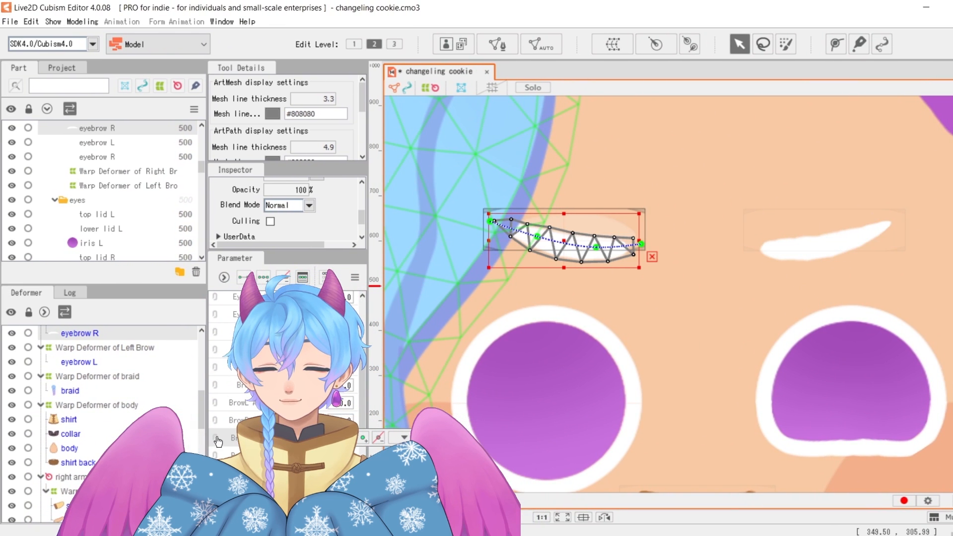
scroll(695, 313, up, 5)
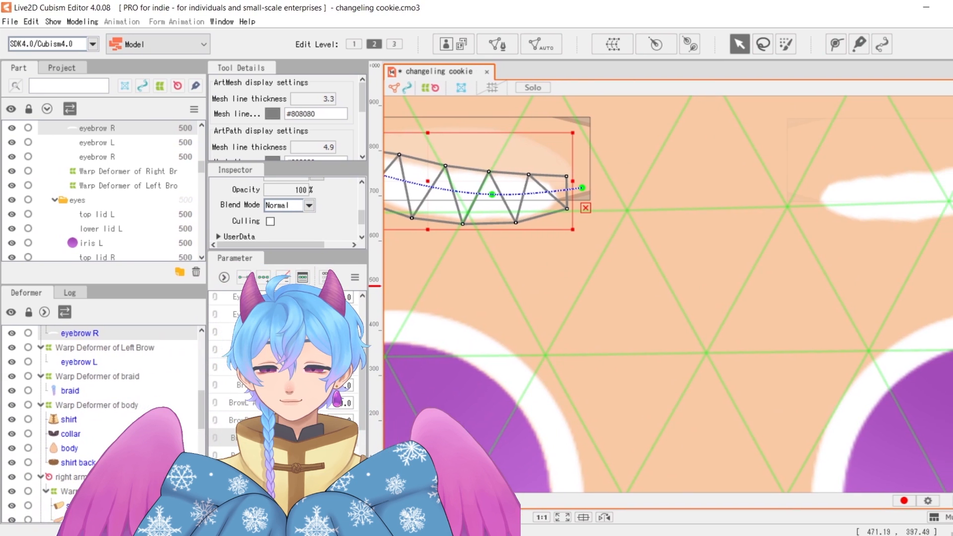
drag(330, 438, 278, 438)
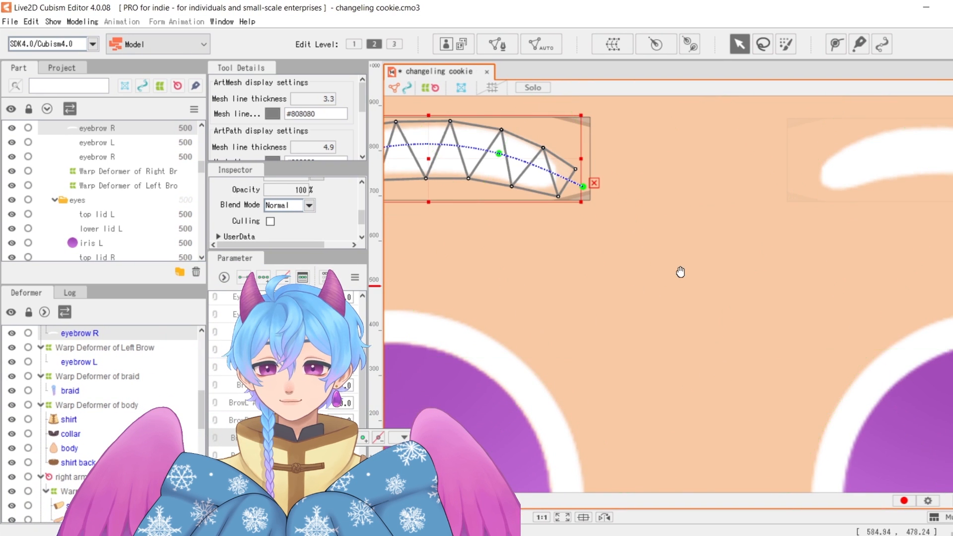
drag(681, 273, 925, 389)
scroll(852, 330, up, 6)
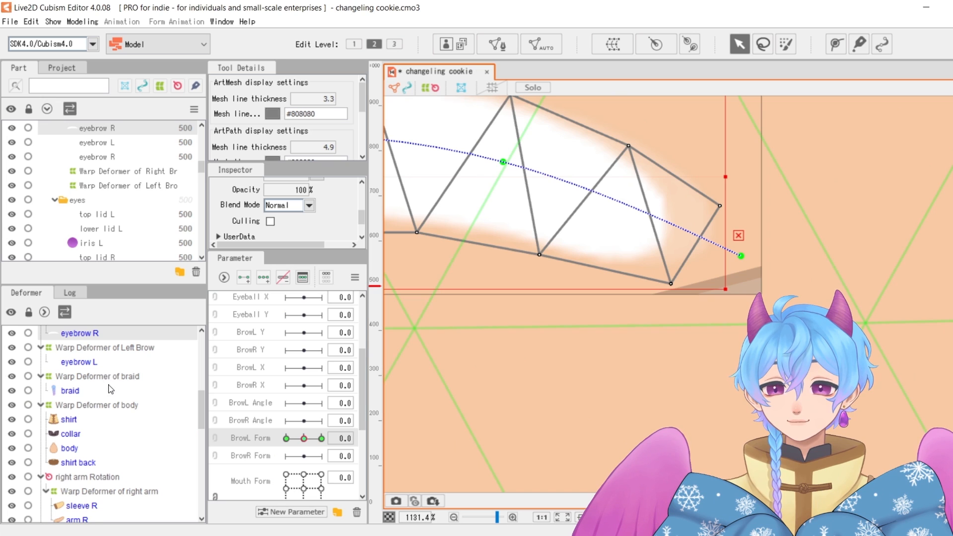
scroll(111, 389, up, 3)
scroll(110, 389, down, 3)
click(135, 157)
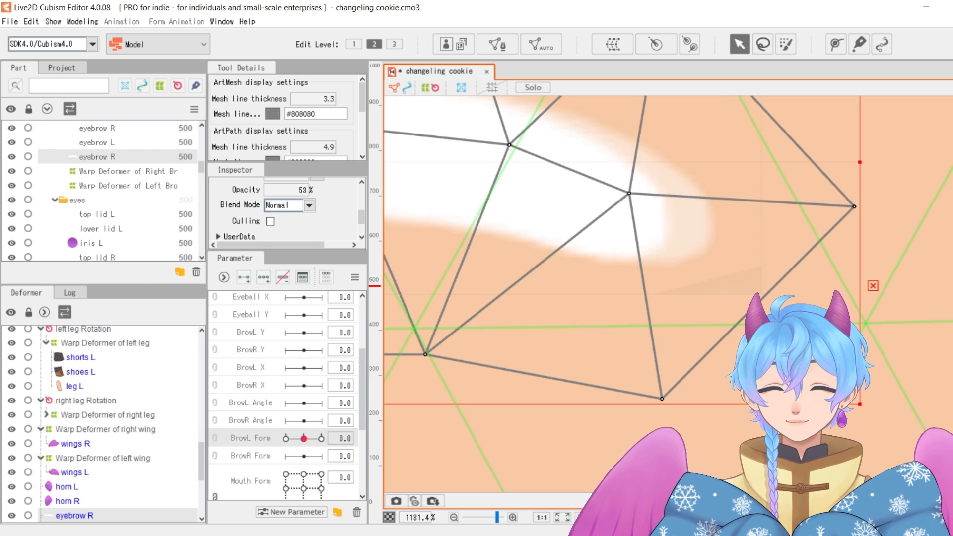
drag(684, 235, 766, 354)
scroll(695, 278, down, 3)
click(118, 128)
scroll(497, 293, down, 2)
scroll(129, 382, up, 1)
- Check the reflected eyebrow R inside Warp Deformer of Right Brow and preview its shape along BrowL Form to -1.0
click(119, 386)
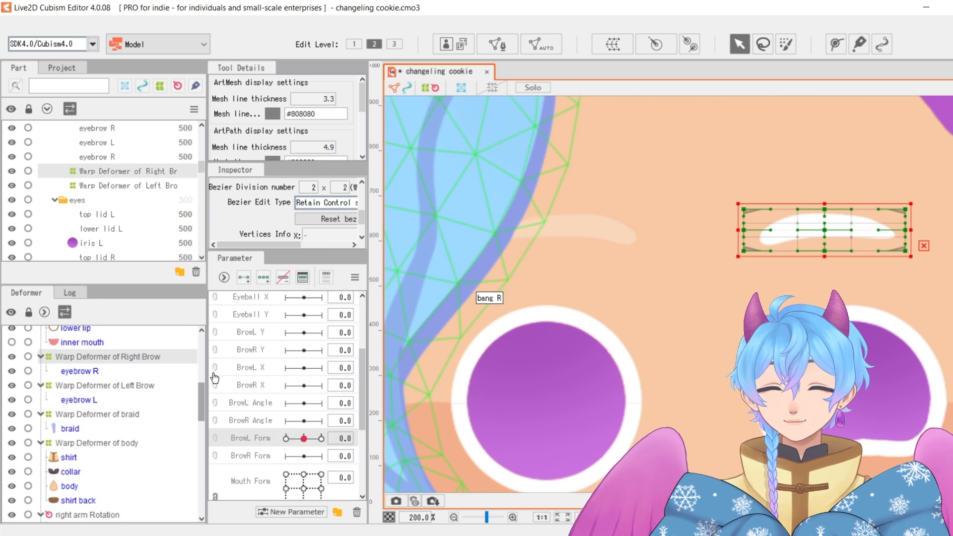
scroll(221, 378, down, 3)
click(130, 357)
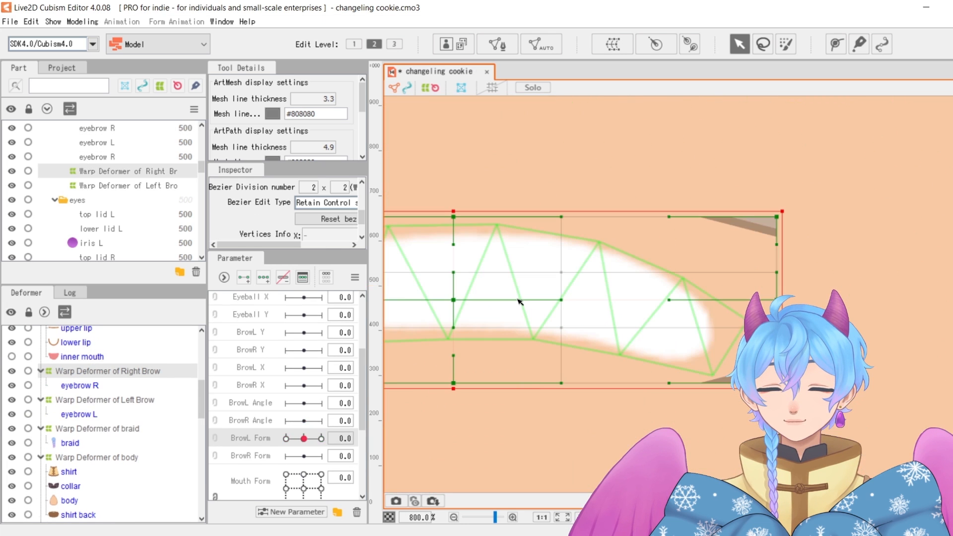
scroll(579, 302, down, 3)
click(637, 343)
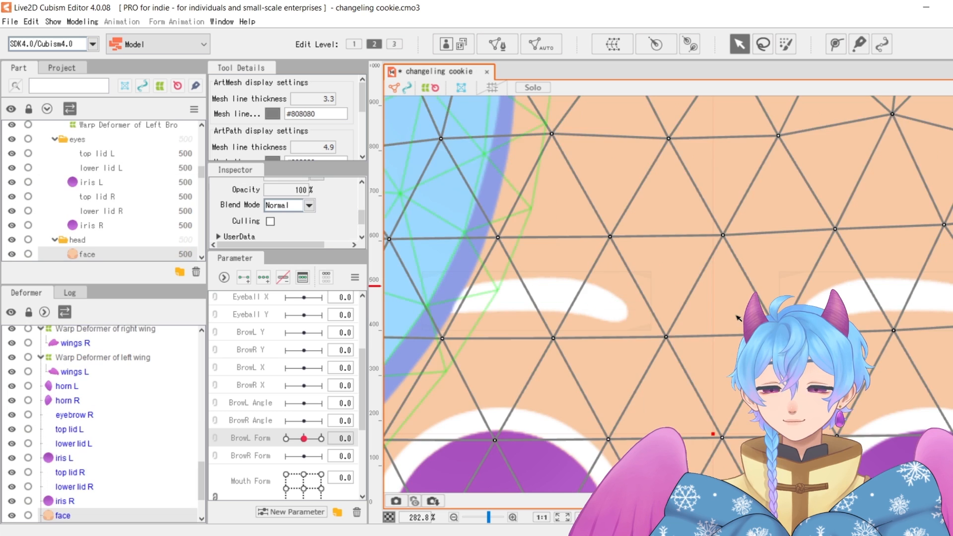
scroll(628, 335, down, 1)
click(584, 310)
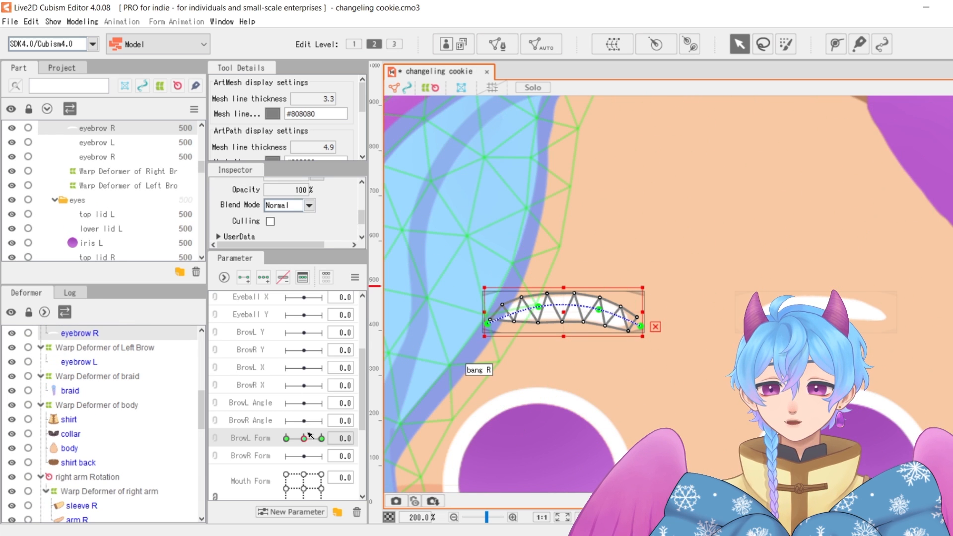
click(322, 438)
drag(370, 447, 263, 438)
scroll(824, 427, up, 1)
scroll(528, 388, down, 1)
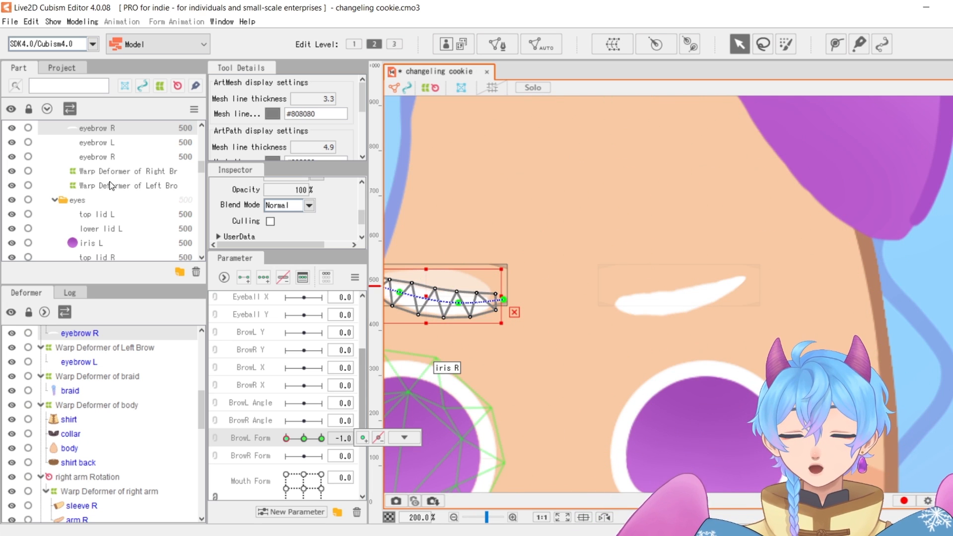
- Delete the faded original eyebrow R from the eyebrows part
click(130, 156)
drag(739, 397, 886, 454)
scroll(326, 205, up, 5)
key(Delete)
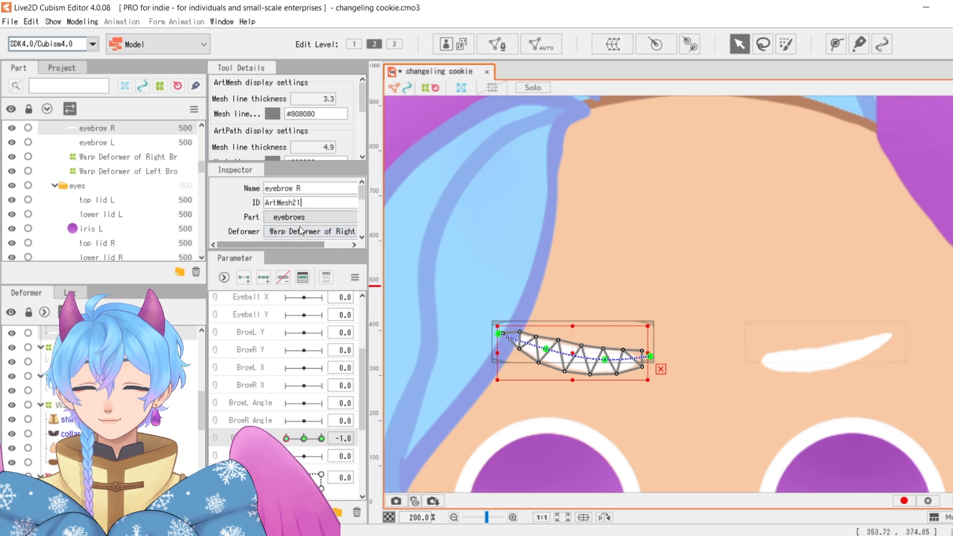
- Examine both eyebrows together with eyebrow R selected, and set BrowL Form to -0.5 to preview their shapes
click(403, 213)
click(596, 355)
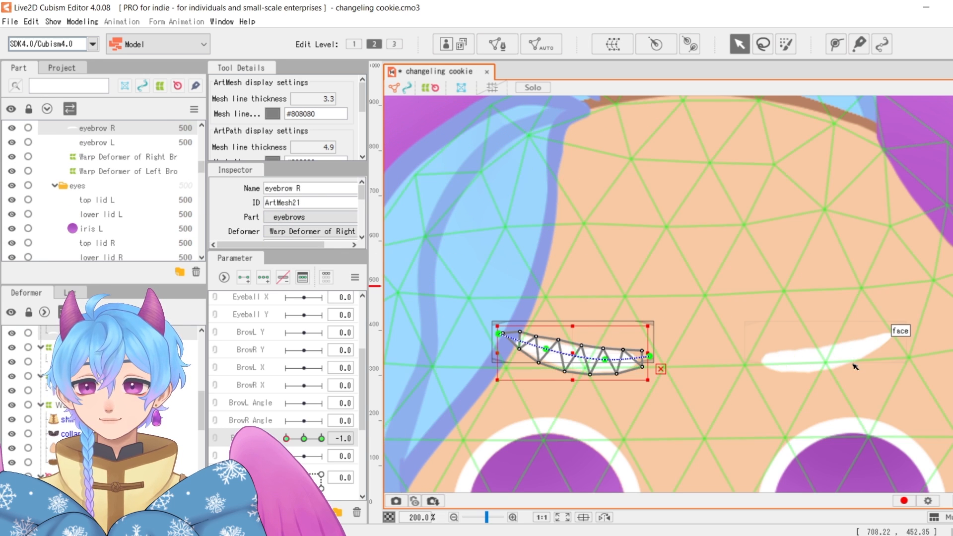
click(794, 323)
click(567, 352)
scroll(546, 362, down, 1)
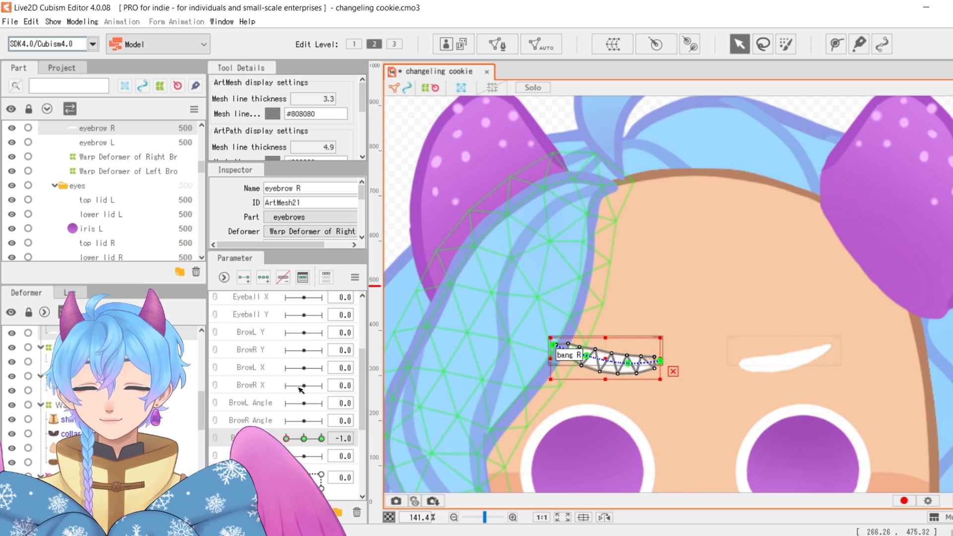
click(295, 439)
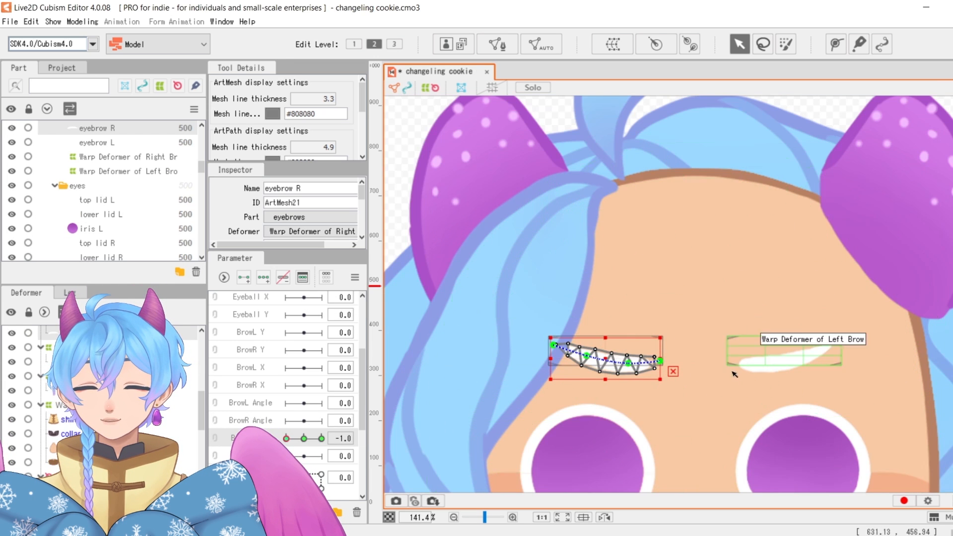
click(296, 439)
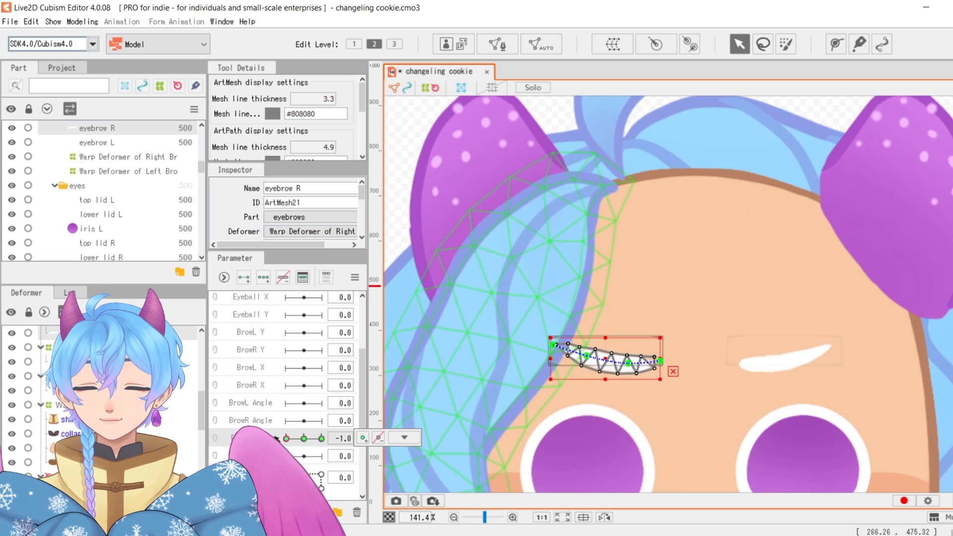
click(296, 439)
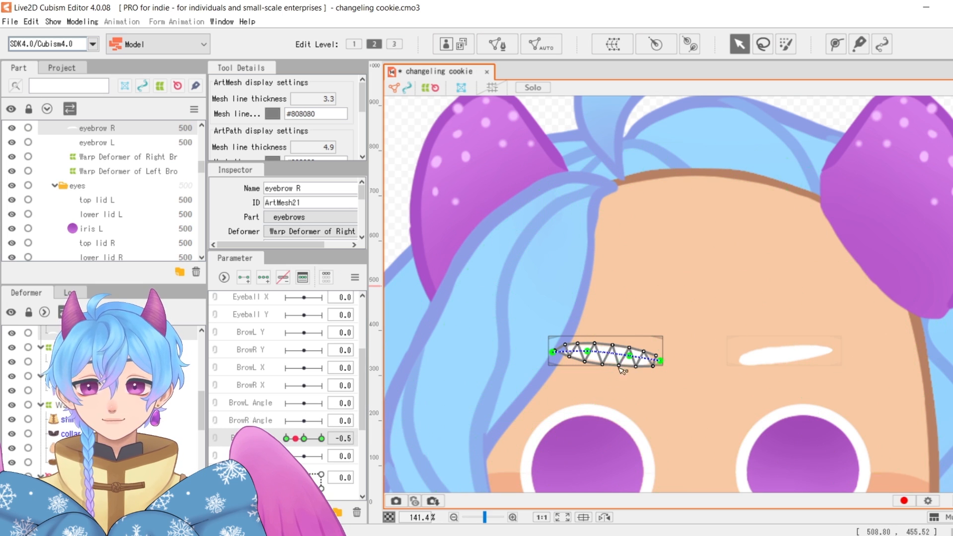
- Change eyebrow R's parameter assignment from BrowL Form to BrowR Form
click(345, 438)
click(392, 437)
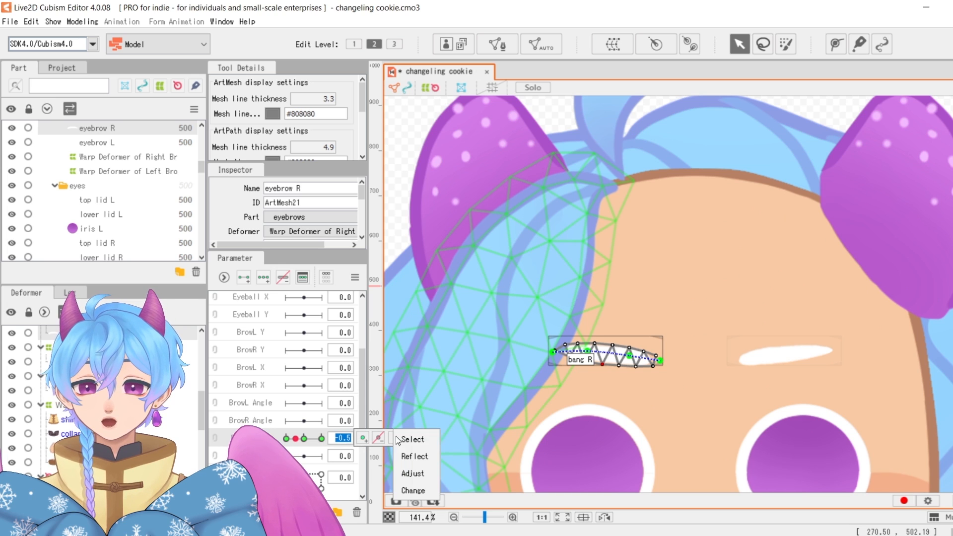
click(415, 489)
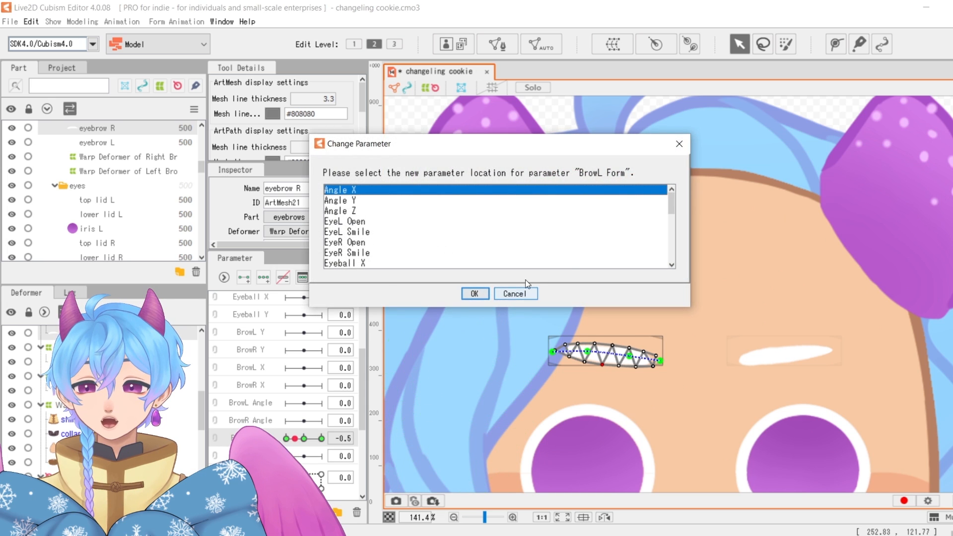
scroll(421, 209, down, 1)
scroll(421, 210, up, 1)
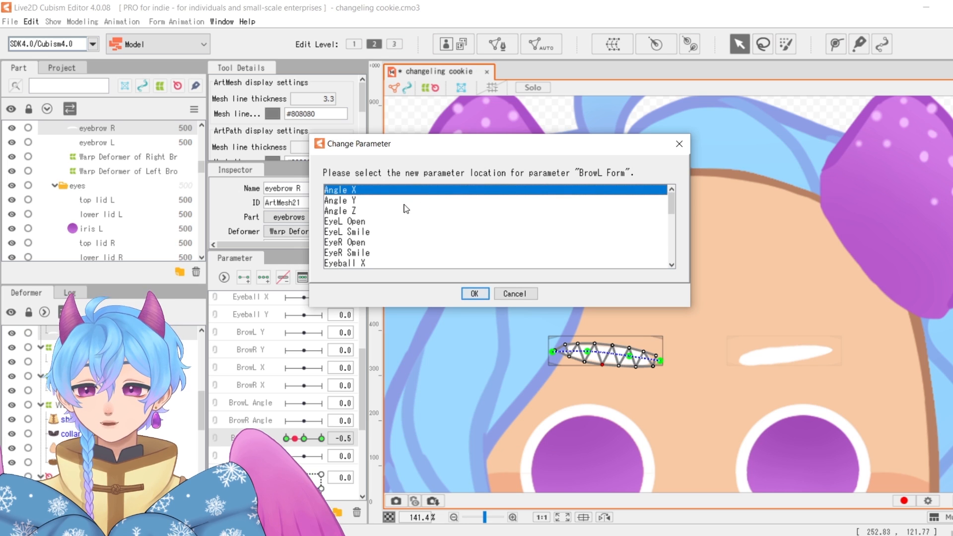
scroll(392, 222, down, 3)
scroll(392, 221, down, 2)
scroll(383, 219, up, 2)
click(360, 231)
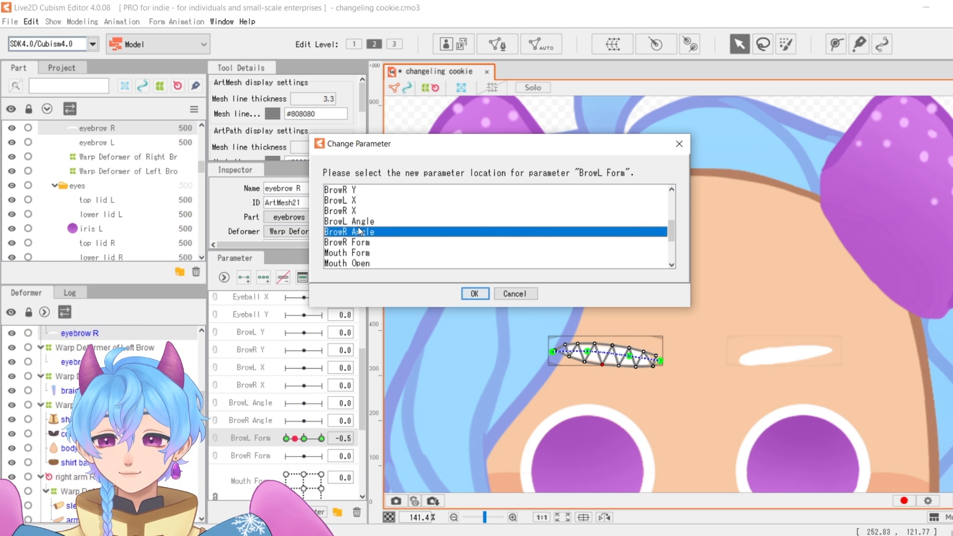
click(365, 243)
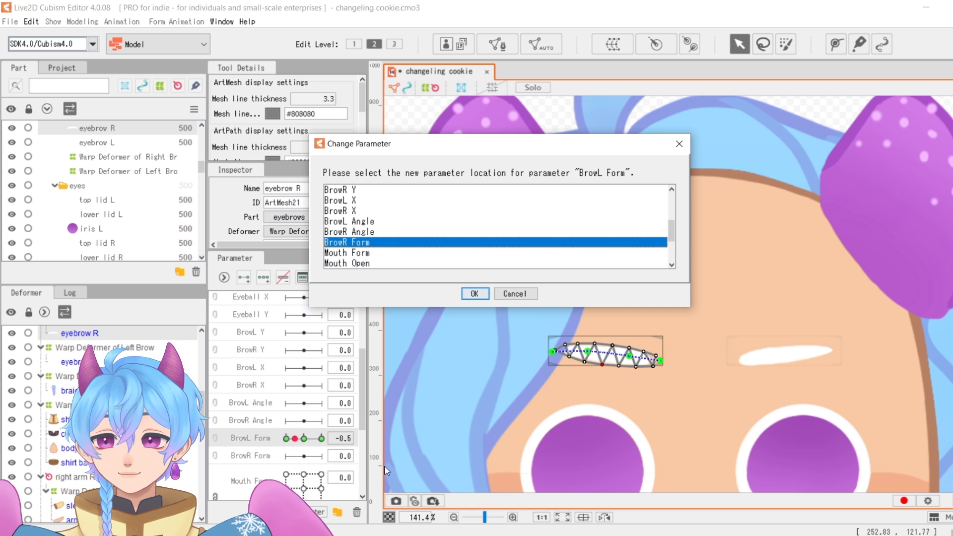
click(475, 294)
- Delete the faded original eyebrow R and give its ID, ArtMesh21, to the reflected eyebrow R
scroll(325, 208, down, 3)
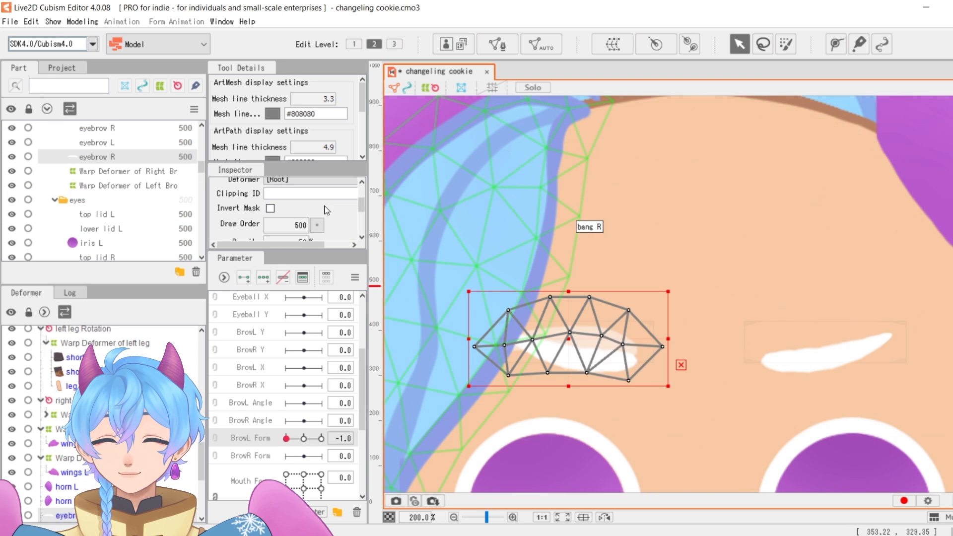
scroll(311, 213, up, 3)
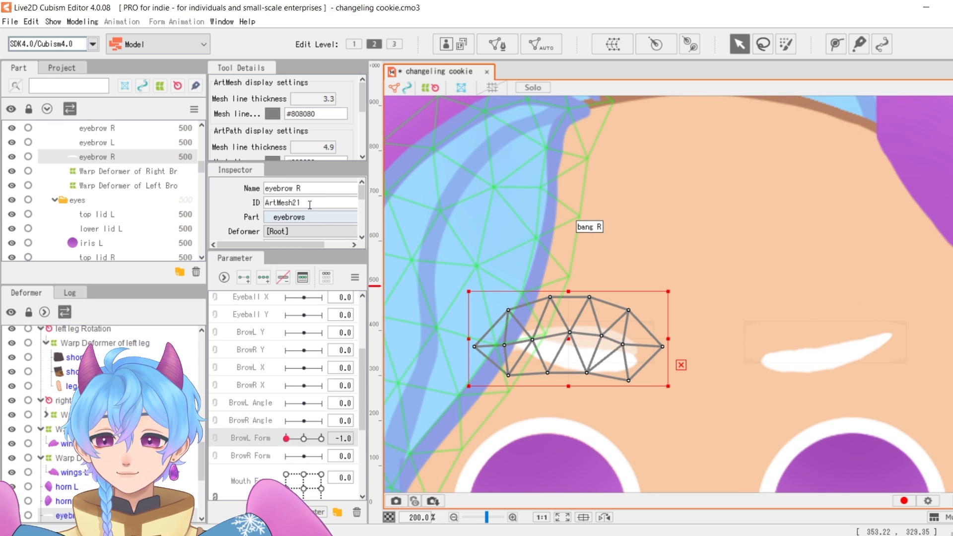
drag(309, 204, 200, 201)
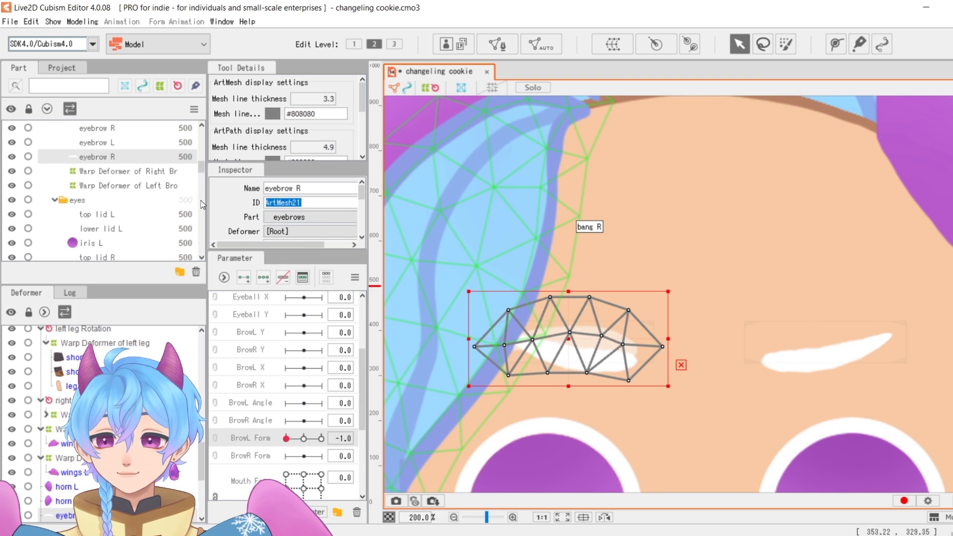
right_click(114, 159)
click(130, 168)
click(198, 278)
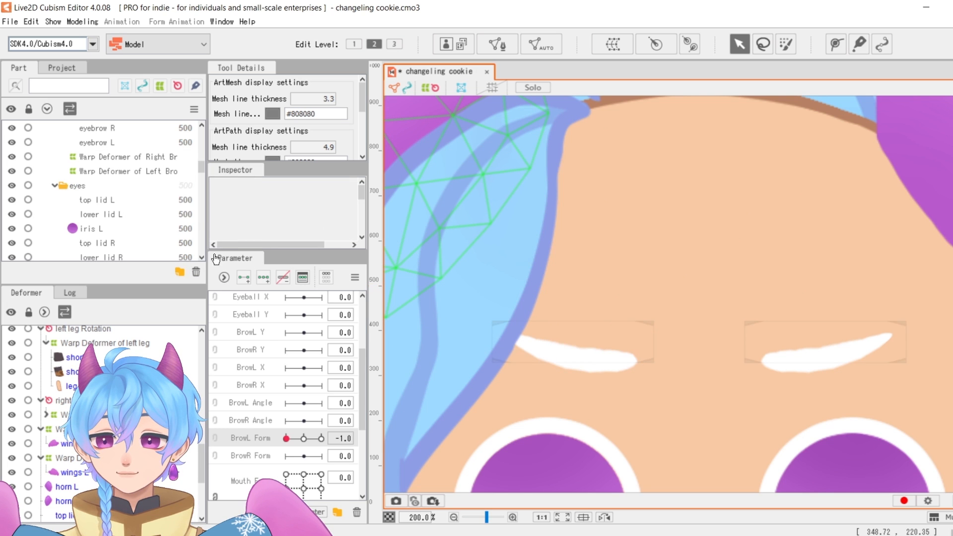
click(139, 132)
- Set BrowR Form to -1.0 and compare the shapes of both eyebrows on the whole face
drag(304, 456, 433, 424)
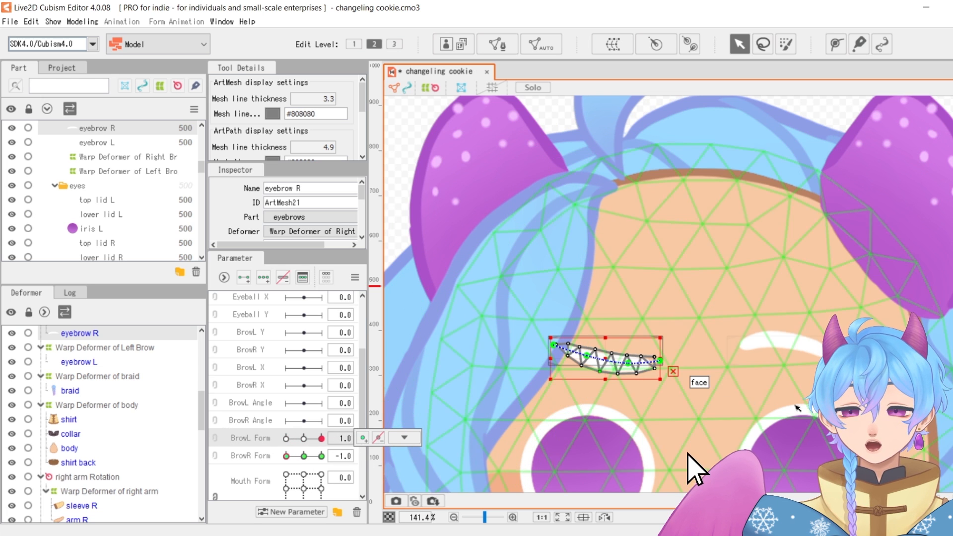
click(825, 405)
scroll(863, 392, down, 2)
drag(918, 375, 885, 305)
click(908, 318)
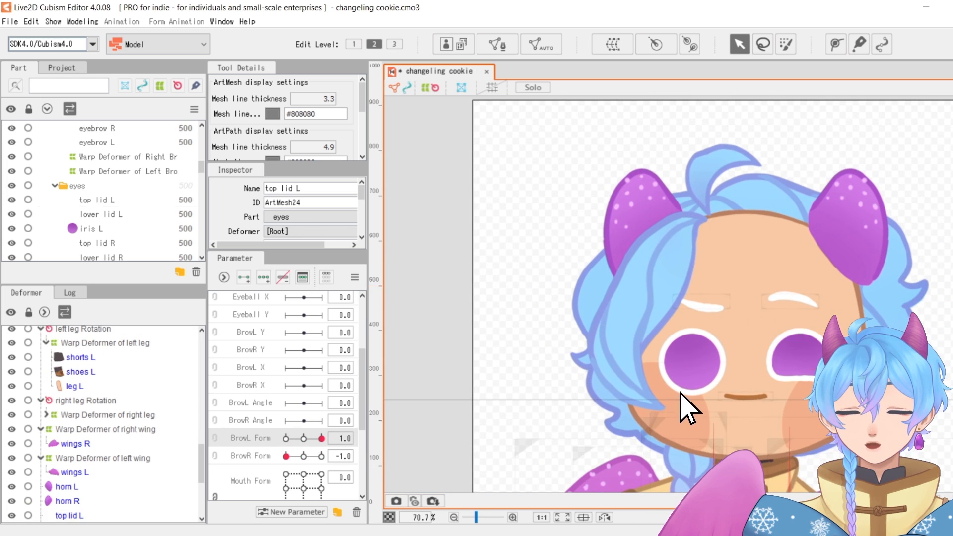
- Locate the right eye's lid and iris meshes and set top lid R's opacity to 50%
scroll(764, 359, up, 2)
scroll(793, 352, down, 1)
scroll(796, 352, up, 1)
click(595, 379)
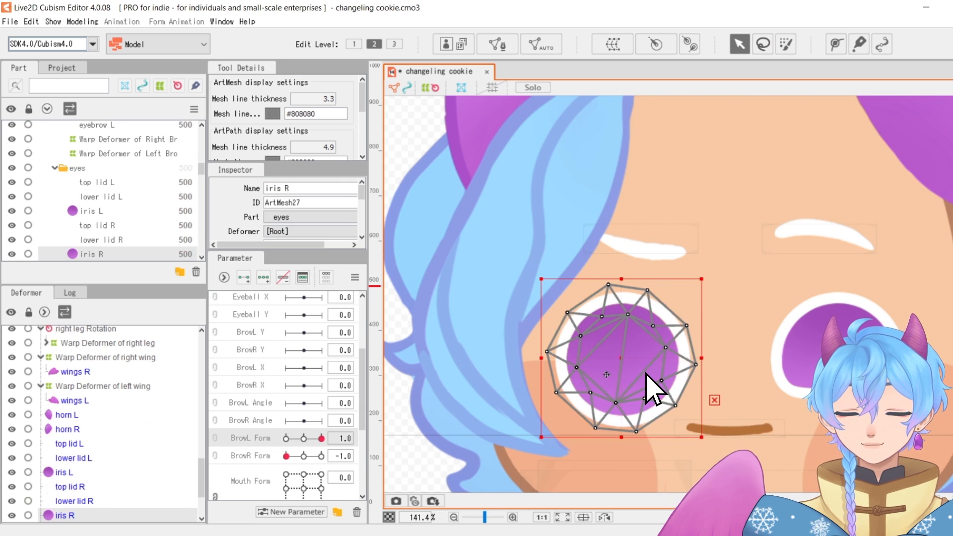
scroll(105, 479, down, 1)
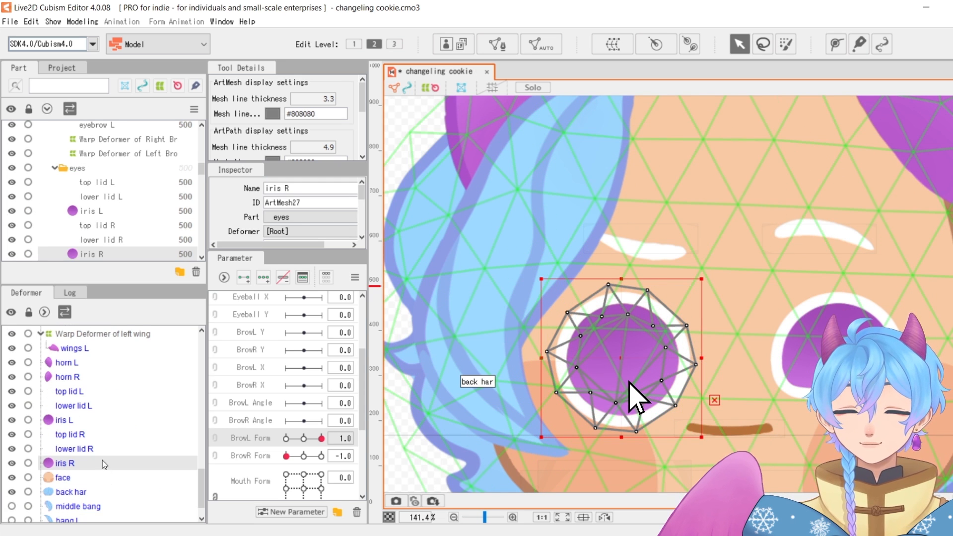
click(94, 450)
click(91, 436)
scroll(319, 203, down, 3)
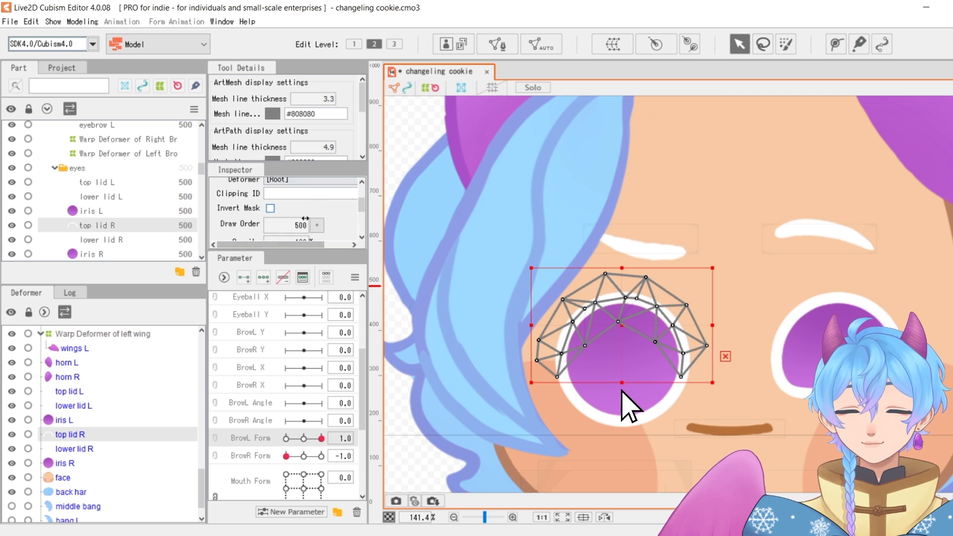
click(60, 462)
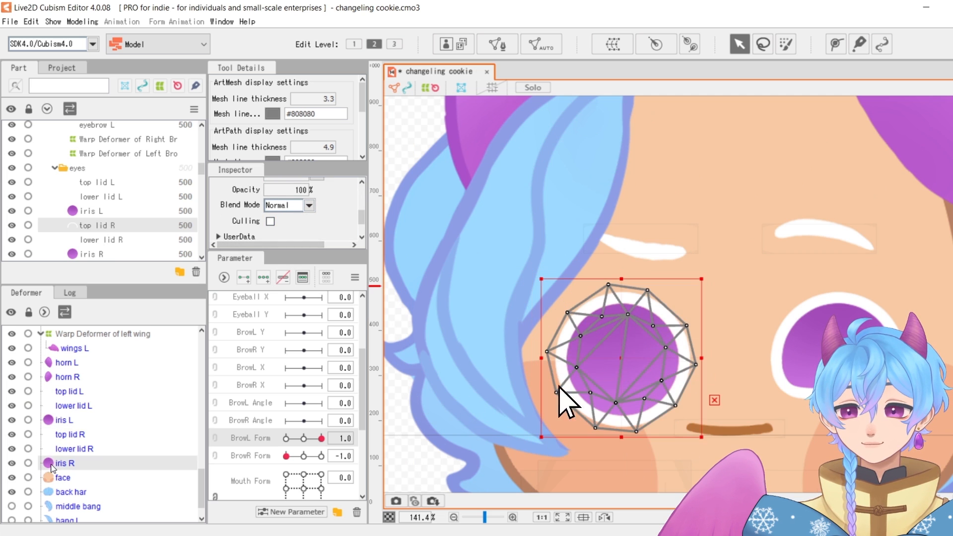
click(62, 435)
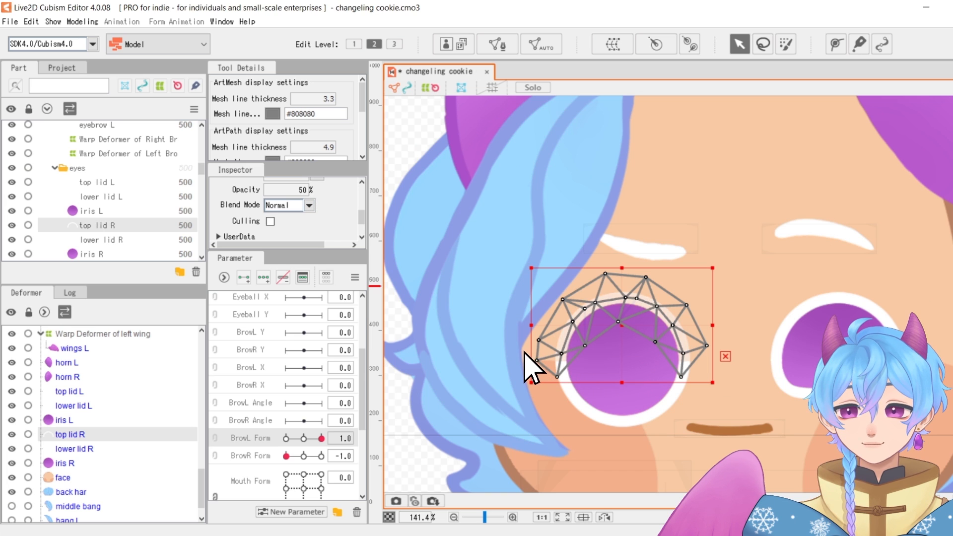
- Reduce the opacity of lower lid R and iris R to match the faded top lid R
click(109, 450)
click(90, 465)
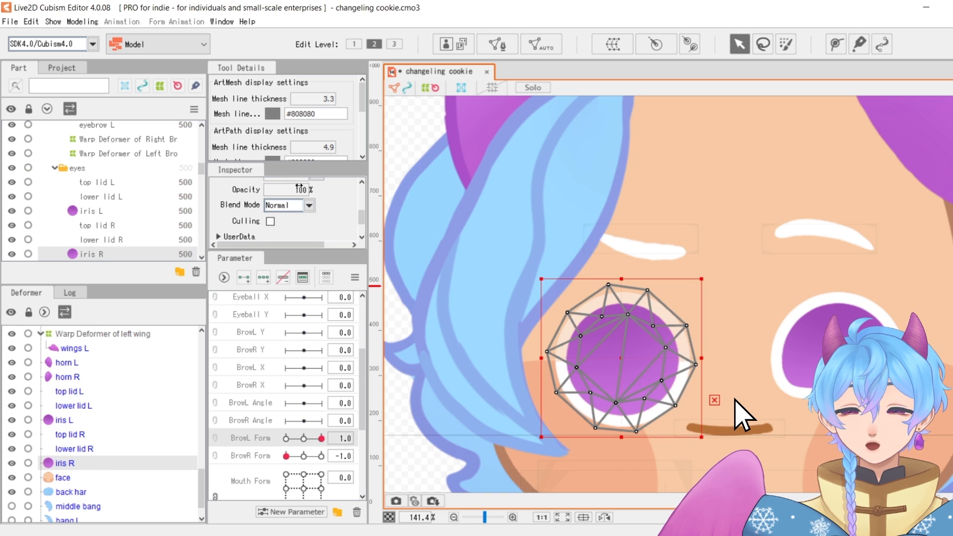
drag(298, 190, 288, 190)
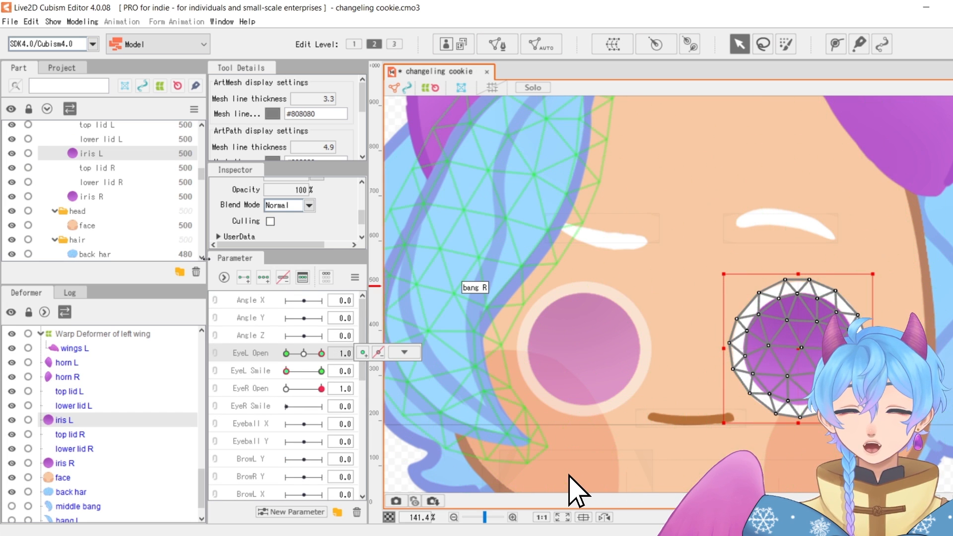
- Duplicate top lid L, lower lid L and iris L in the eyes part and delete the position-adjusting deformer around the copies
scroll(116, 169, up, 2)
shift+click(114, 177)
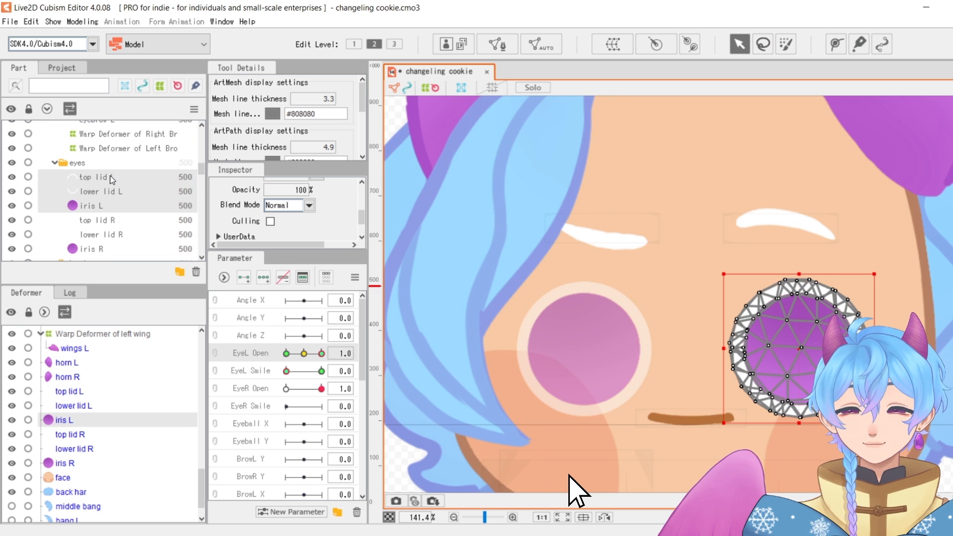
key(ctrl+c)
key(ctrl+v)
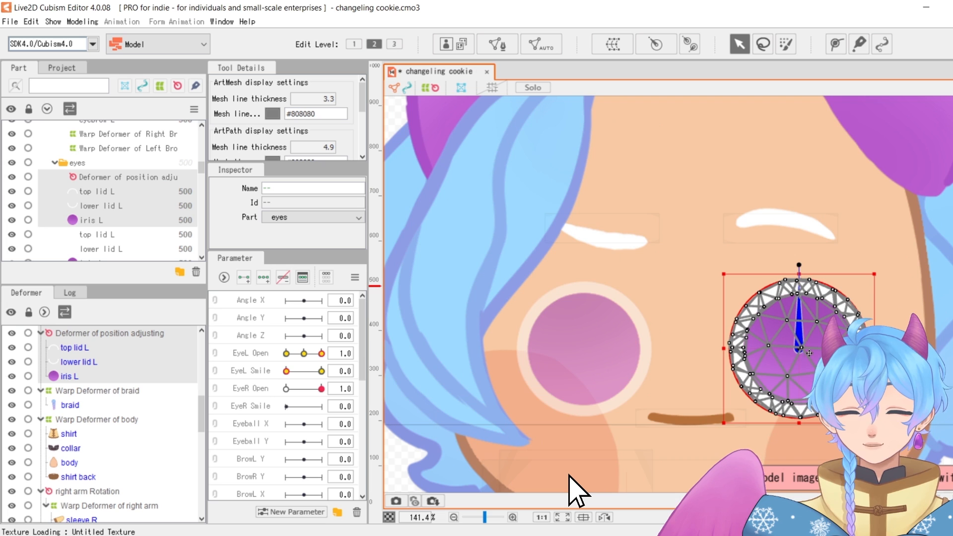
click(111, 179)
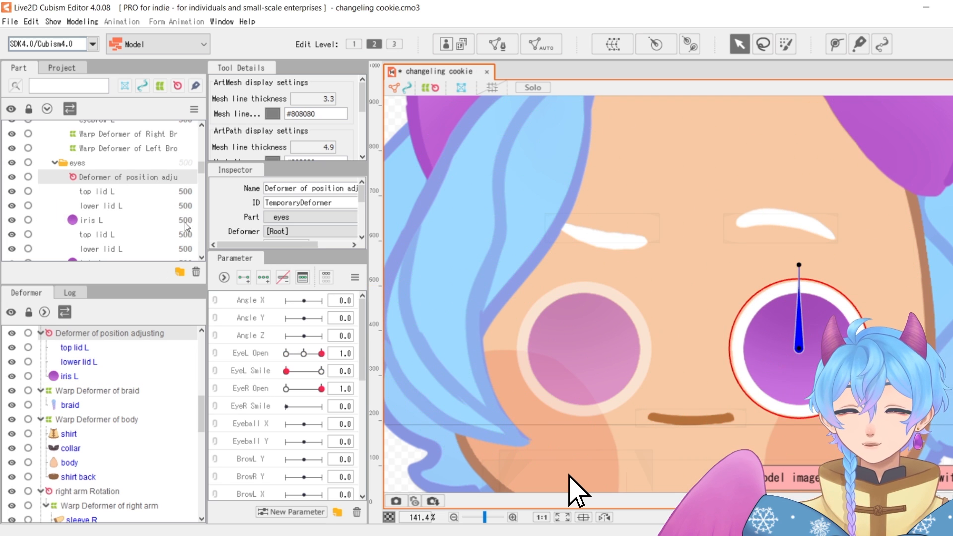
click(197, 272)
- Rename the duplicated upper and lower lids as top lid R and lower lid R
click(156, 182)
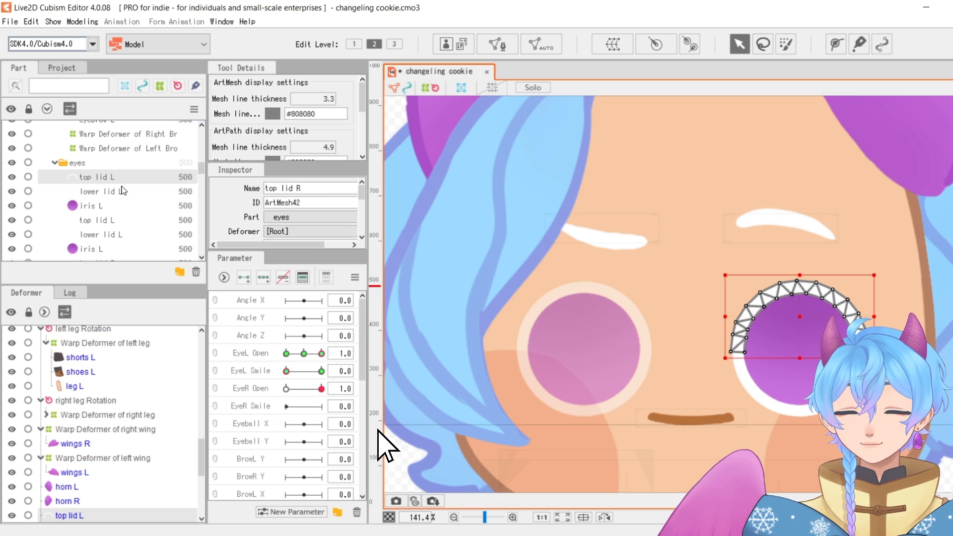
click(118, 196)
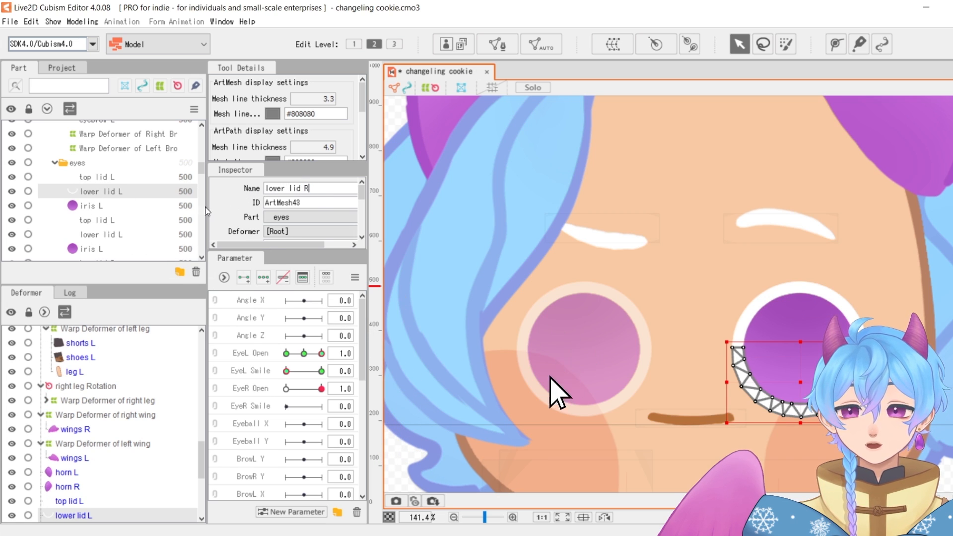
click(97, 180)
- Preview the left eye at EyeL Open 0.5 and return the parameter to 1.0 with iris L selected
drag(322, 354, 304, 356)
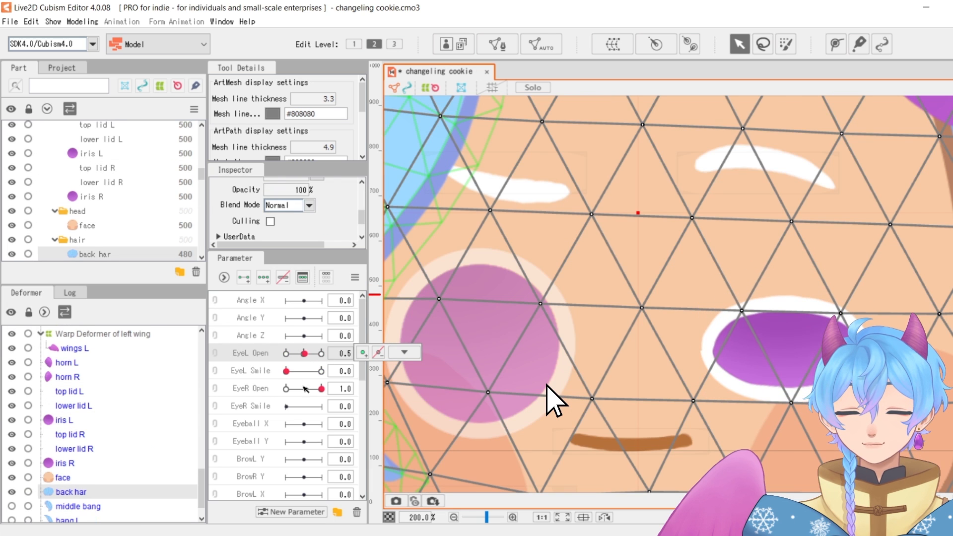
click(224, 374)
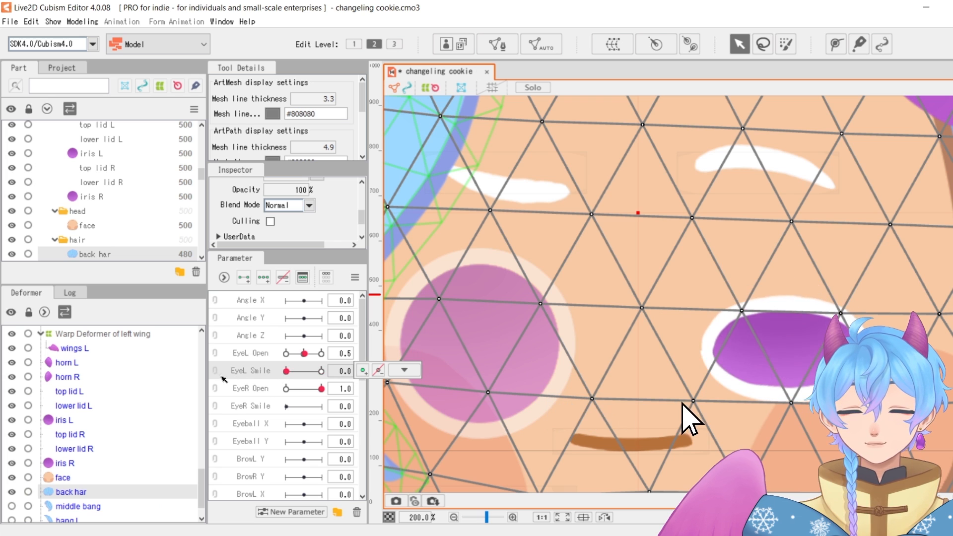
right_click(511, 414)
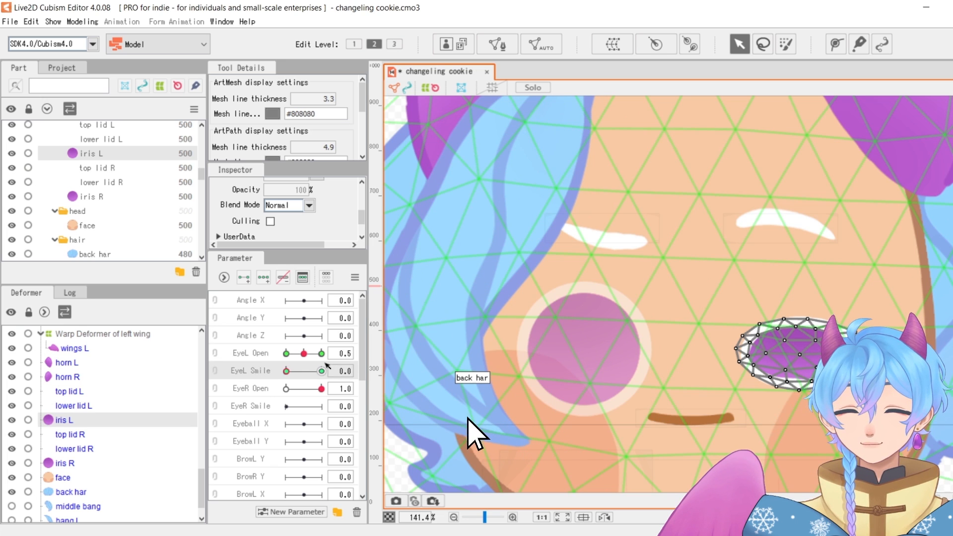
click(323, 353)
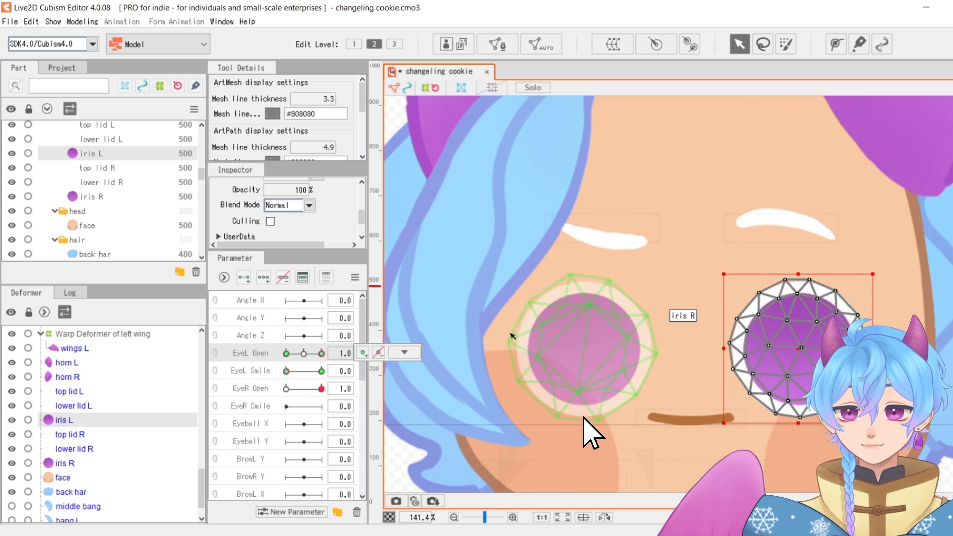
- Copy and paste the left eye's top lid, lower lid and iris, and delete the position-adjusting deformer added with them
scroll(107, 164, up, 1)
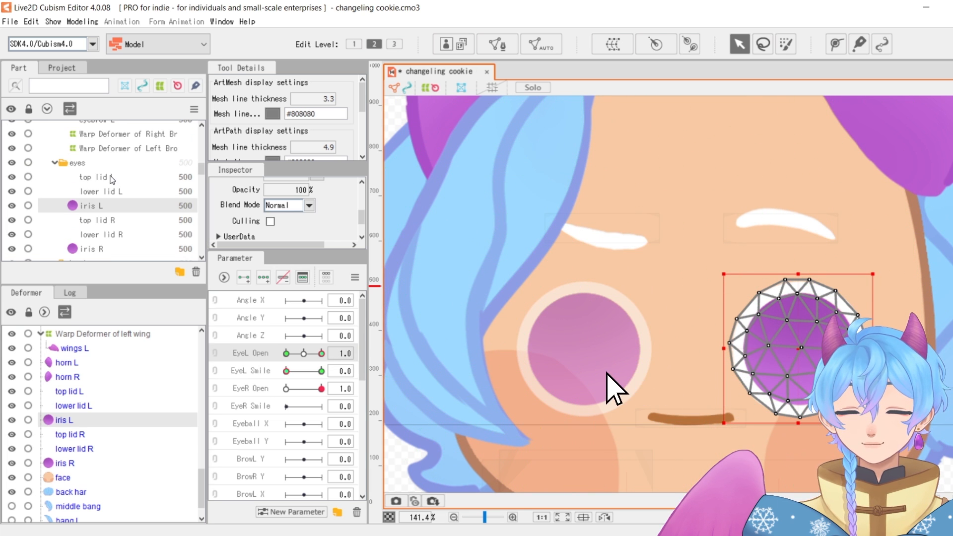
shift+click(110, 178)
key(ctrl+c)
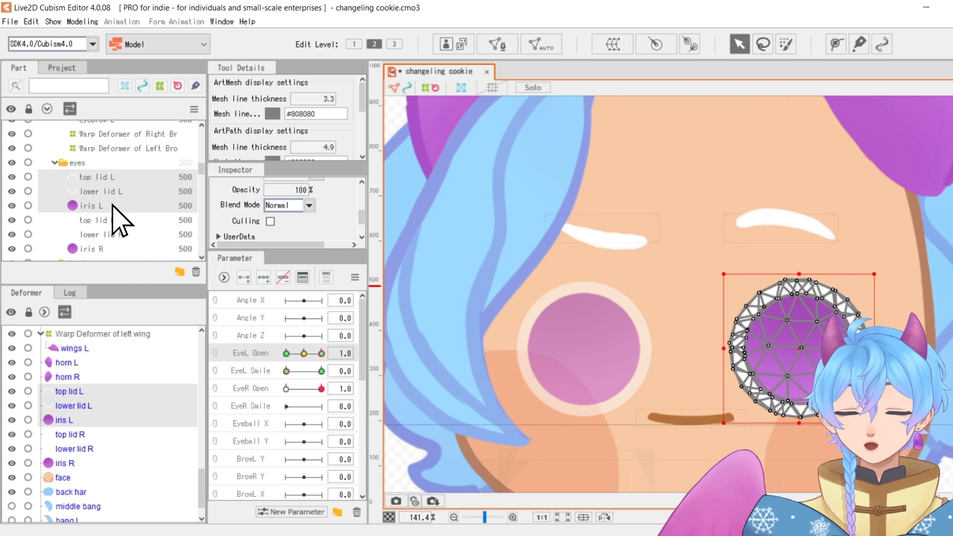
key(ctrl+v)
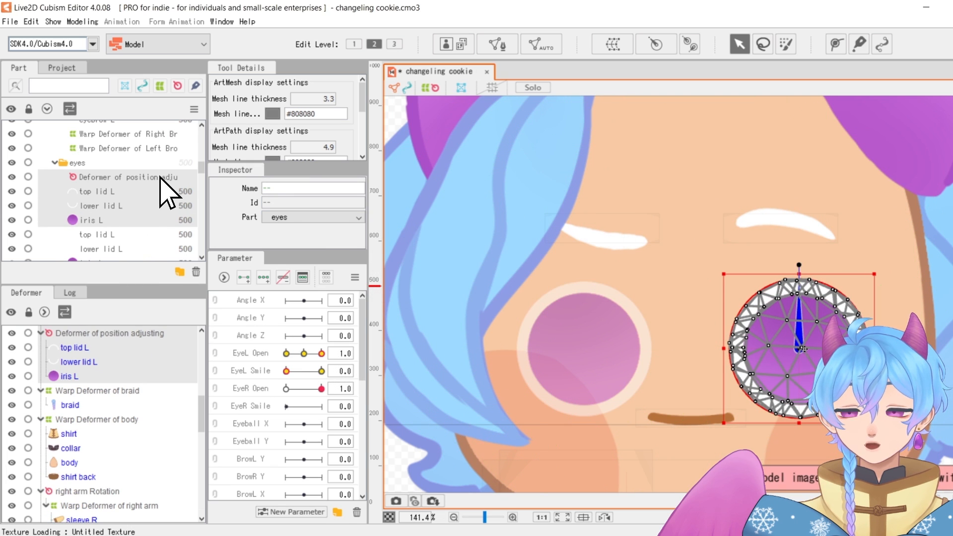
click(135, 179)
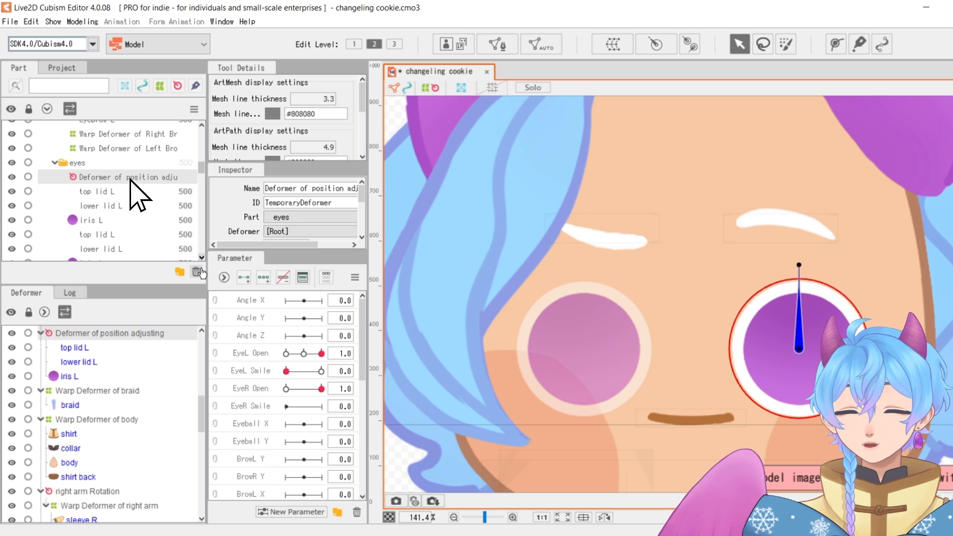
key(Delete)
- Rename the pasted eye meshes as top lid R, lower lid R and iris R
click(155, 181)
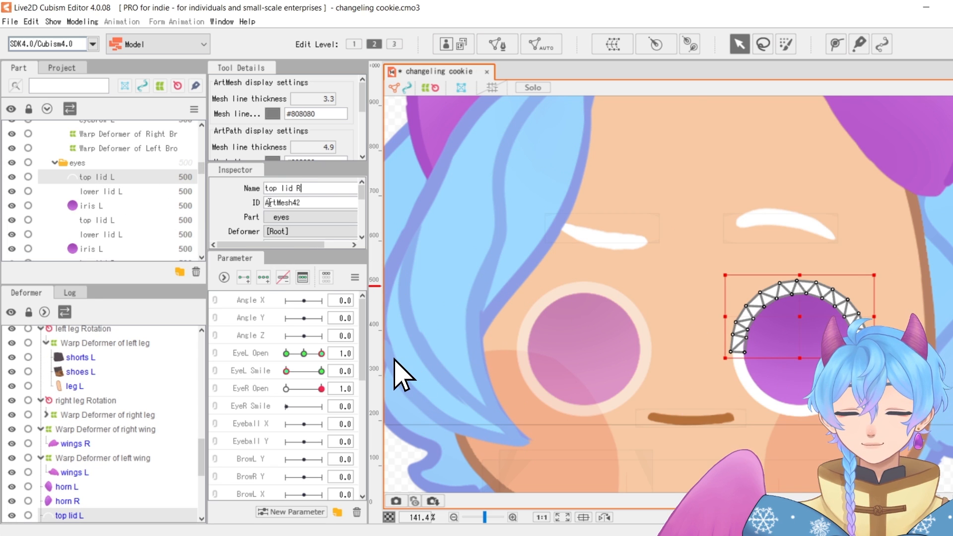
click(118, 191)
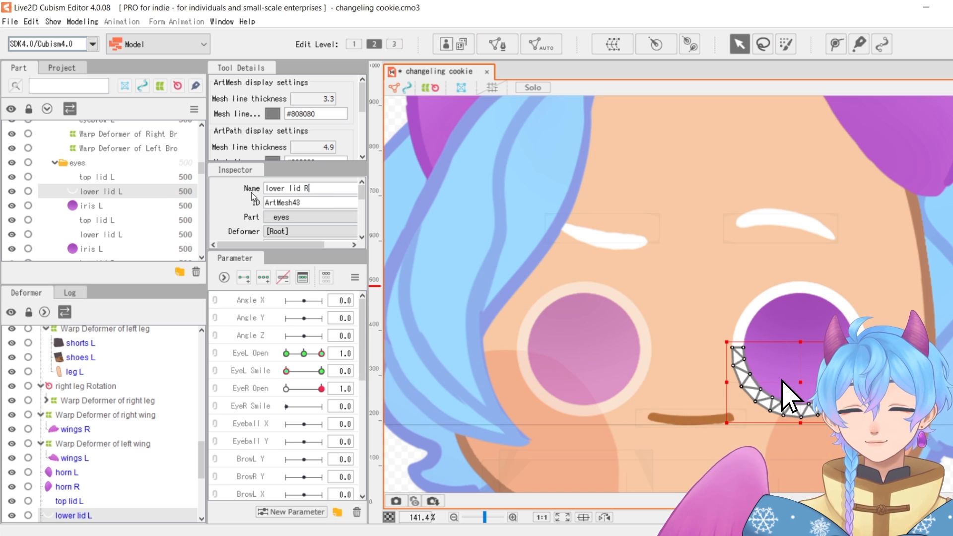
click(97, 179)
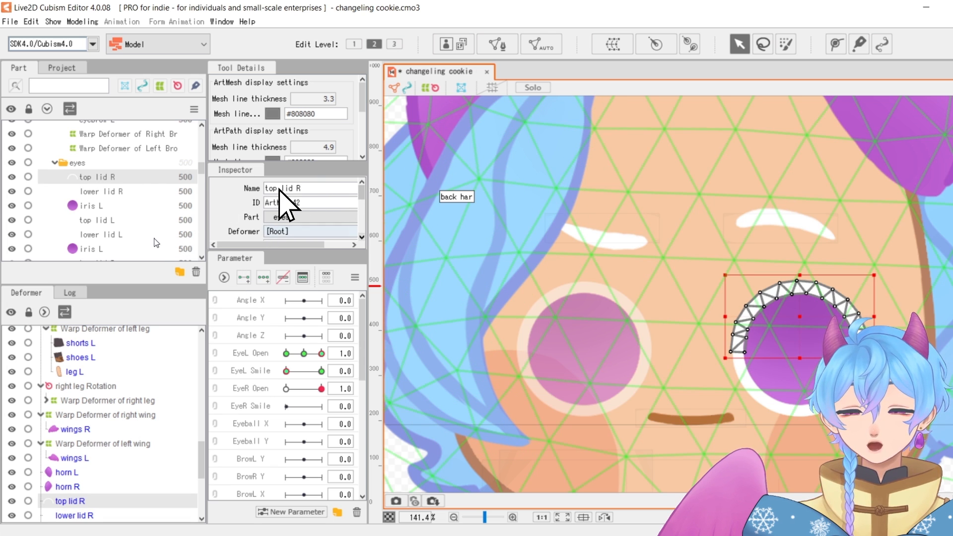
click(157, 209)
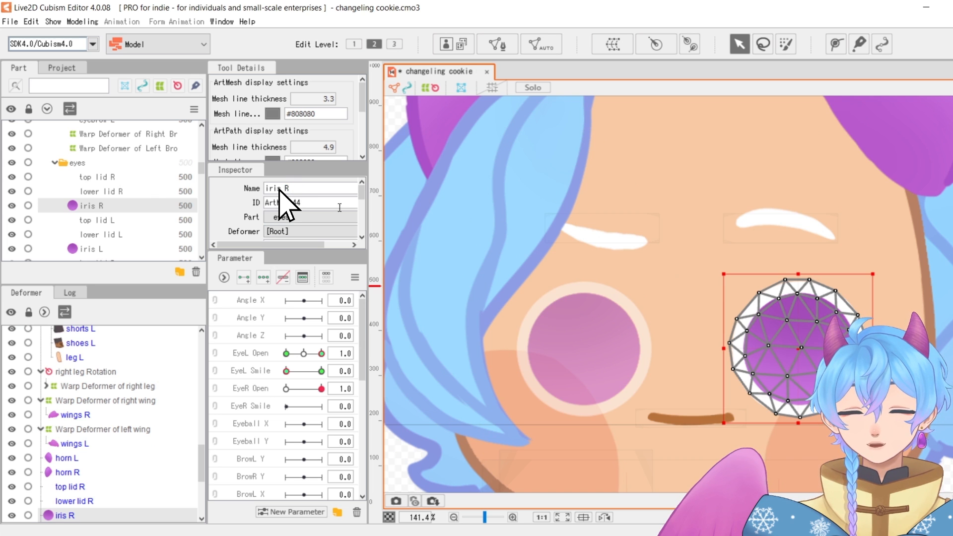
- Reflect the pasted top lid R, lower lid R and iris R horizontally and shift them partly off the left eye
right_click(720, 154)
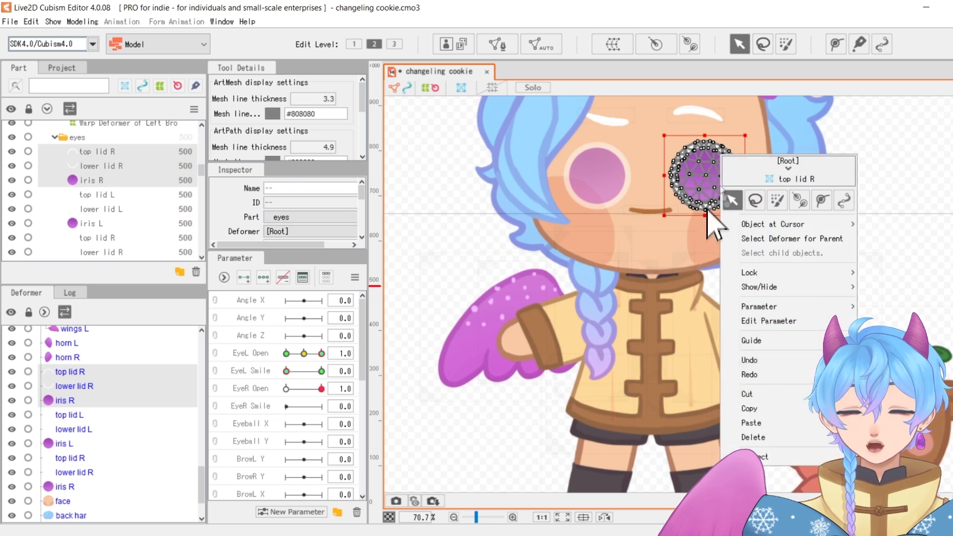
click(804, 474)
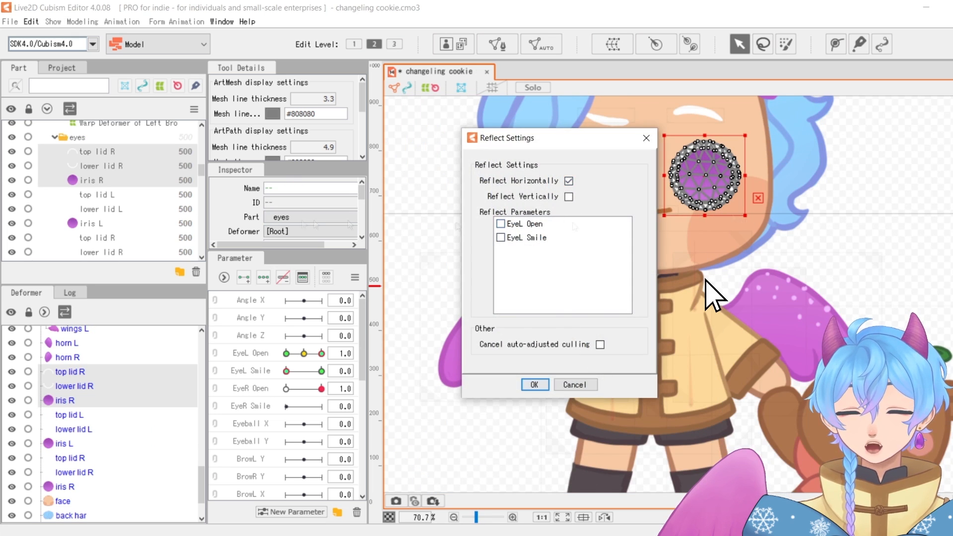
click(536, 386)
scroll(693, 202, up, 1)
drag(693, 202, 795, 352)
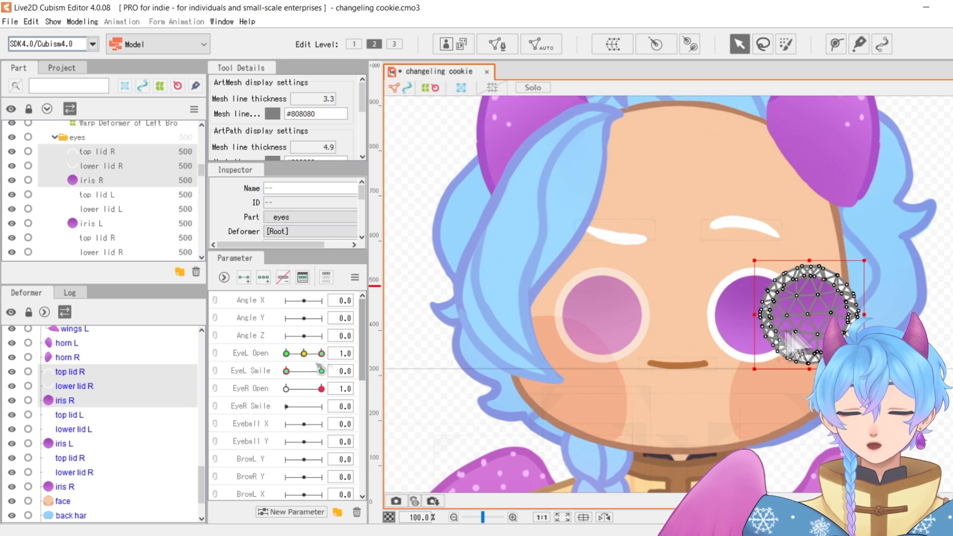
- Create a warp deformer named Warp Deformer of Right Eye as parent of the selected right eye meshes, with 2 × 2 Bezier divisions
mouse_move(322, 354)
mouse_down()
mouse_move(254, 334)
mouse_move(322, 354)
mouse_up()
drag(322, 371, 286, 370)
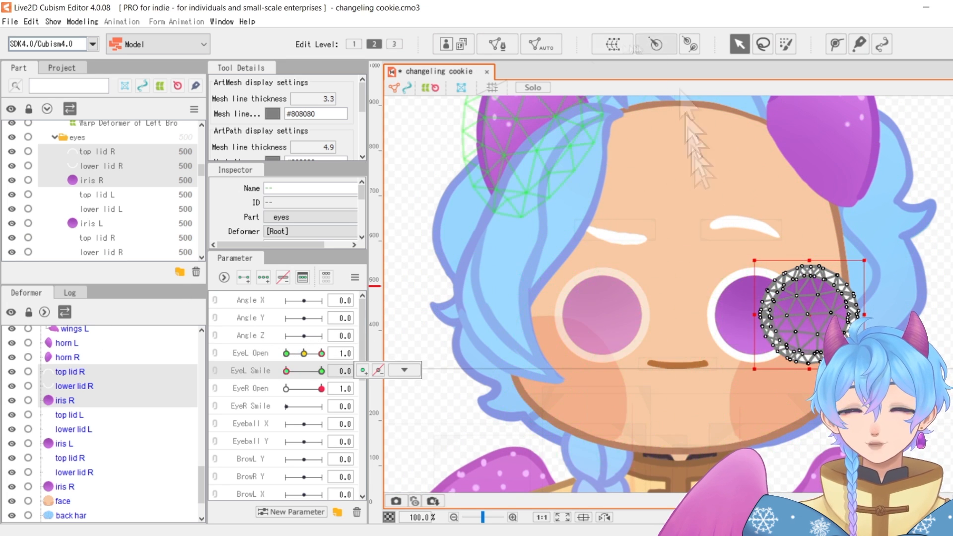
click(613, 44)
drag(684, 334, 668, 334)
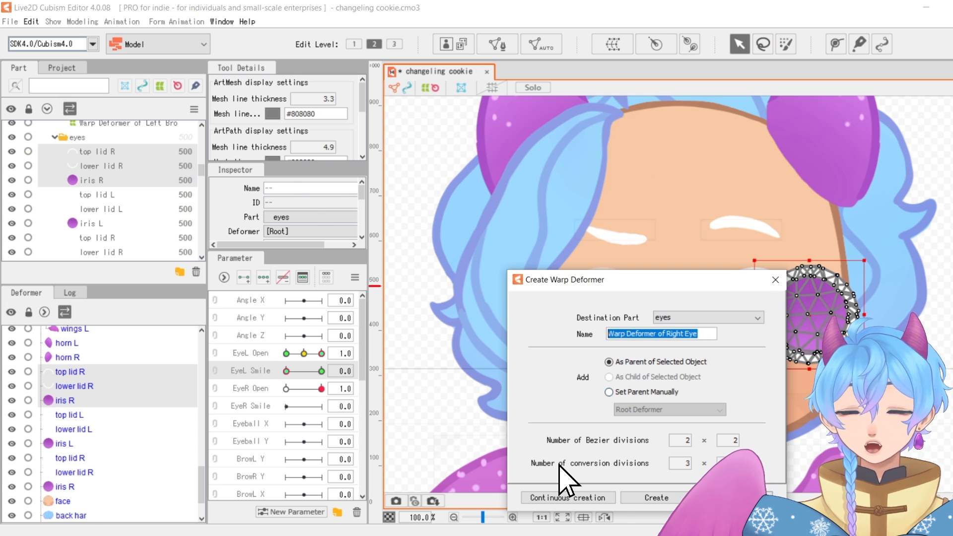
click(656, 498)
- Select Warp Deformer of Right Eye and move it with its lids and iris over the character's right eye
click(122, 245)
click(134, 153)
scroll(148, 207, up, 2)
click(144, 178)
scroll(108, 415, up, 4)
click(108, 415)
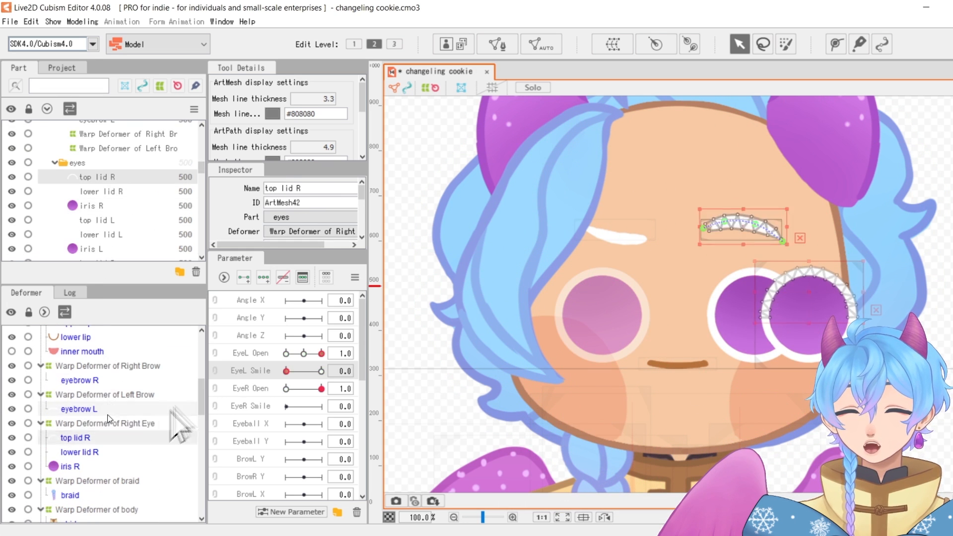
click(107, 422)
scroll(665, 347, up, 4)
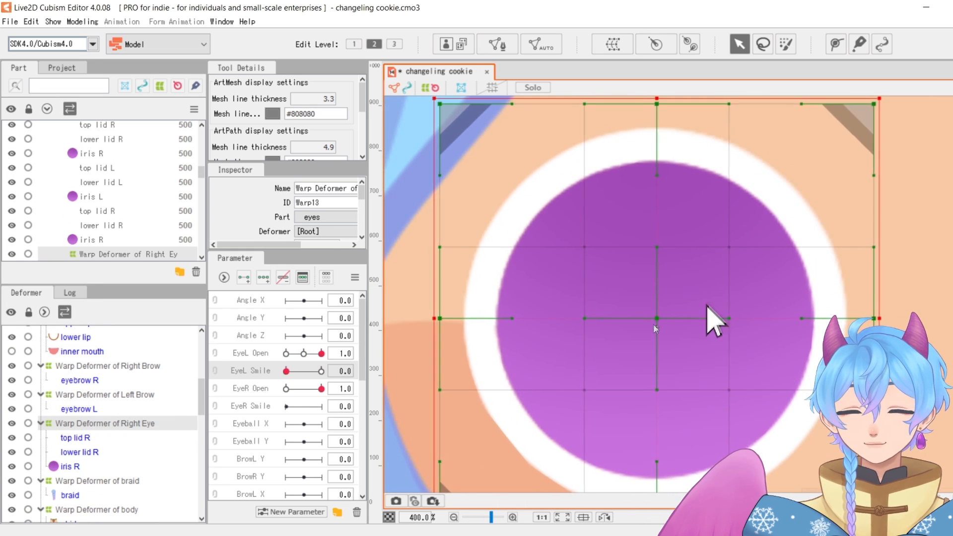
- Check the placed right eye and test the EyeL Open parameter with its deformer selected
scroll(680, 333, down, 3)
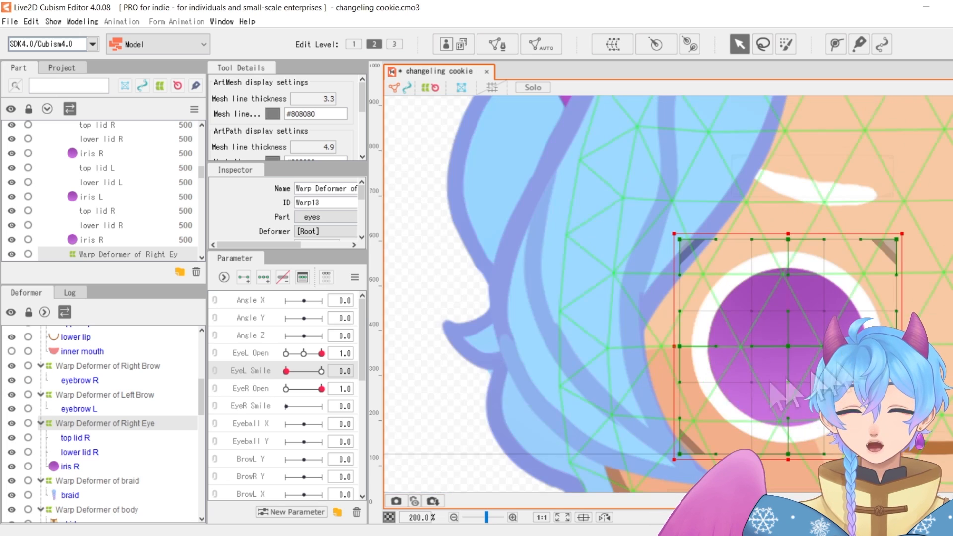
scroll(773, 384, down, 2)
drag(322, 354, 267, 387)
scroll(523, 296, up, 1)
scroll(489, 489, down, 3)
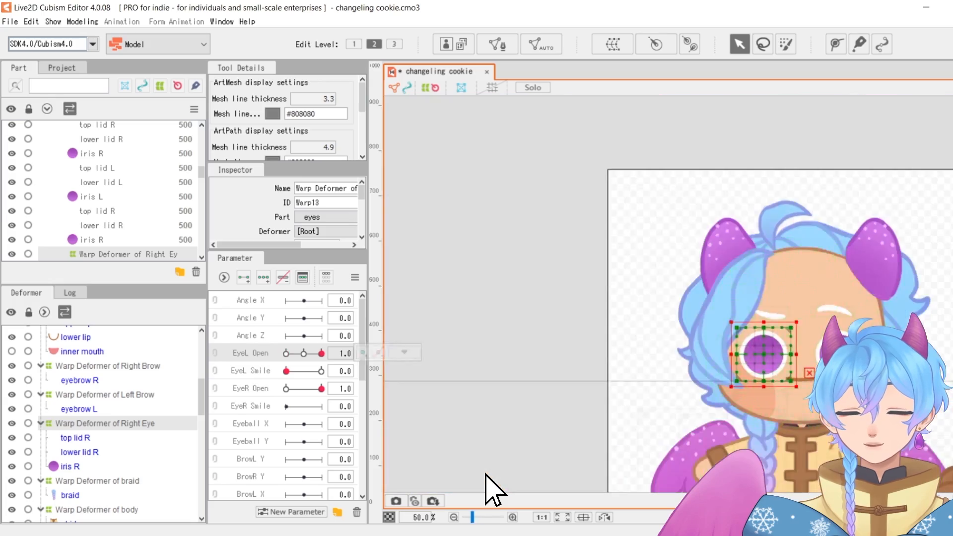
scroll(489, 489, up, 1)
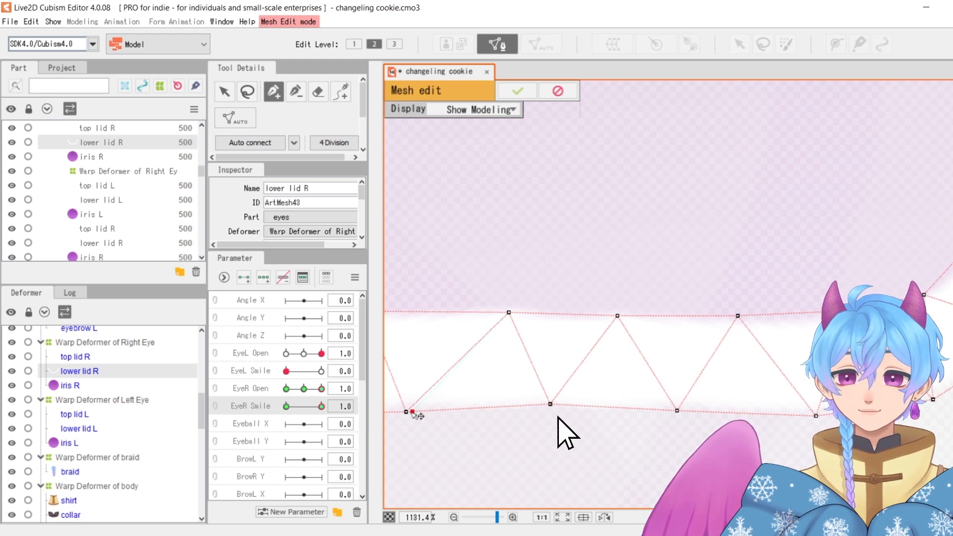
- Reposition mesh points along the inner and outer edges of lower lid L in mesh editing
key(alt+space)
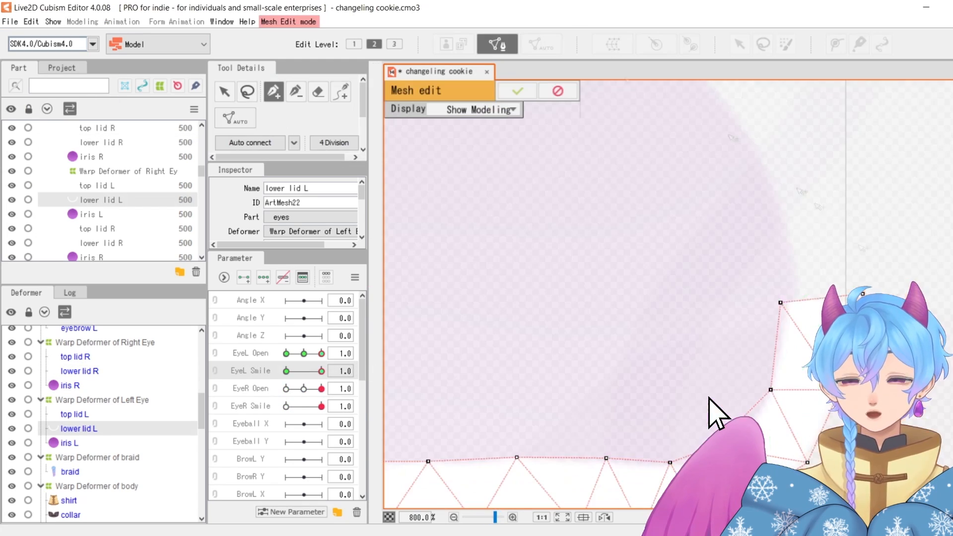
scroll(661, 325, up, 2)
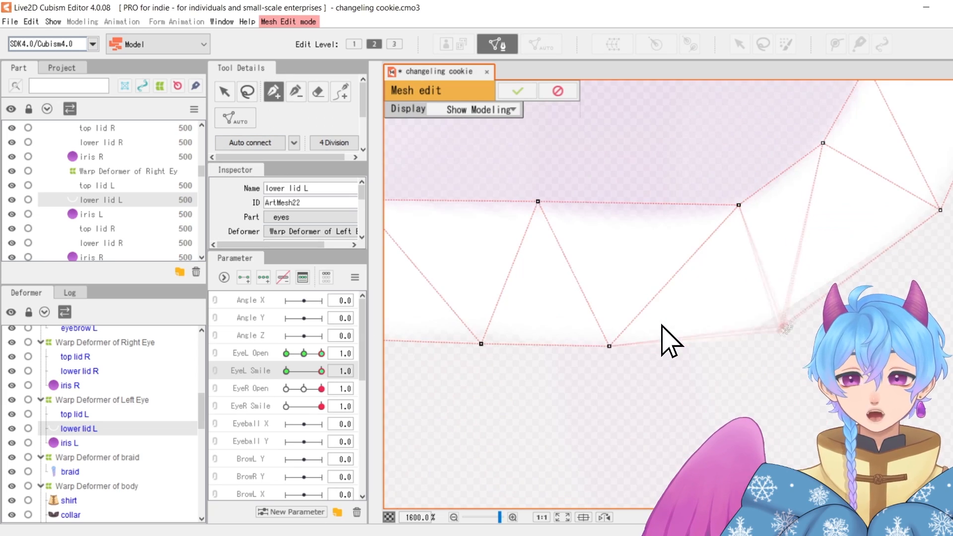
drag(782, 325, 781, 317)
drag(538, 202, 575, 210)
drag(609, 344, 743, 342)
drag(480, 345, 502, 337)
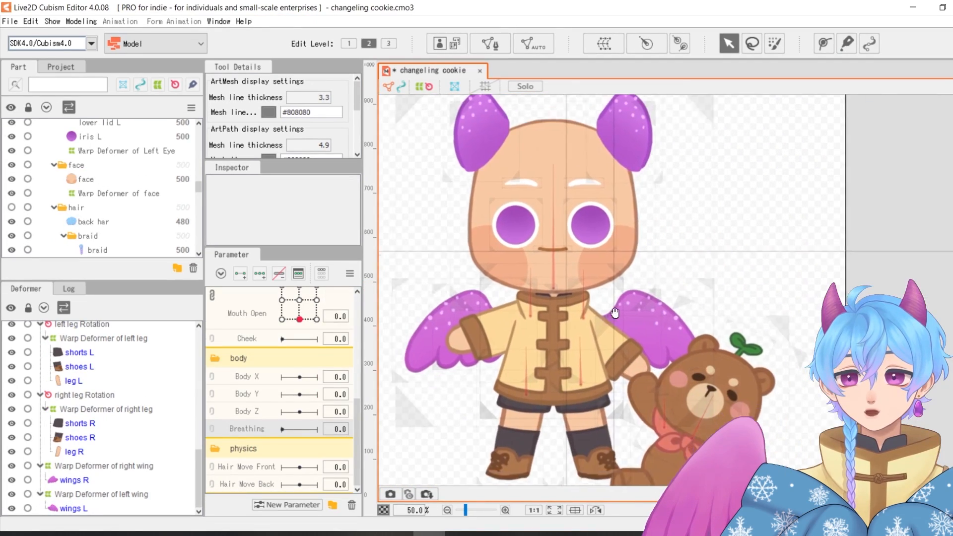
- Rotate the right arm Rotation deformer slightly counterclockwise to lower the right arm
drag(614, 312, 652, 313)
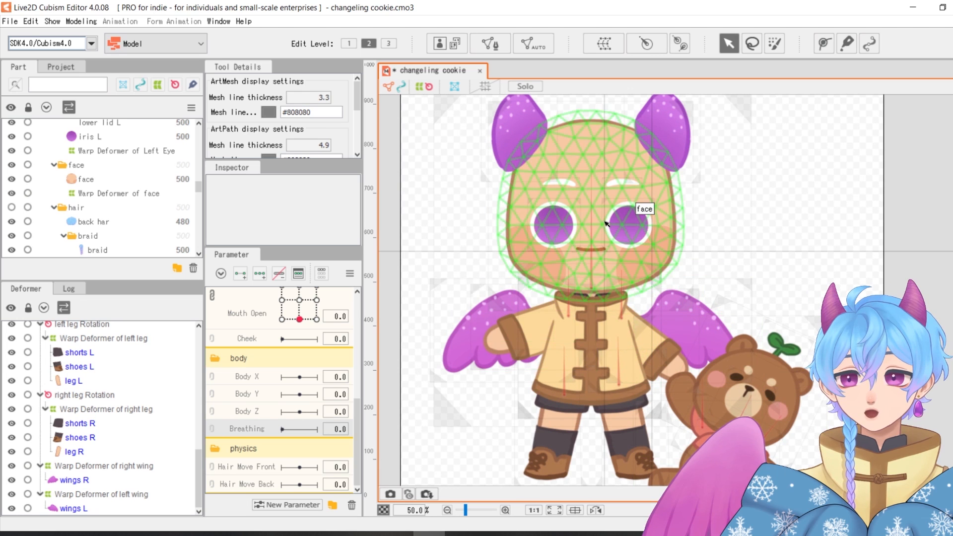
click(574, 311)
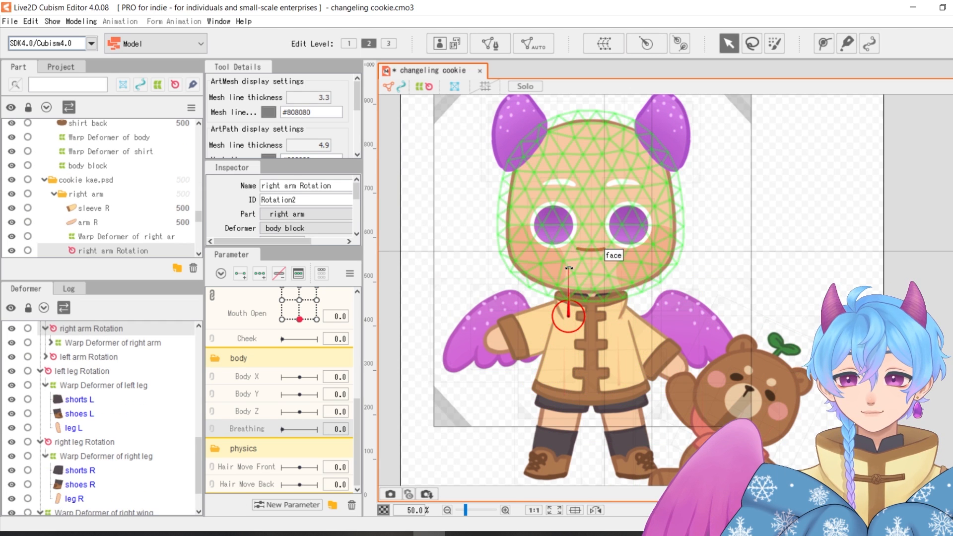
drag(568, 270, 568, 306)
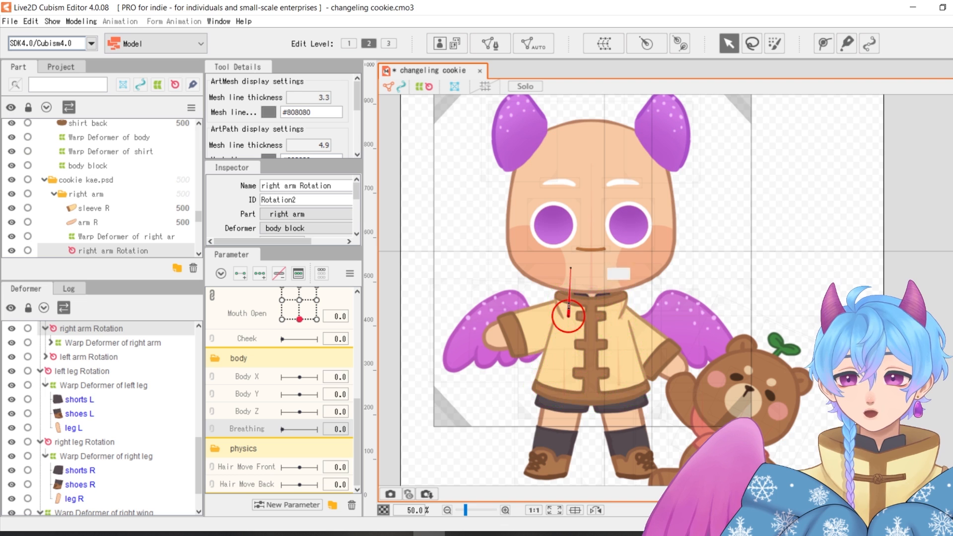
drag(569, 273, 556, 272)
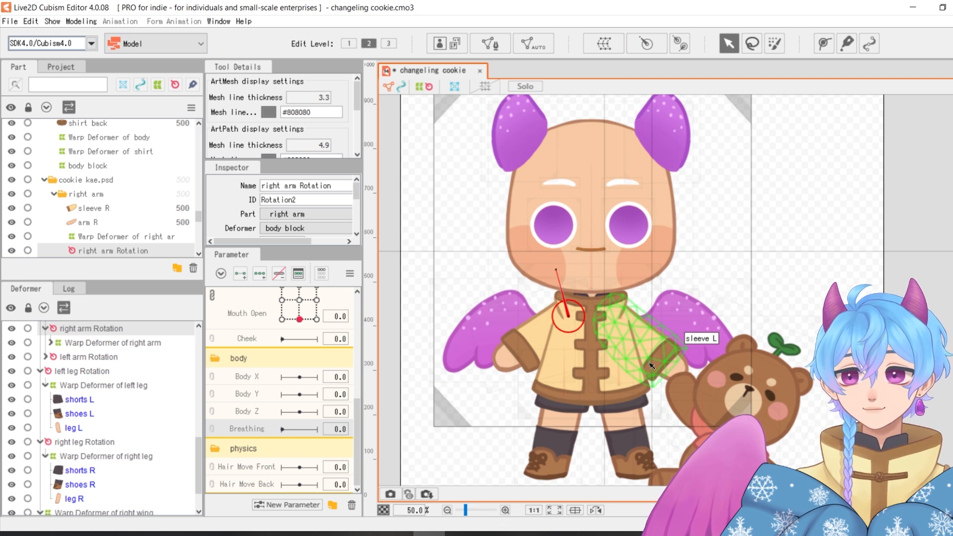
- Select the left arm Rotation deformer and rotate the left arm slightly counterclockwise
click(652, 366)
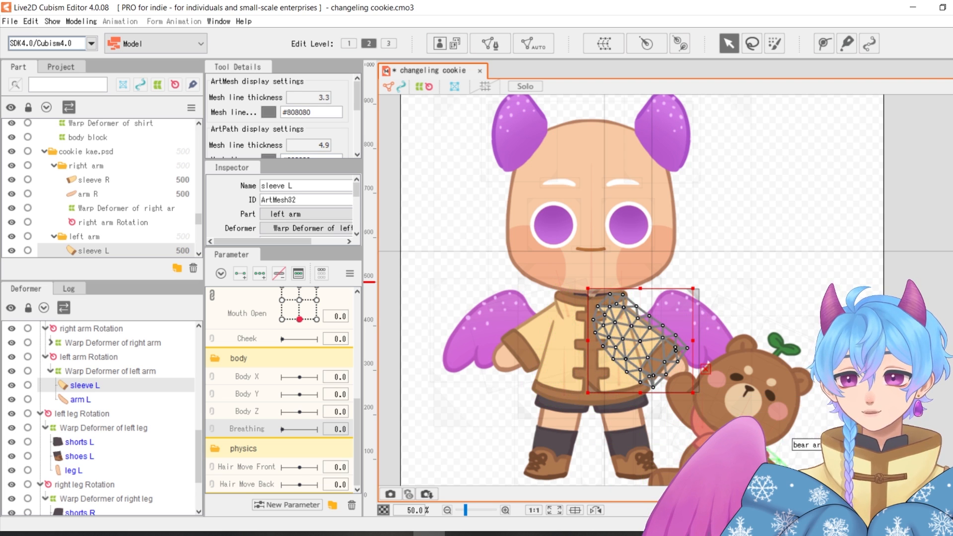
click(724, 249)
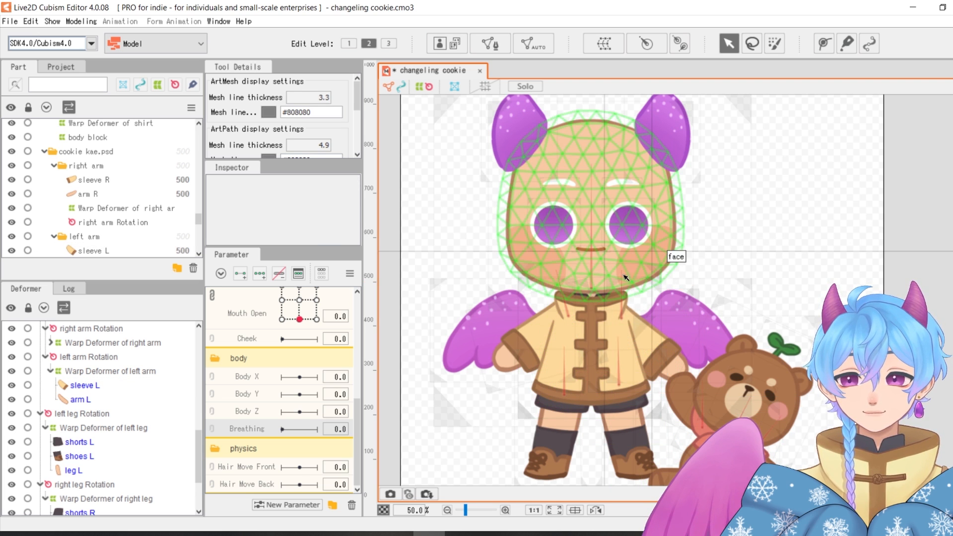
click(620, 304)
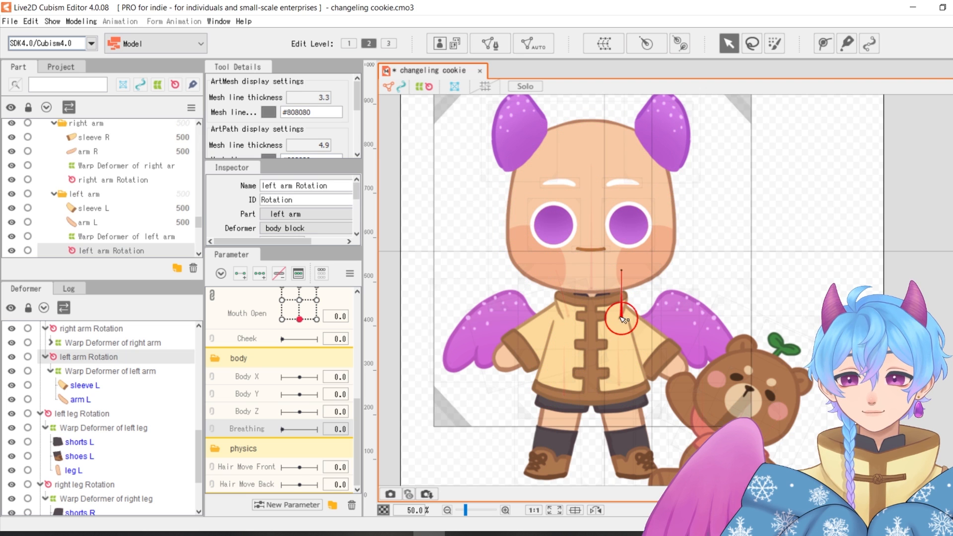
drag(624, 270, 613, 293)
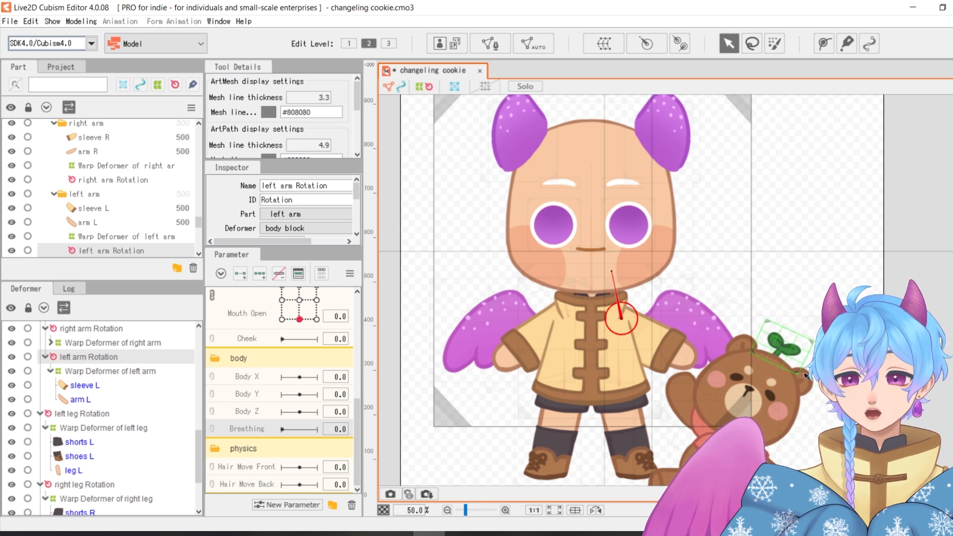
- Try out the mouth shapes with the upper lip selected, ending with Mouth Form and Mouth Open both at 1.0
scroll(674, 321, down, 3)
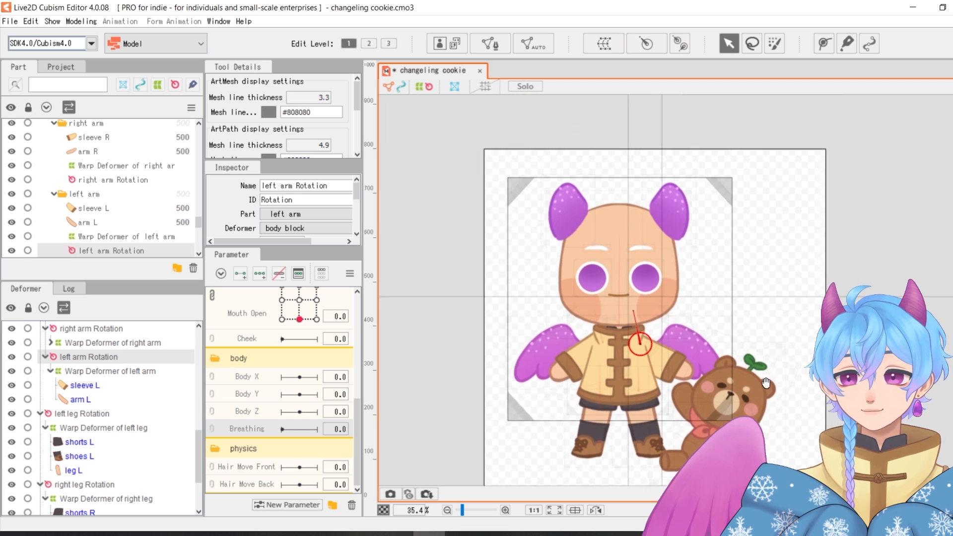
scroll(616, 311, up, 4)
click(616, 310)
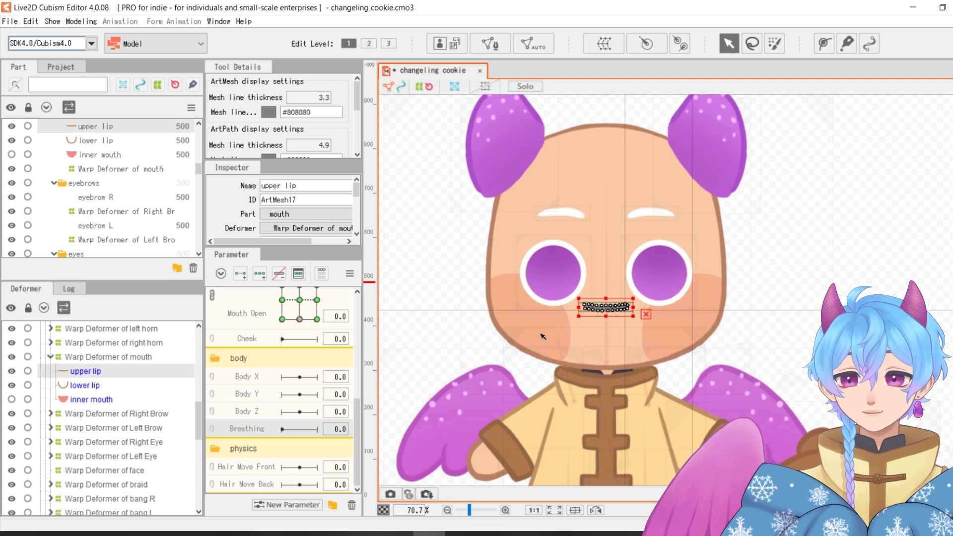
scroll(303, 318, up, 3)
click(303, 404)
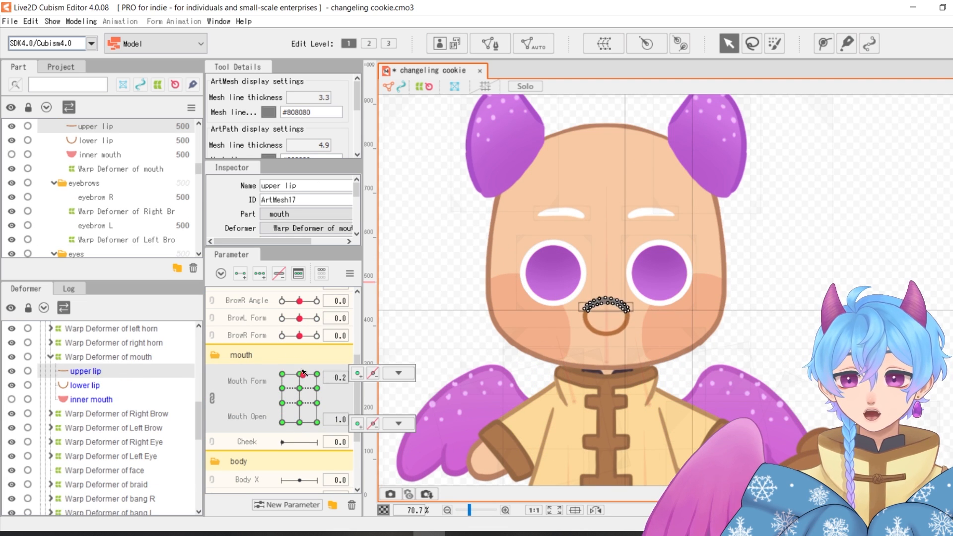
drag(302, 372, 308, 378)
drag(286, 383, 350, 372)
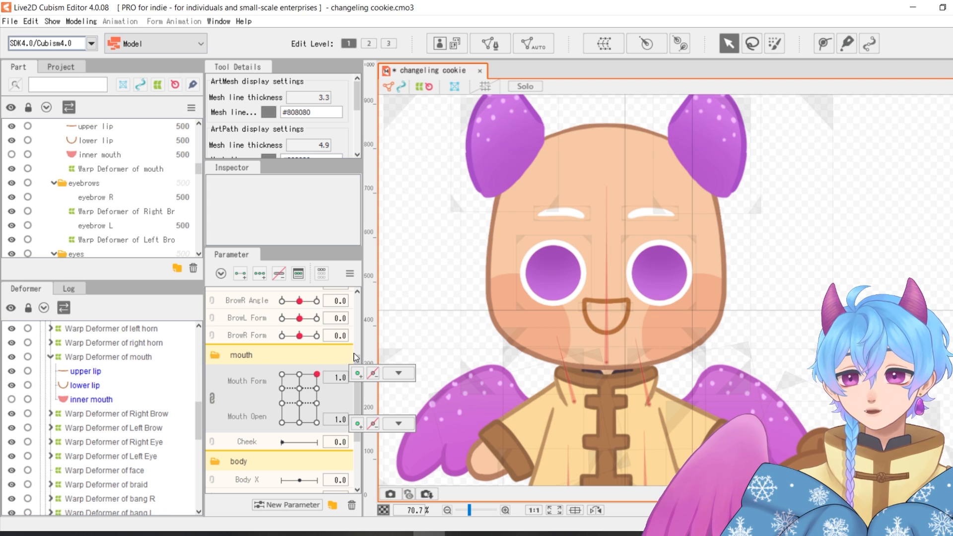
- Make the face mesh a child of Warp Deformer of face in the deformer hierarchy
click(717, 241)
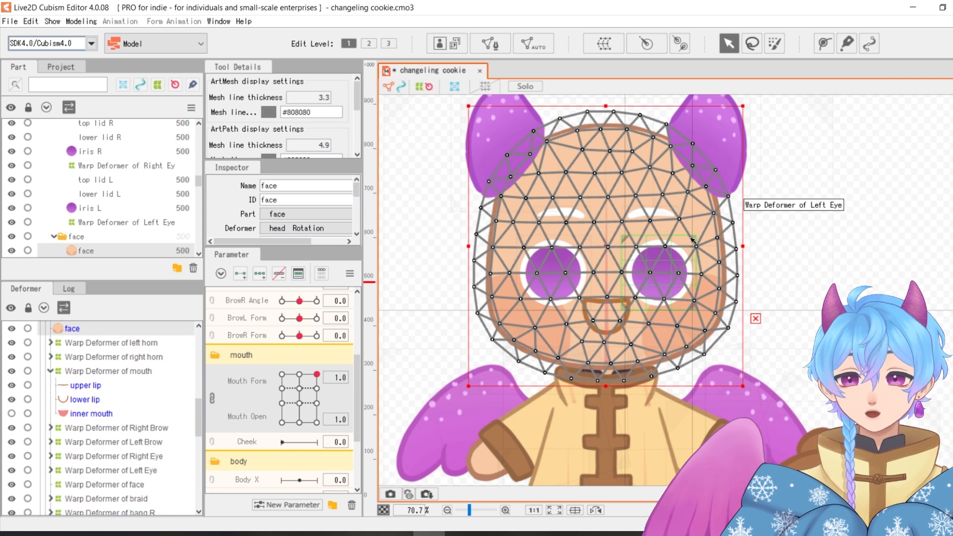
scroll(72, 410, up, 3)
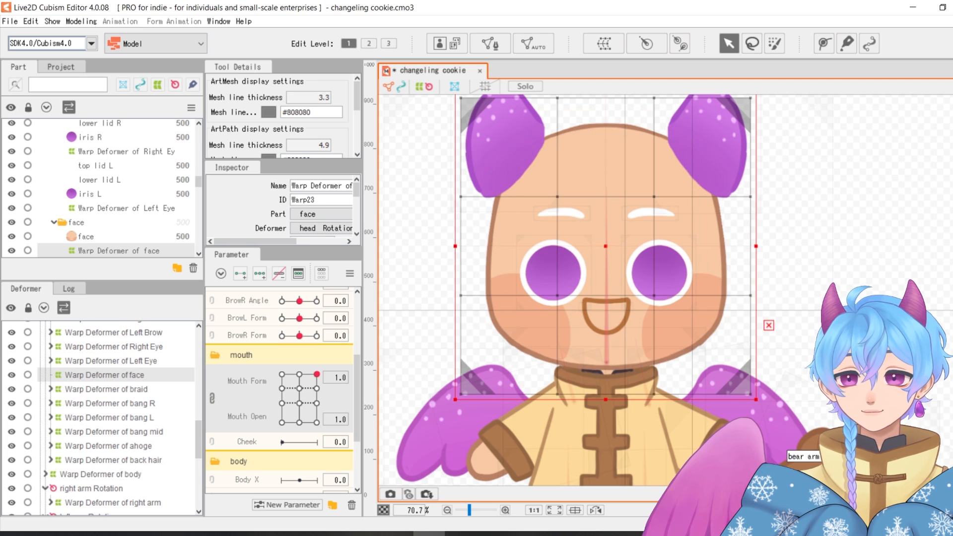
scroll(147, 387, up, 4)
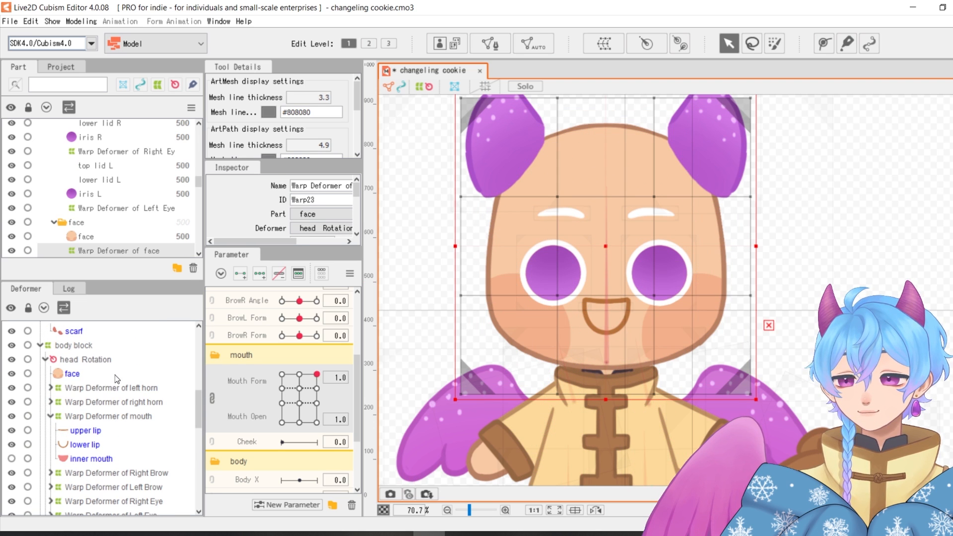
drag(98, 376, 106, 479)
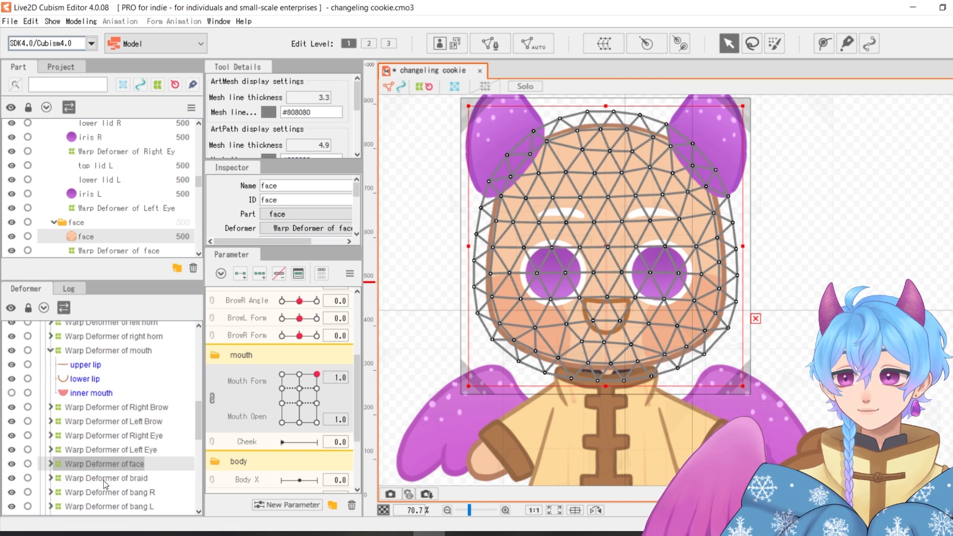
click(52, 463)
scroll(120, 468, up, 3)
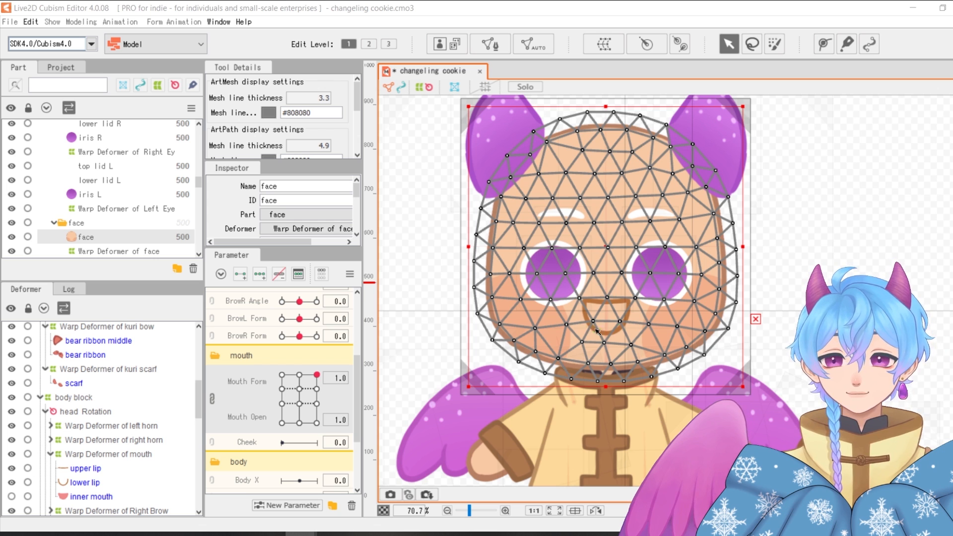
- Lock the face mesh and select Warp Deformer of face
click(842, 260)
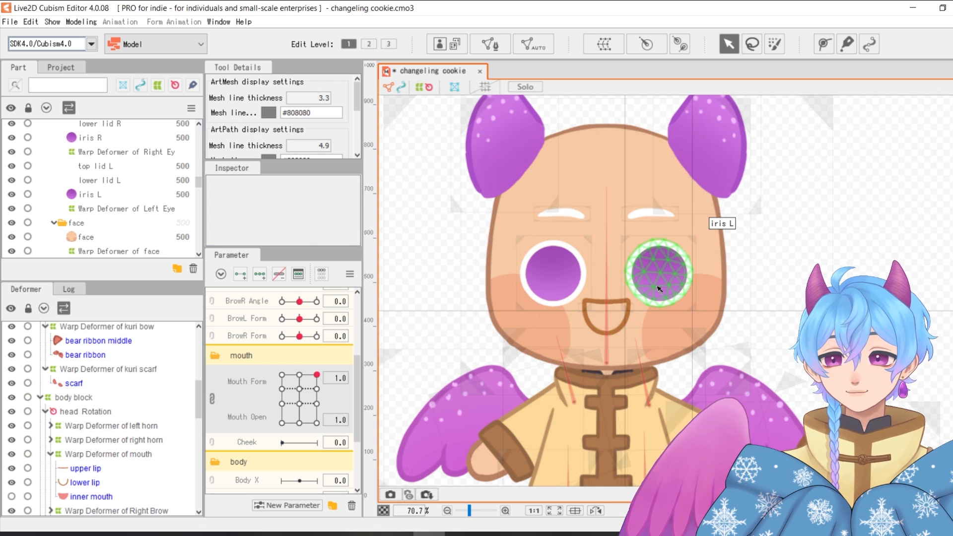
click(624, 296)
click(650, 214)
click(633, 330)
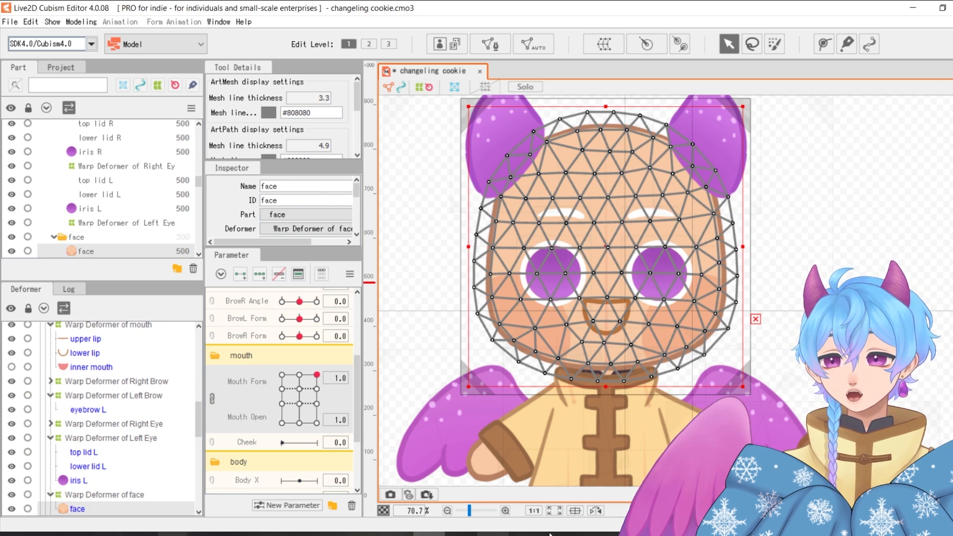
scroll(43, 491, down, 1)
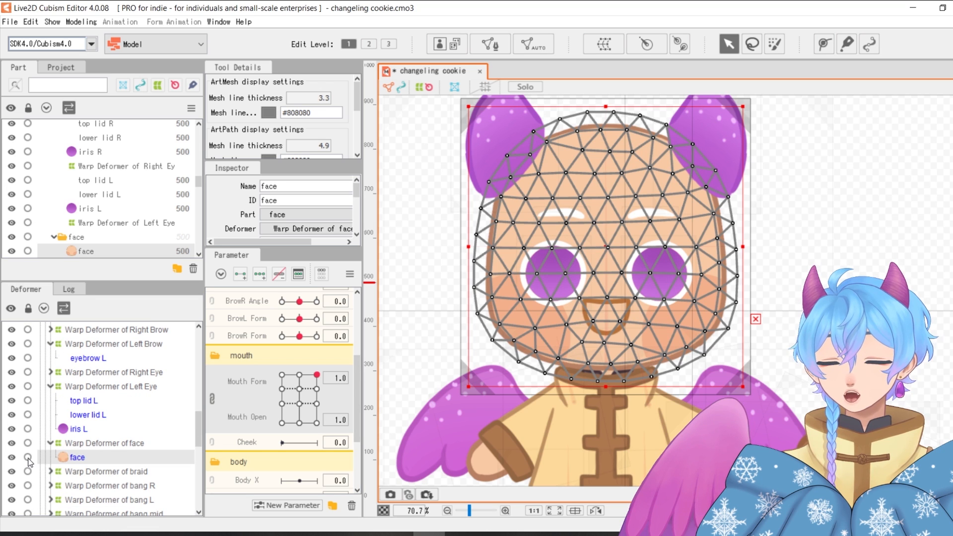
click(28, 458)
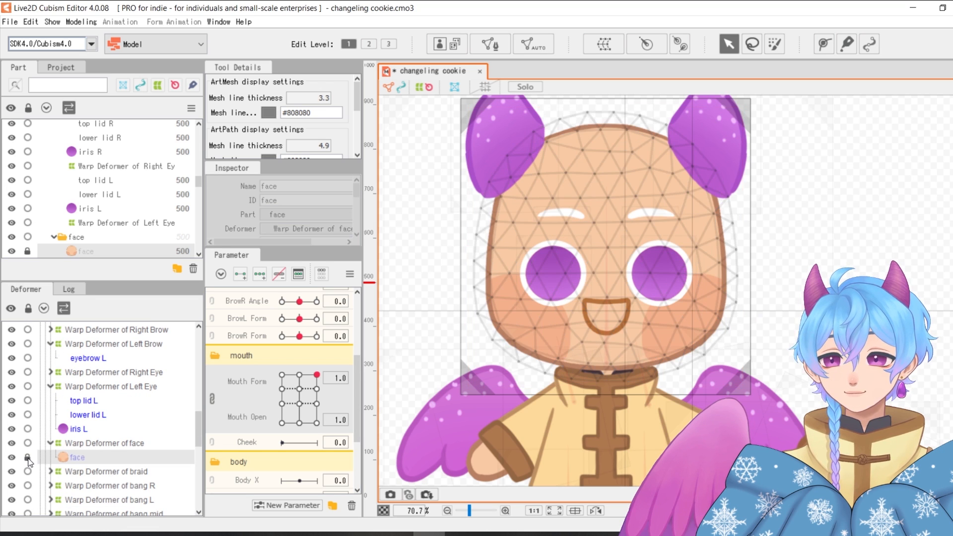
click(91, 442)
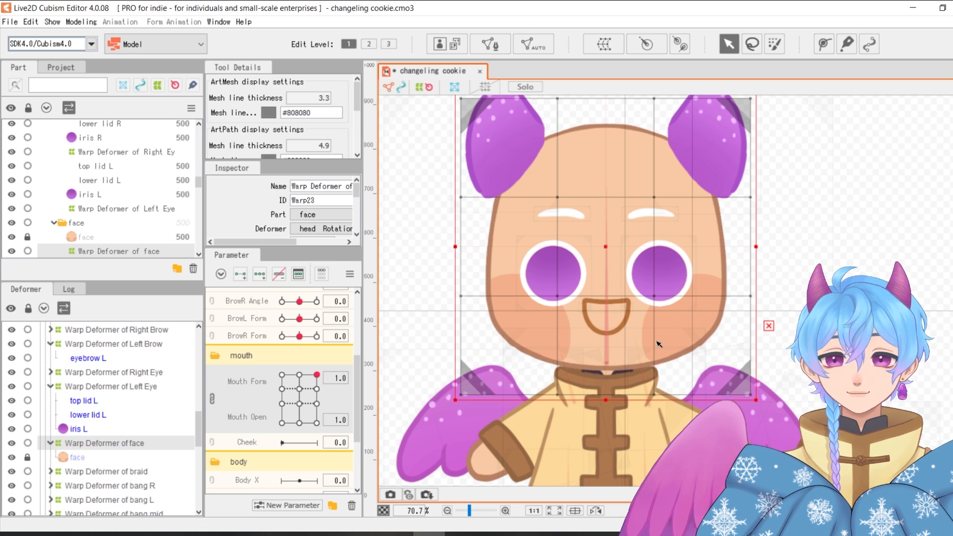
scroll(799, 315, down, 2)
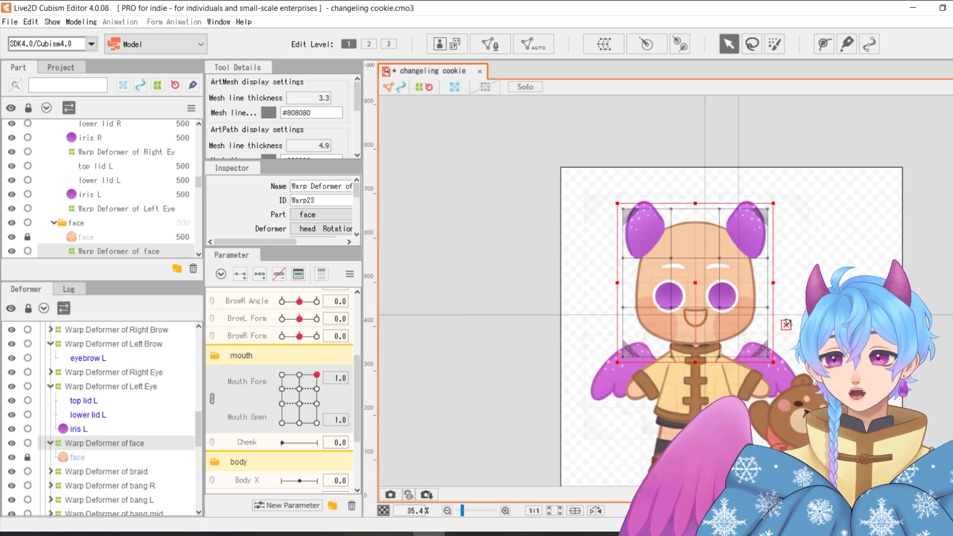
scroll(791, 320, up, 1)
scroll(798, 304, up, 1)
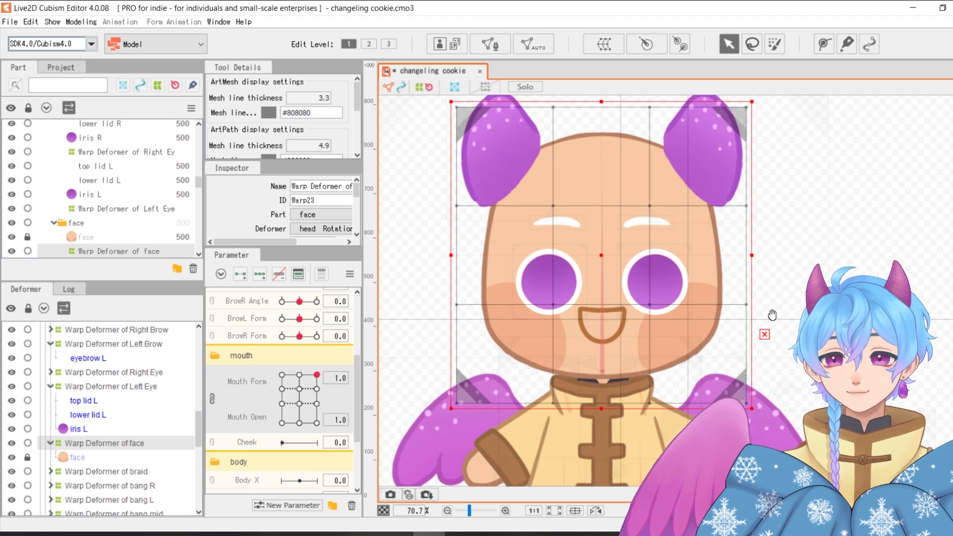
drag(772, 315, 755, 347)
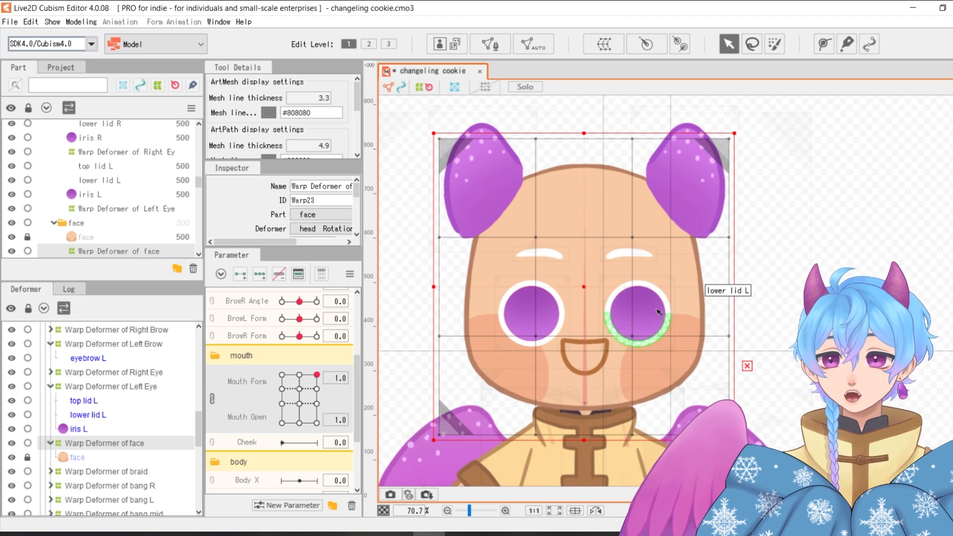
scroll(658, 312, down, 1)
drag(732, 305, 677, 278)
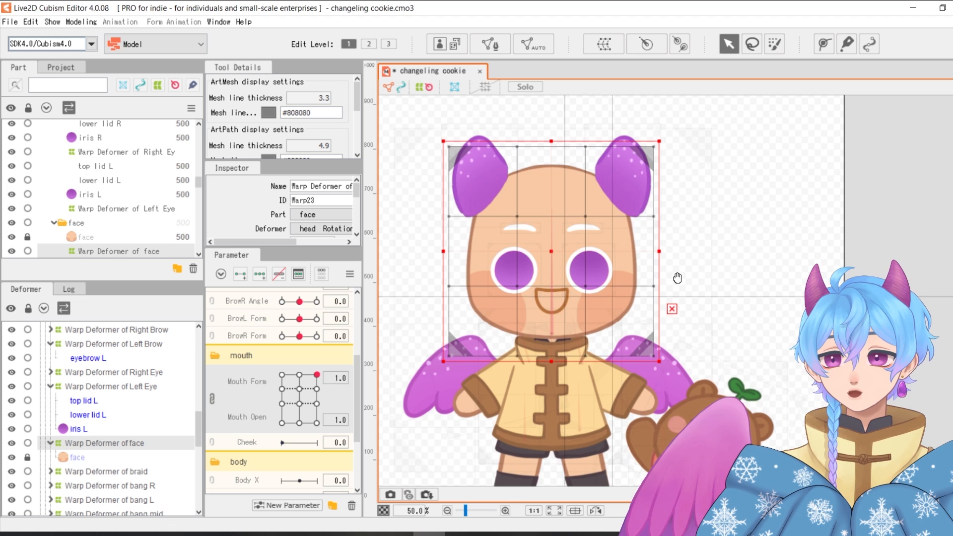
scroll(699, 250, up, 1)
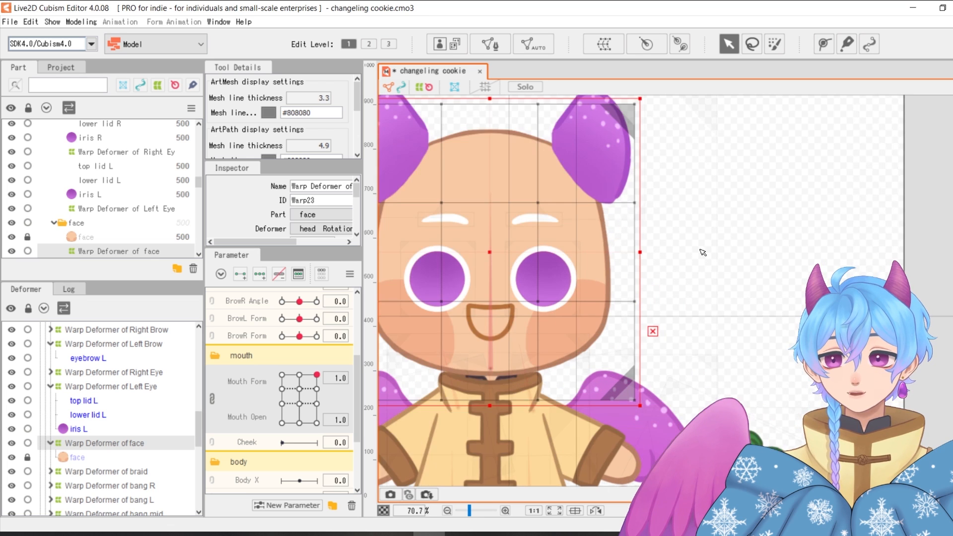
scroll(656, 290, down, 1)
scroll(102, 450, down, 4)
scroll(107, 446, up, 4)
scroll(106, 446, up, 5)
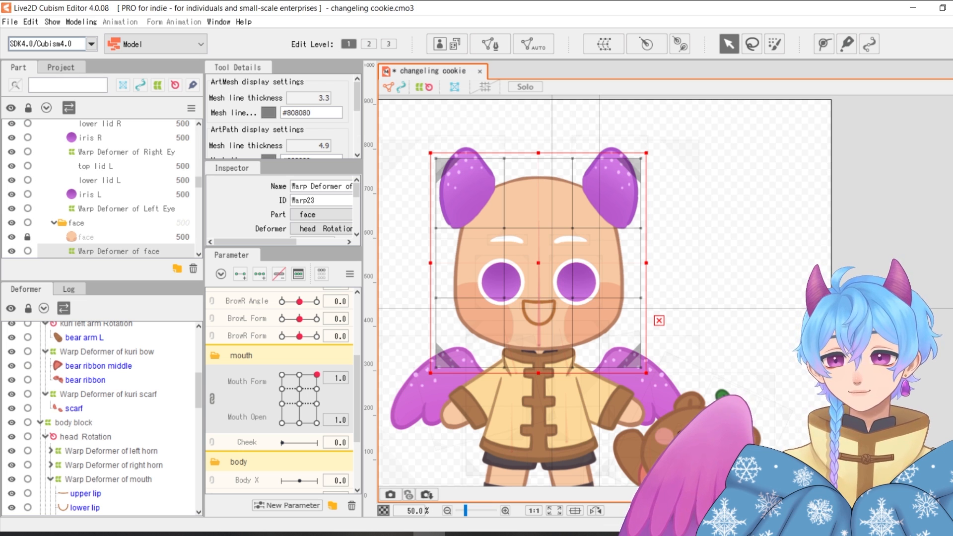
- Clear the selection, check which objects overlap on the forehead, and look through the deformer hierarchy around Warp Deformer of face
click(700, 194)
drag(721, 251, 816, 281)
scroll(711, 333, up, 2)
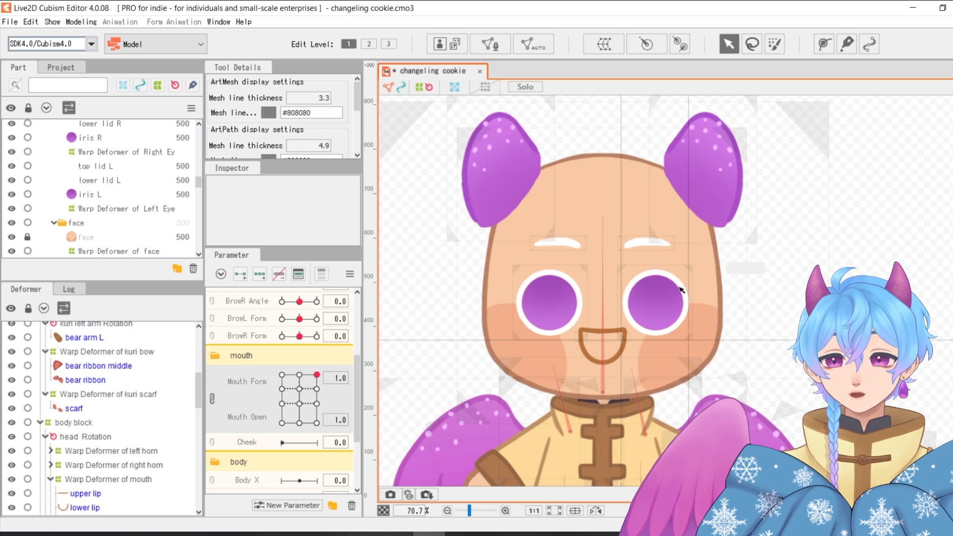
click(647, 244)
click(702, 277)
right_click(621, 182)
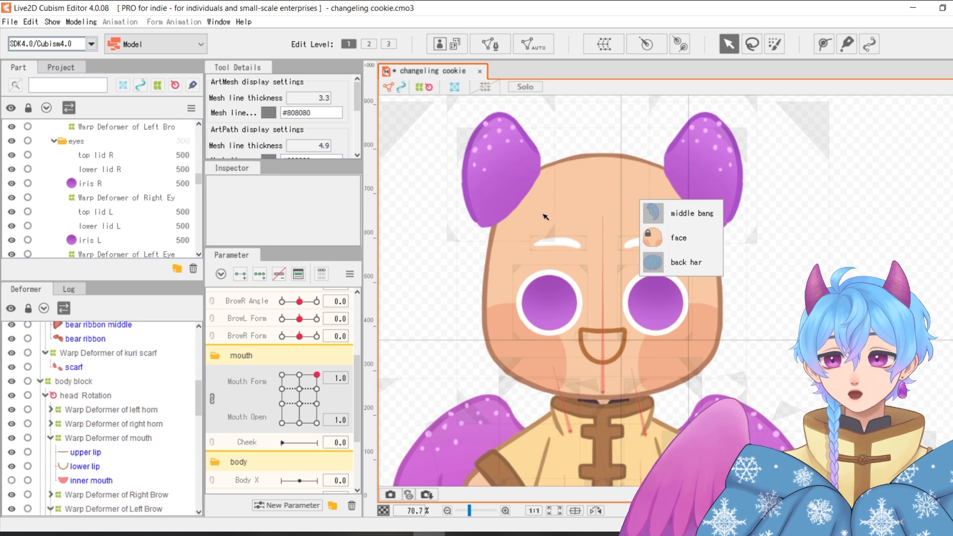
scroll(119, 394, down, 5)
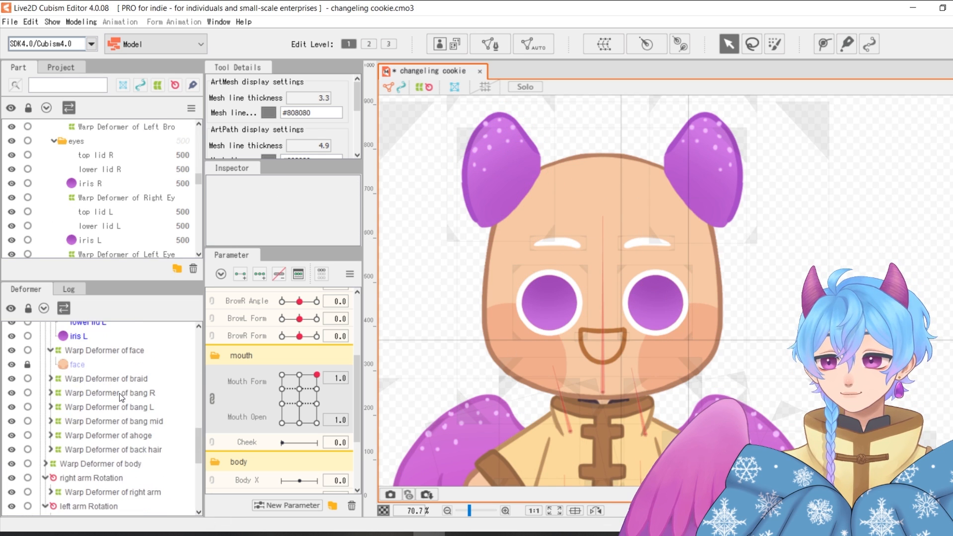
- Undo the recent mouth parameter and face deformer changes
key(ctrl+z)
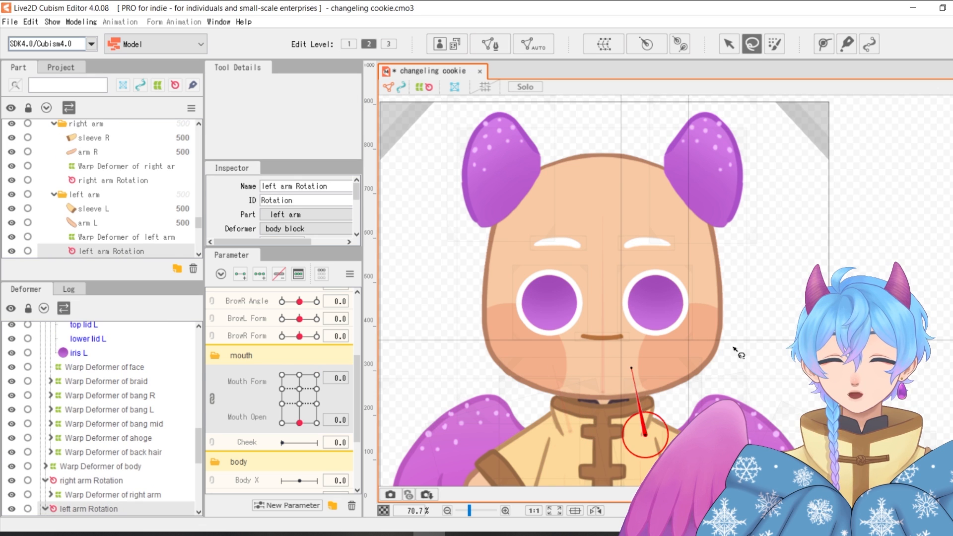
key(ctrl+z)
key(ctrl+z)
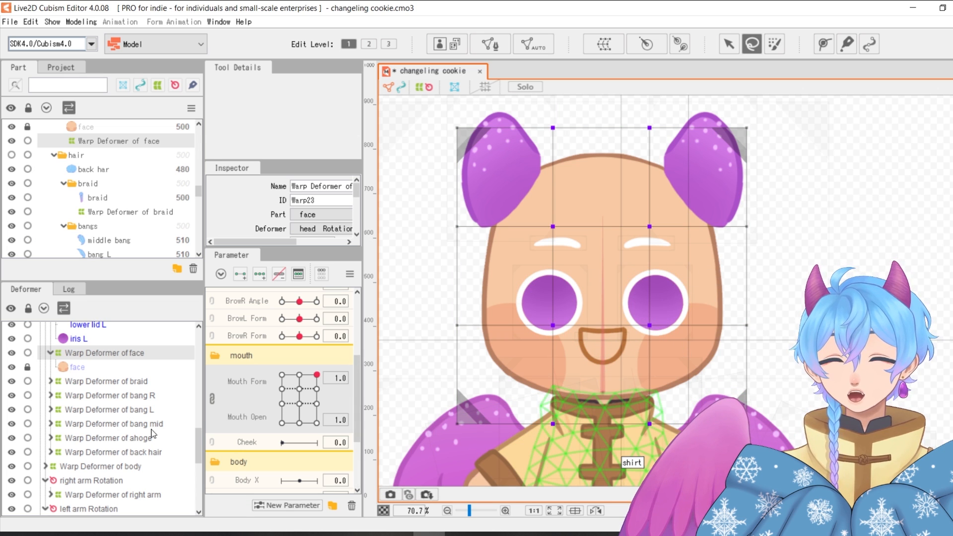
- Collapse the eye, brows, mouth, body and physics parameter groups, leaving only the head group expanded
scroll(328, 362, up, 3)
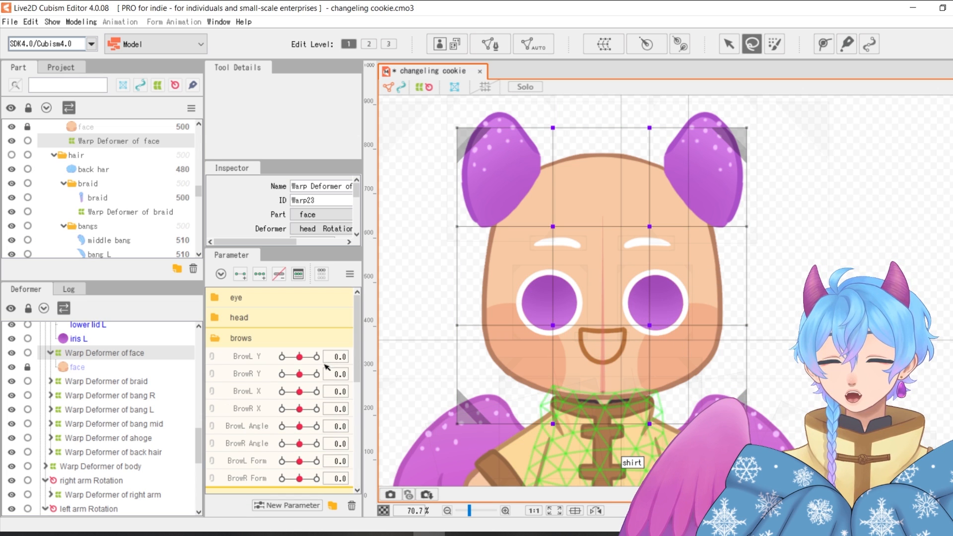
click(214, 319)
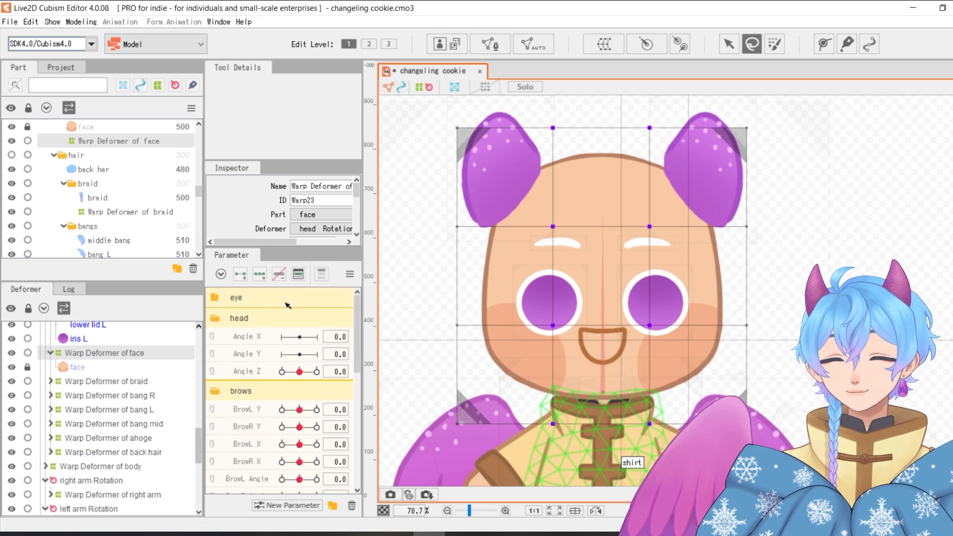
click(217, 298)
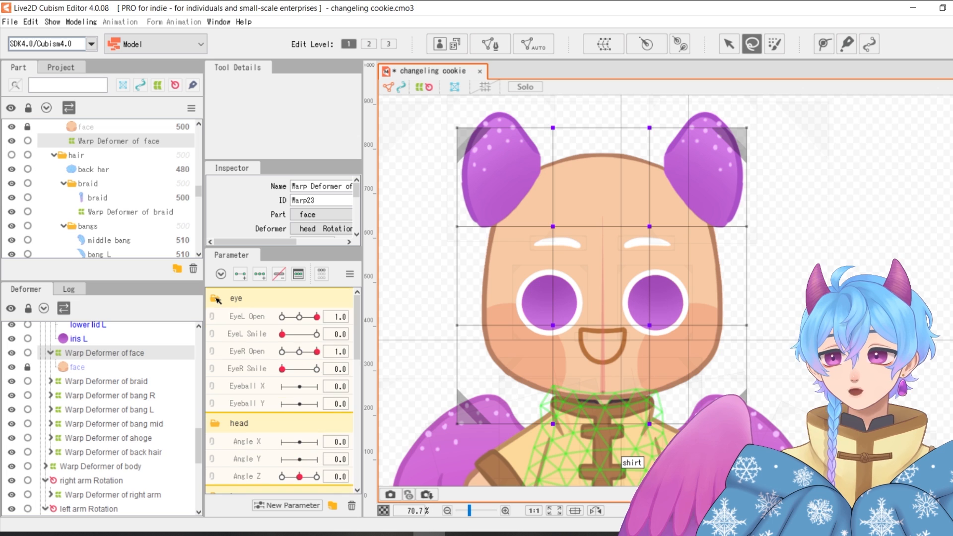
click(217, 299)
double_click(217, 300)
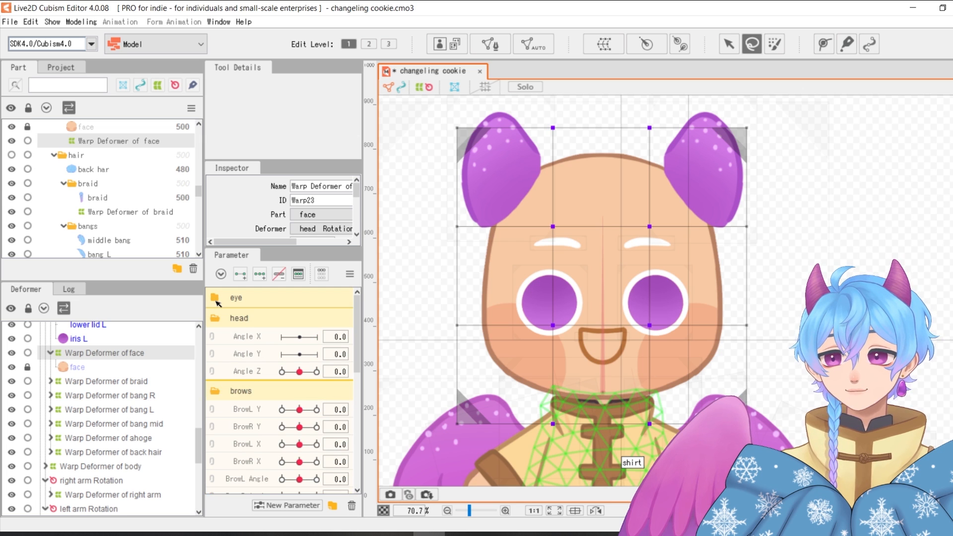
click(217, 300)
click(217, 300)
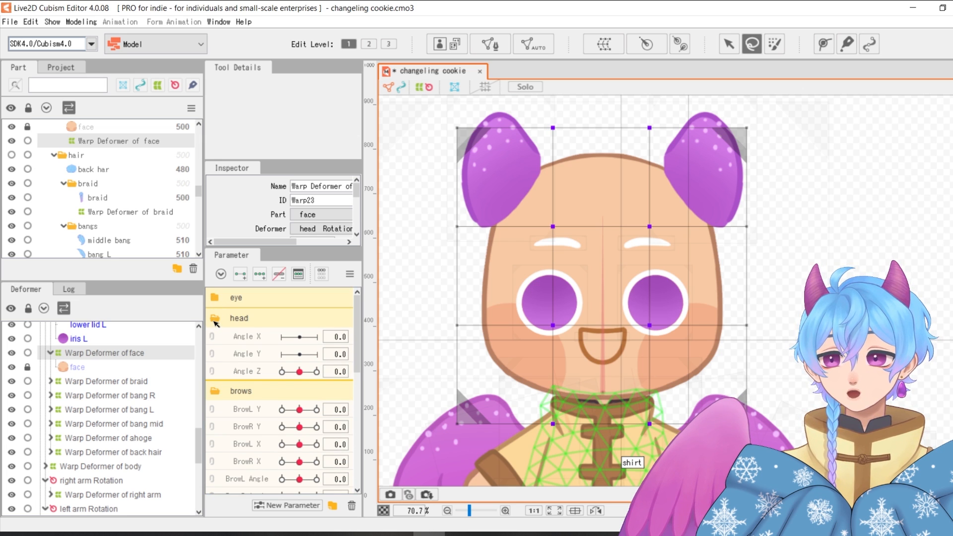
click(217, 320)
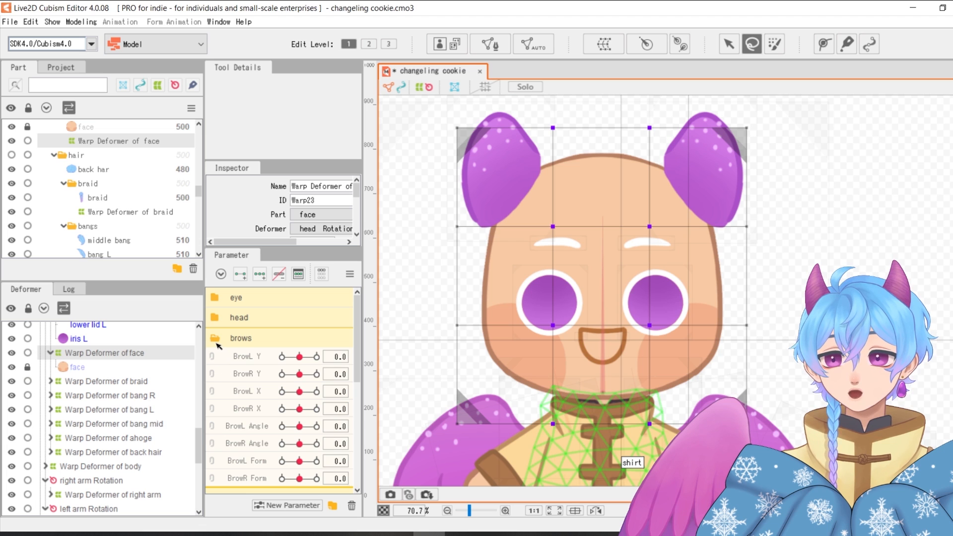
click(215, 339)
click(216, 359)
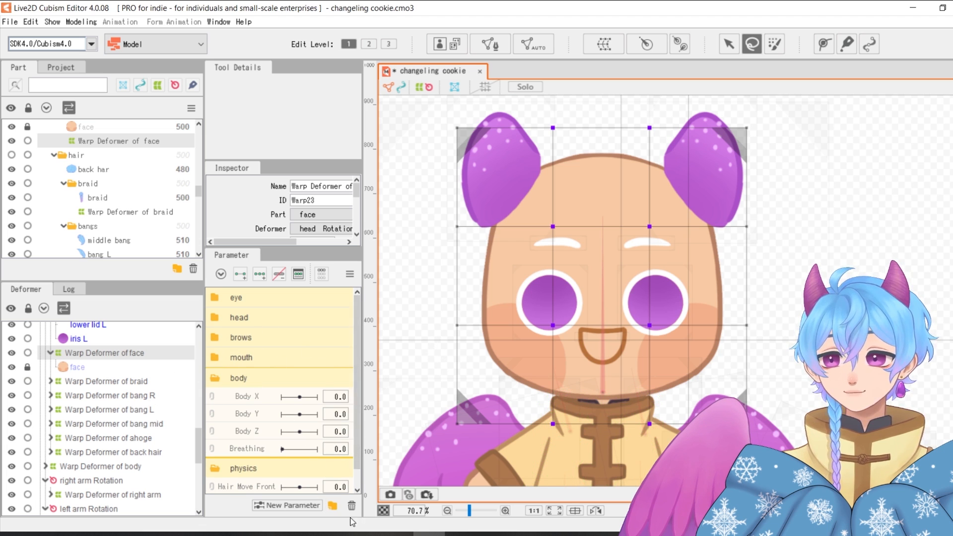
click(236, 382)
click(238, 317)
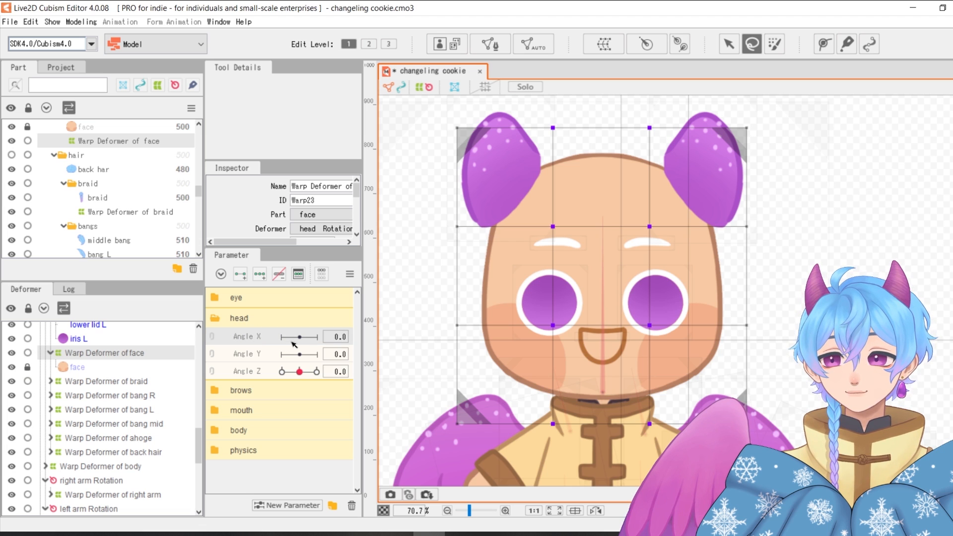
- Add three keyforms to Angle X for Warp Deformer of face and set Angle X to -30.0
drag(293, 342, 295, 341)
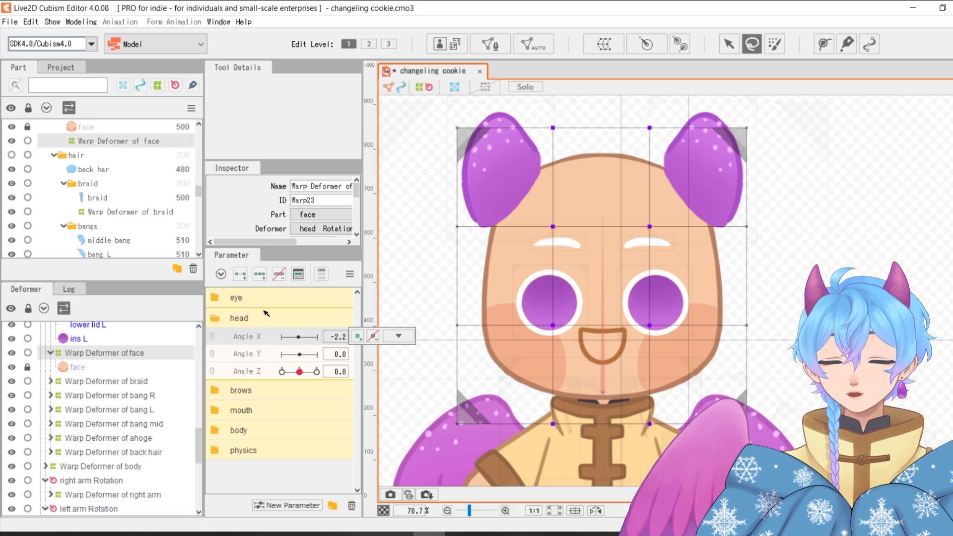
click(261, 276)
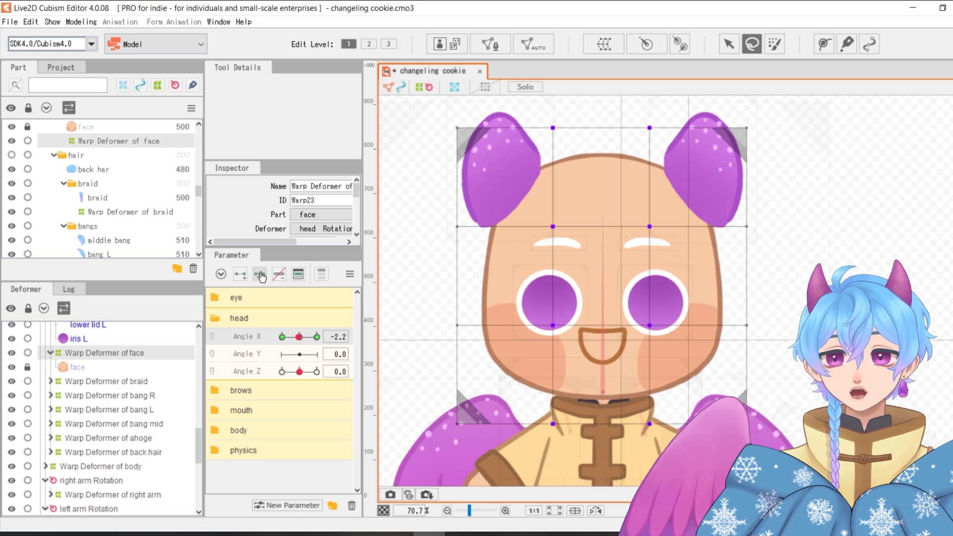
click(303, 339)
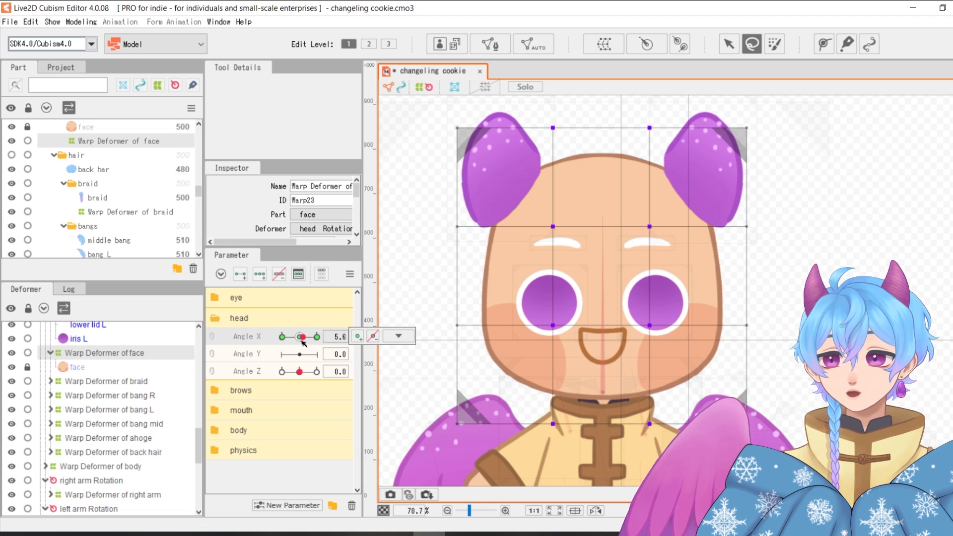
drag(291, 340, 276, 341)
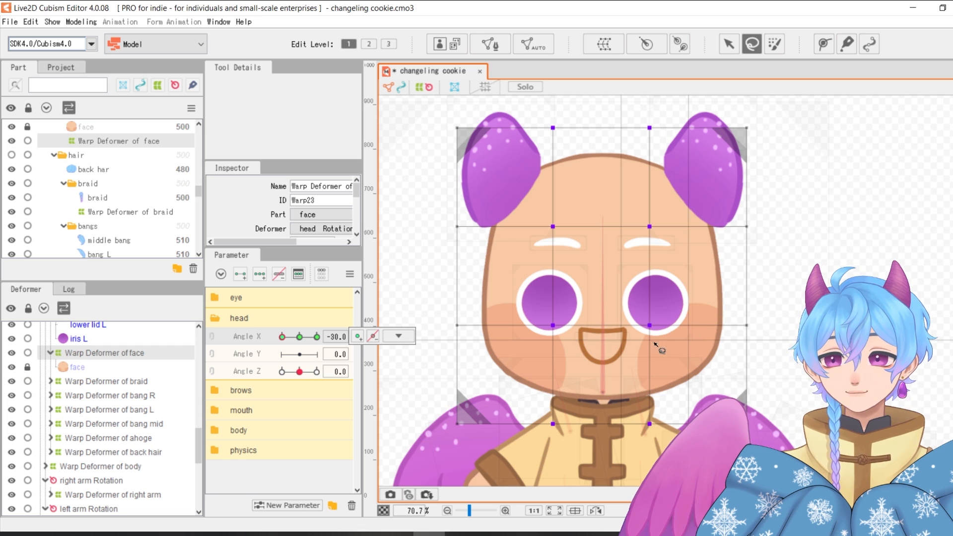
- Reselect Warp Deformer of face and shift its two inner columns of control points left for the Angle X -30.0 pose
click(638, 340)
click(565, 212)
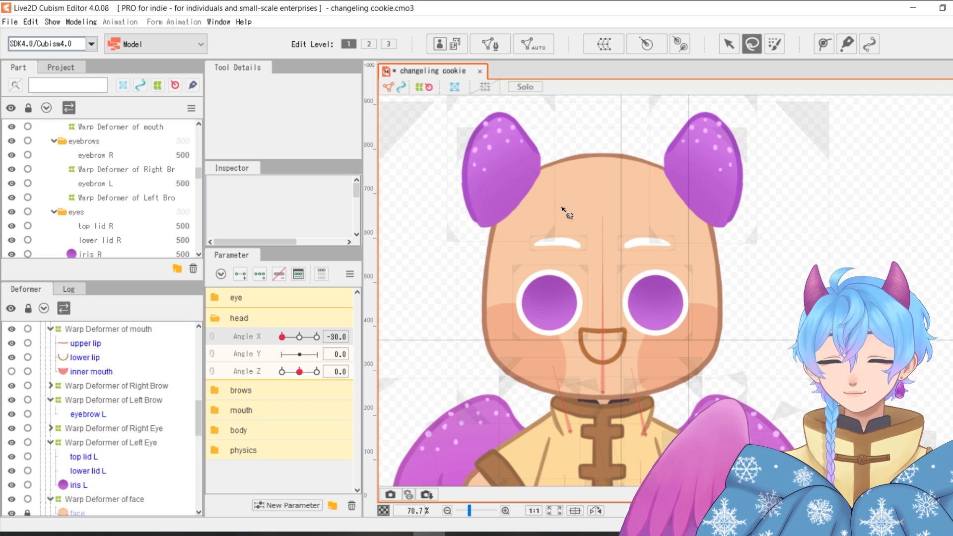
click(92, 500)
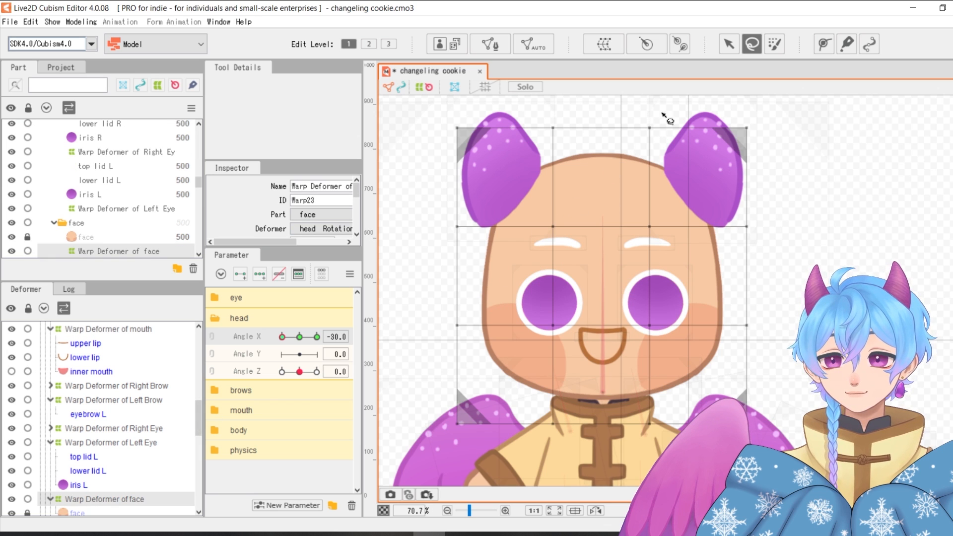
mouse_move(672, 104)
mouse_down()
mouse_move(685, 351)
mouse_move(645, 449)
mouse_move(554, 442)
mouse_move(531, 265)
mouse_move(540, 129)
mouse_move(596, 83)
mouse_move(640, 100)
mouse_up()
key(Left)
key(Left)
key(Left)
key(Left)
key(Left)
key(Left)
key(Left)
key(Left)
key(Left)
key(Left)
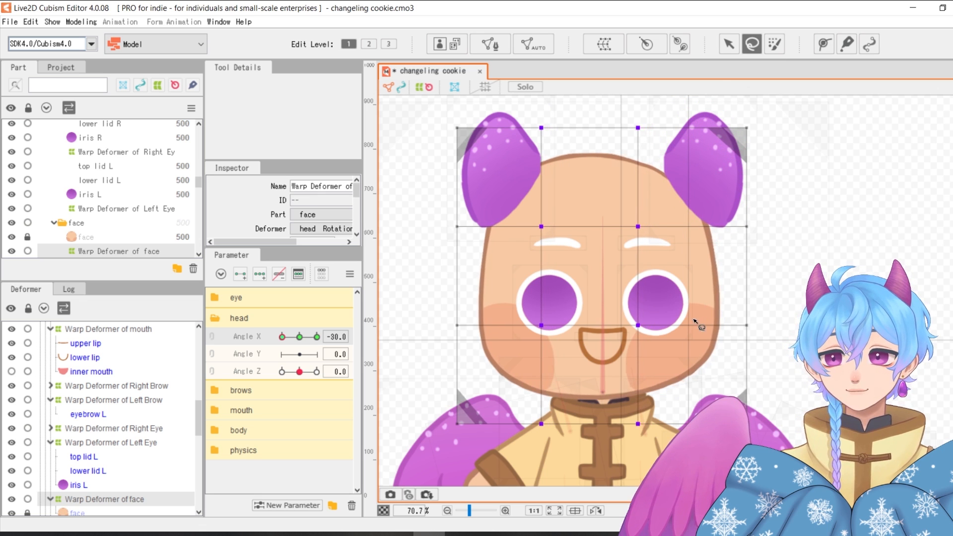
key(Left)
key(Left)
key(Left)
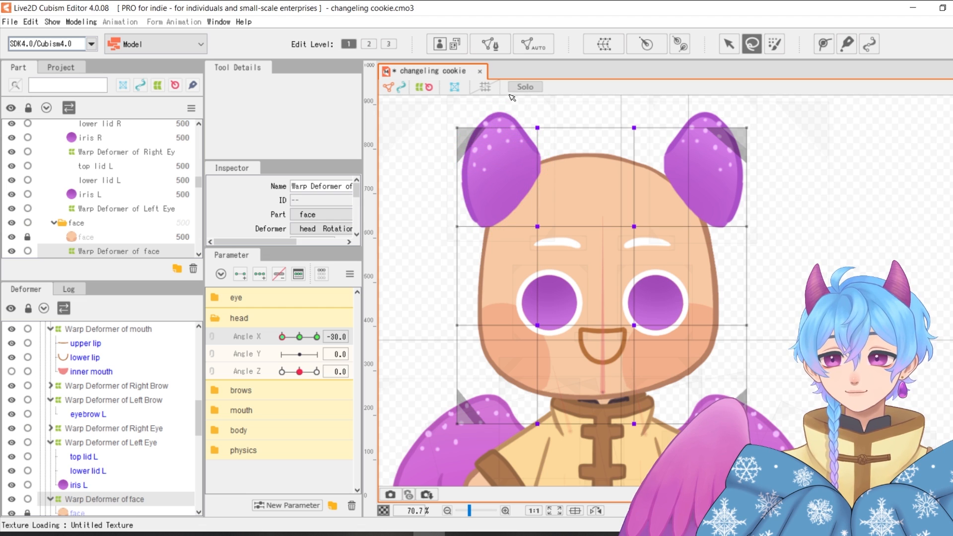
- Select the leftmost column of the face warp's control points and nudge it slightly right, toward the face
mouse_move(473, 107)
mouse_down()
mouse_move(494, 408)
mouse_move(457, 463)
mouse_move(419, 268)
mouse_move(429, 104)
mouse_up()
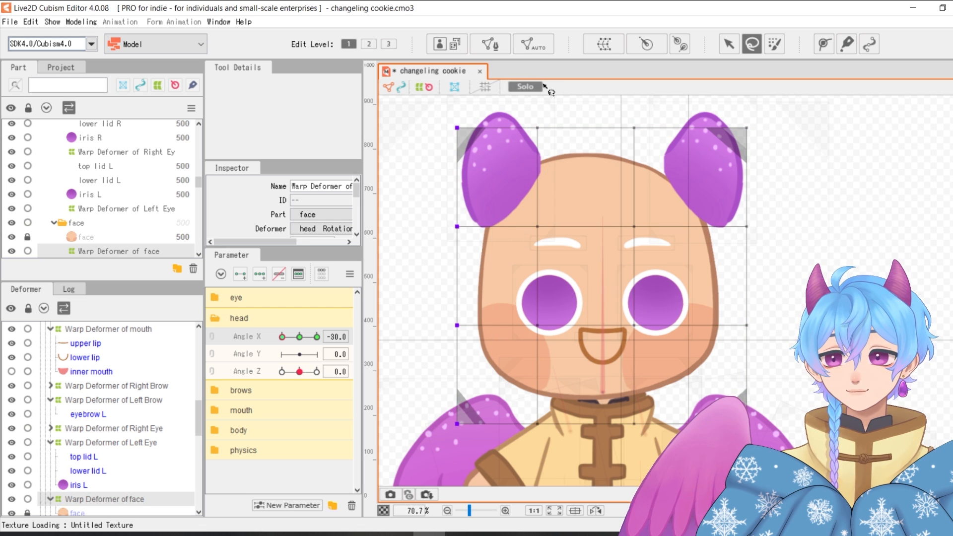
key(Right)
key(Right)
key(Right)
key(Right)
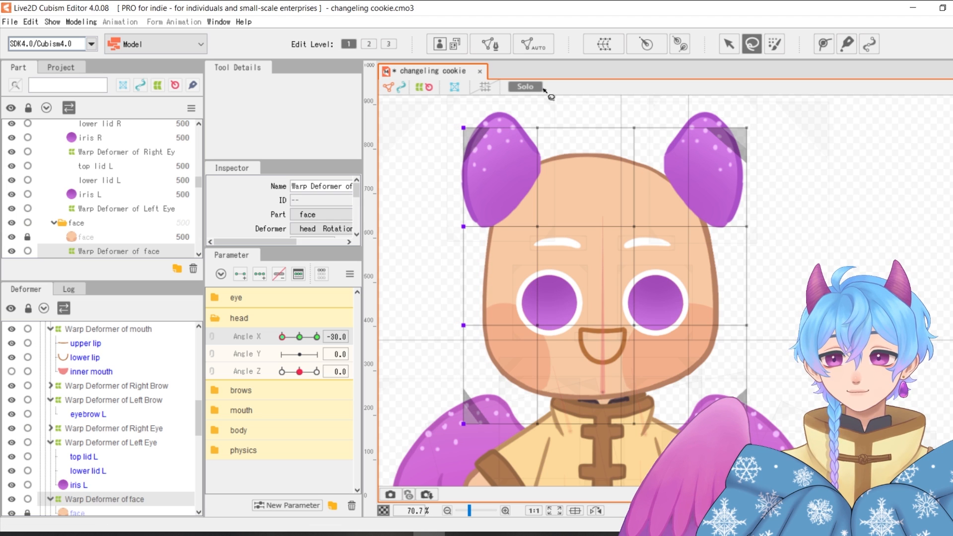
key(Right)
key(Right)
key(Right)
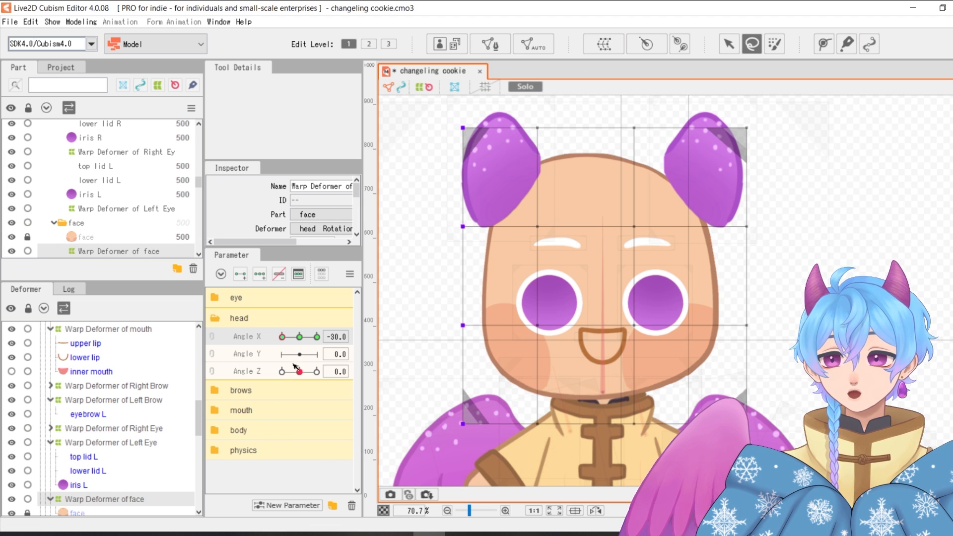
- Compare the face shape across the Angle X range, ending back at -30.0
click(300, 337)
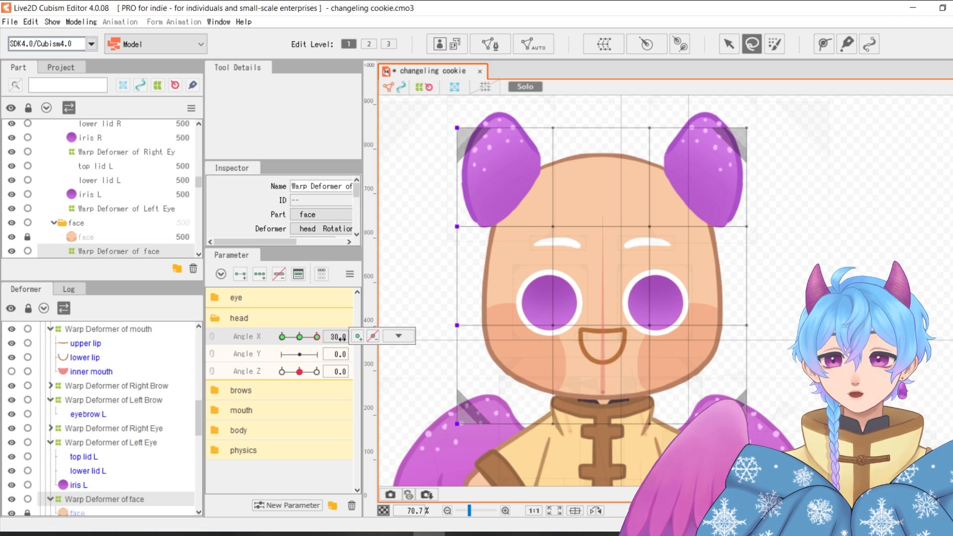
click(281, 337)
mouse_move(277, 335)
mouse_down()
mouse_move(308, 337)
mouse_move(273, 339)
mouse_up()
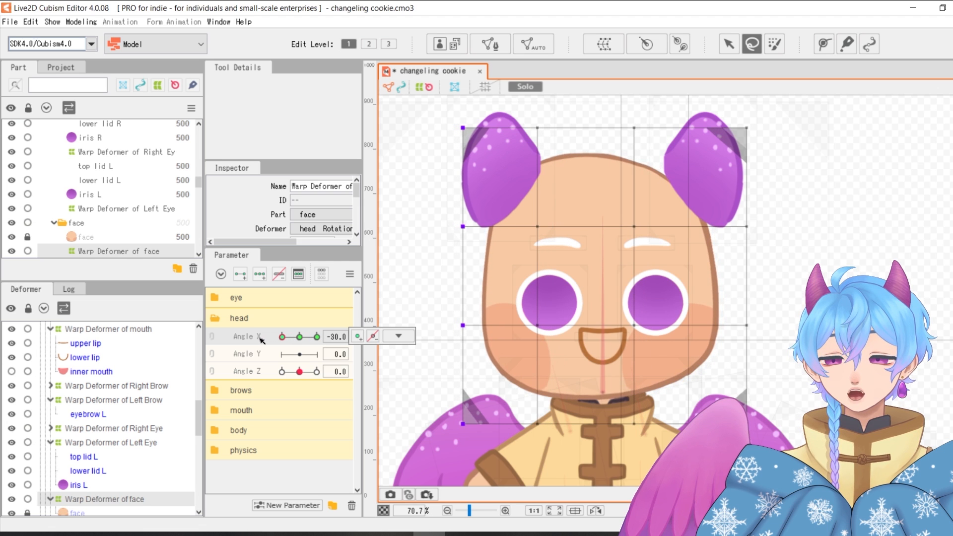
- Nudge the right inner column of the face warp's control points slightly right, clear the selection and list the objects overlapping on the forehead
mouse_move(668, 101)
mouse_down()
mouse_move(680, 358)
mouse_move(657, 443)
mouse_move(616, 403)
mouse_move(592, 143)
mouse_move(613, 102)
mouse_move(663, 97)
mouse_up()
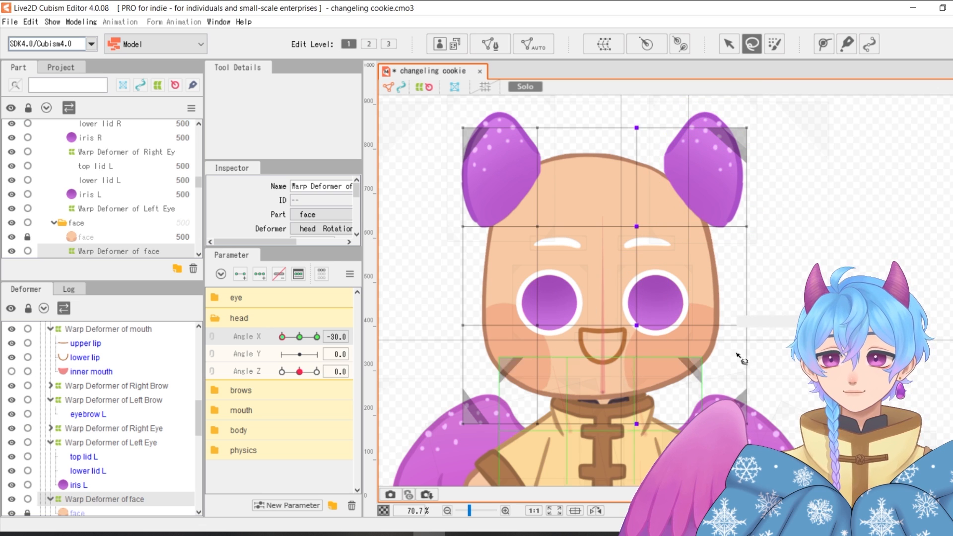
click(689, 310)
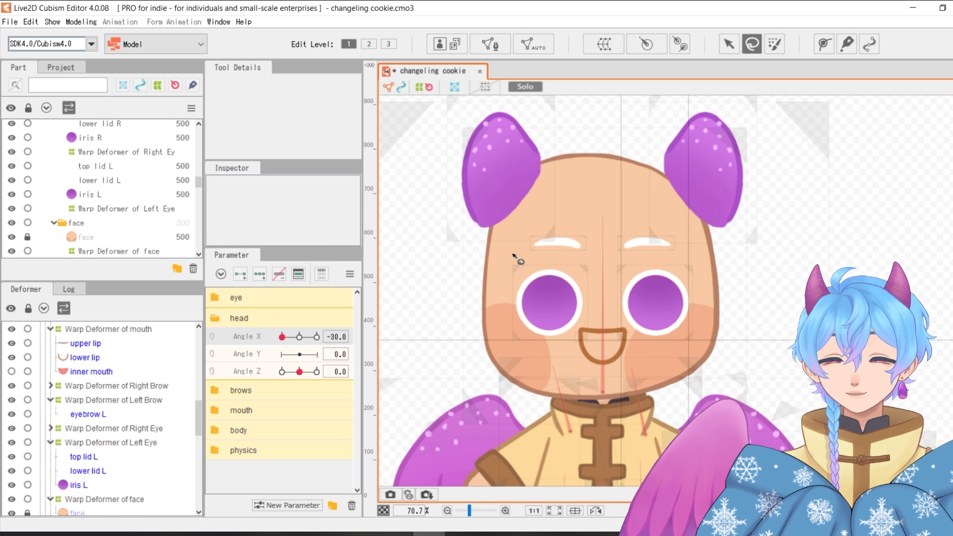
right_click(579, 197)
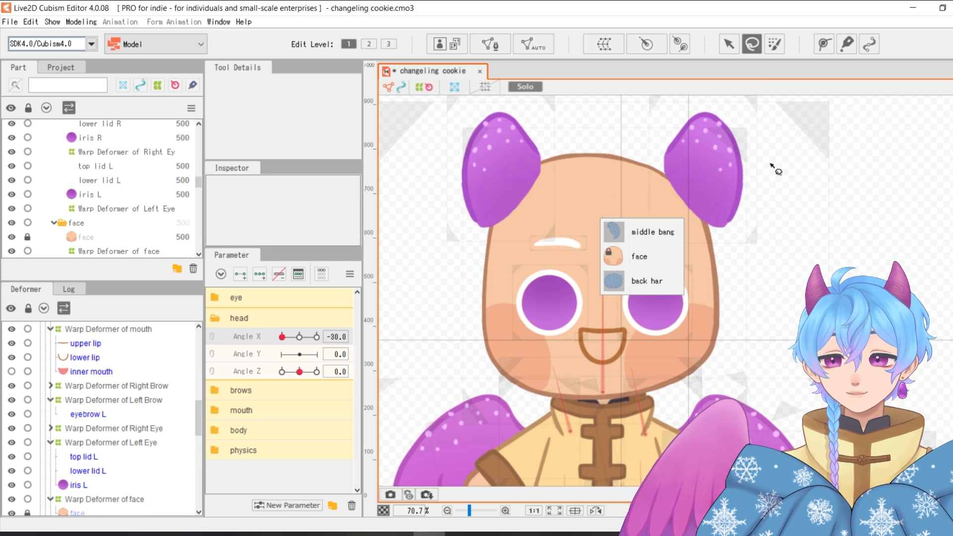
- Select Warp Deformer of face and nudge the upper points of its two inner columns slightly right
right_click(647, 195)
click(110, 500)
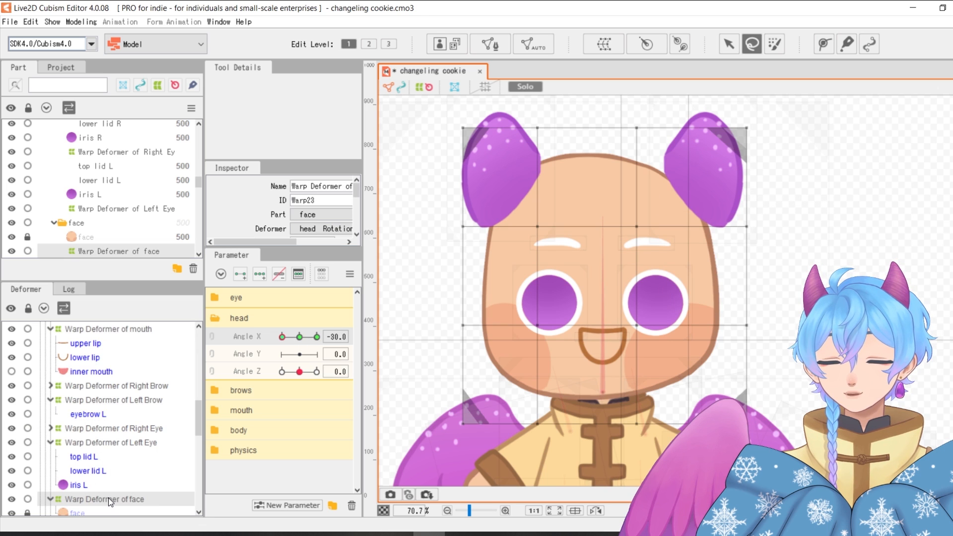
mouse_move(688, 96)
mouse_down()
mouse_move(682, 154)
mouse_move(513, 209)
mouse_move(581, 80)
mouse_up()
key(Right)
key(Right)
key(Right)
key(Right)
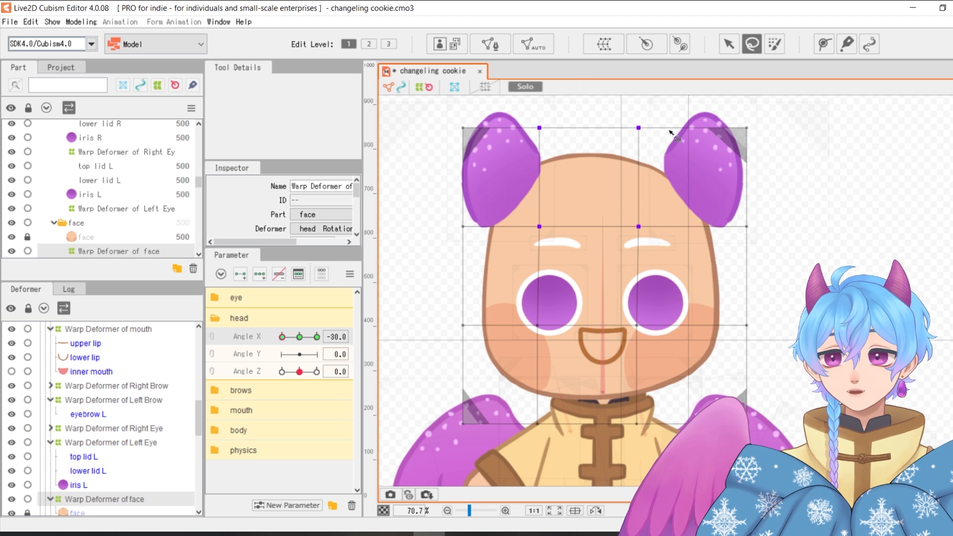
- Shift the face warp's top row of control points right, nudge its right inner column slightly right, and clear the selection
mouse_move(765, 96)
mouse_down()
mouse_move(717, 176)
mouse_move(412, 139)
mouse_move(843, 130)
mouse_up()
key(Right)
key(Right)
key(Right)
key(Right)
key(Right)
key(Right)
key(Right)
key(Right)
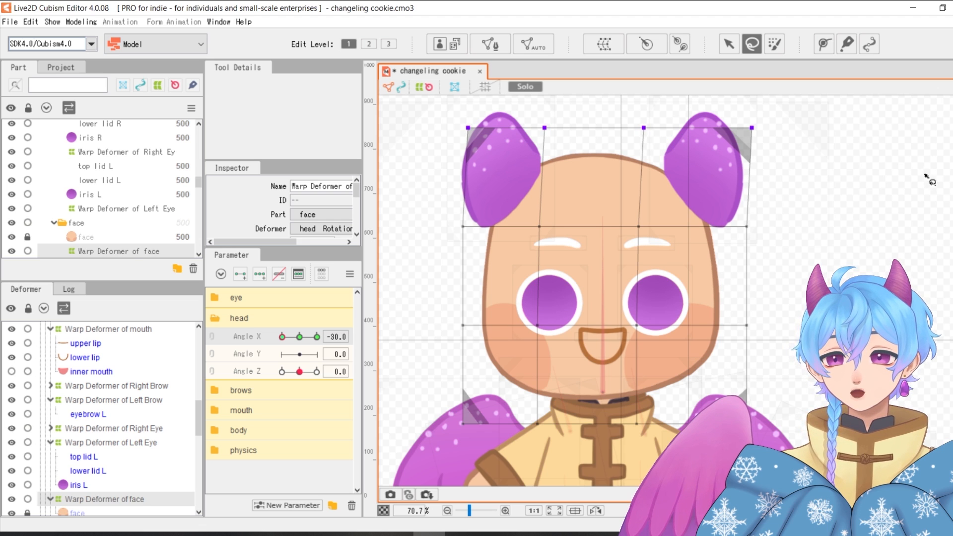
mouse_move(682, 105)
mouse_down()
mouse_move(685, 157)
mouse_move(588, 464)
mouse_move(600, 303)
mouse_move(594, 180)
mouse_move(654, 106)
mouse_move(679, 106)
mouse_up()
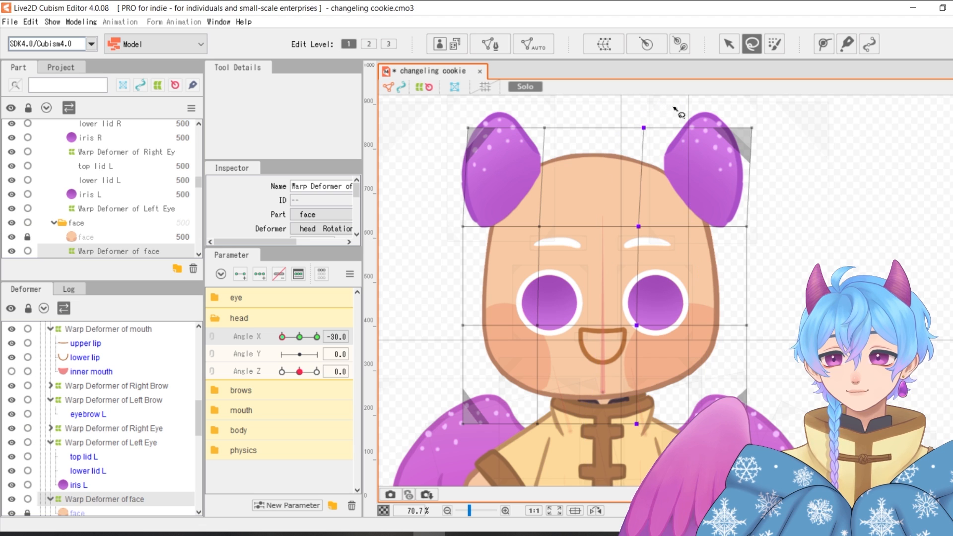
click(804, 236)
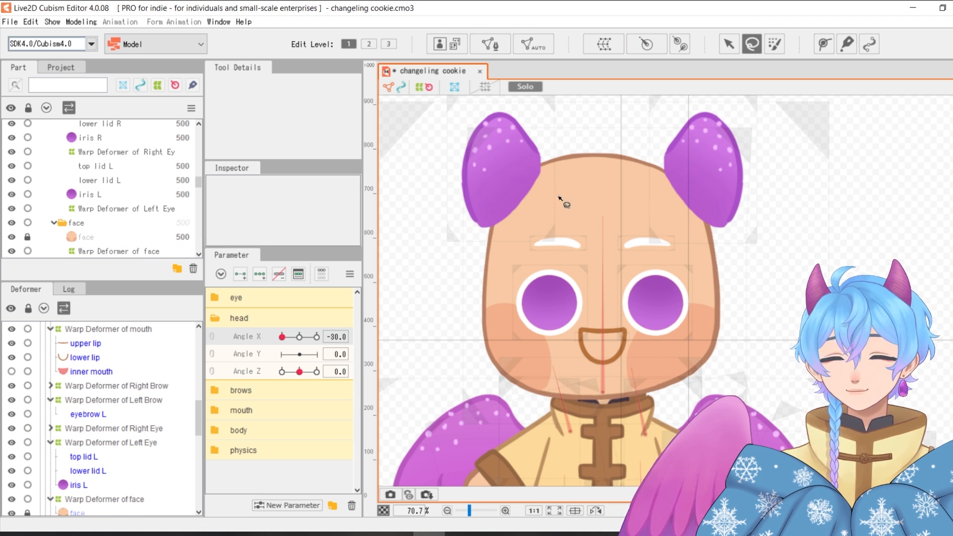
right_click(592, 203)
click(248, 341)
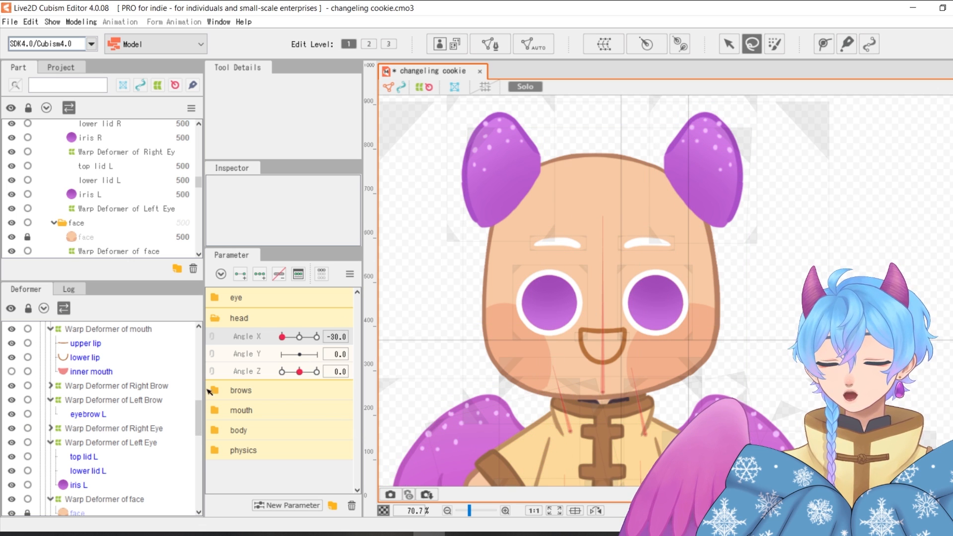
click(114, 428)
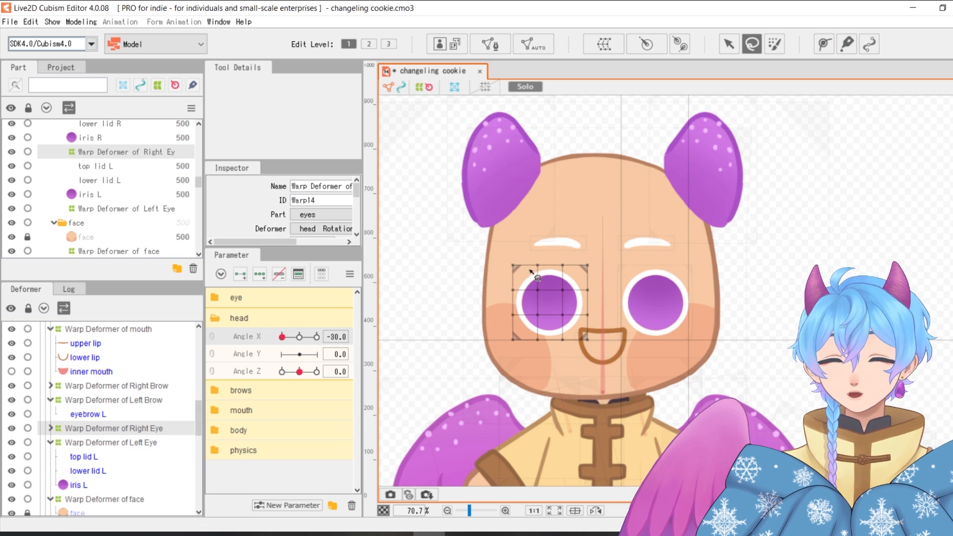
click(555, 302)
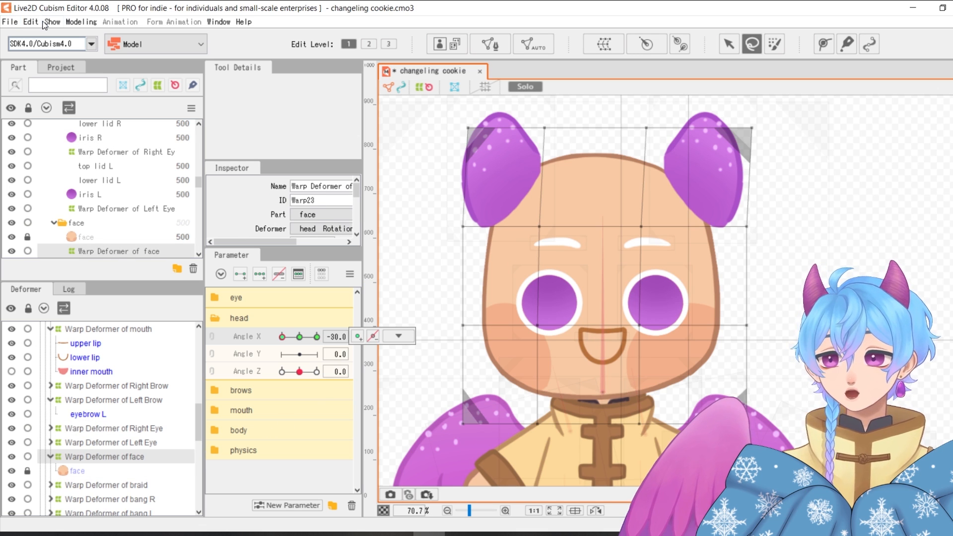
- Reflect the Angle X -30.0 shape of Warp Deformer of face horizontally with Reflect Motion and check it on the Angle X slider
click(77, 21)
mouse_move(167, 66)
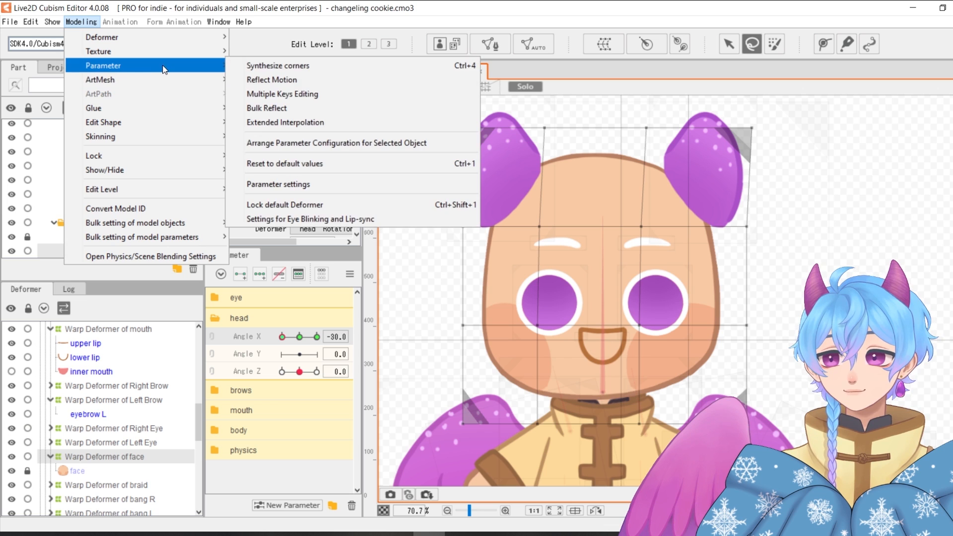
click(324, 82)
drag(522, 130, 416, 138)
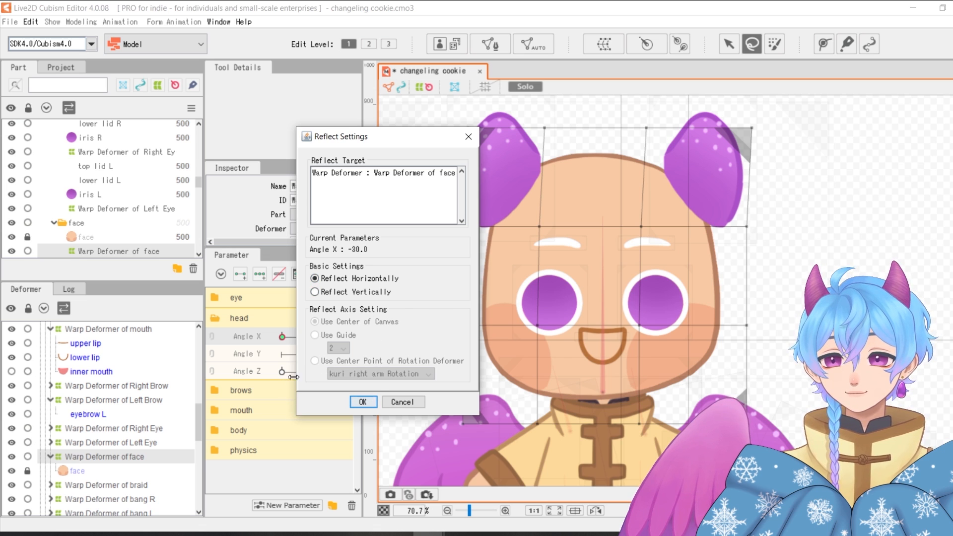
click(313, 280)
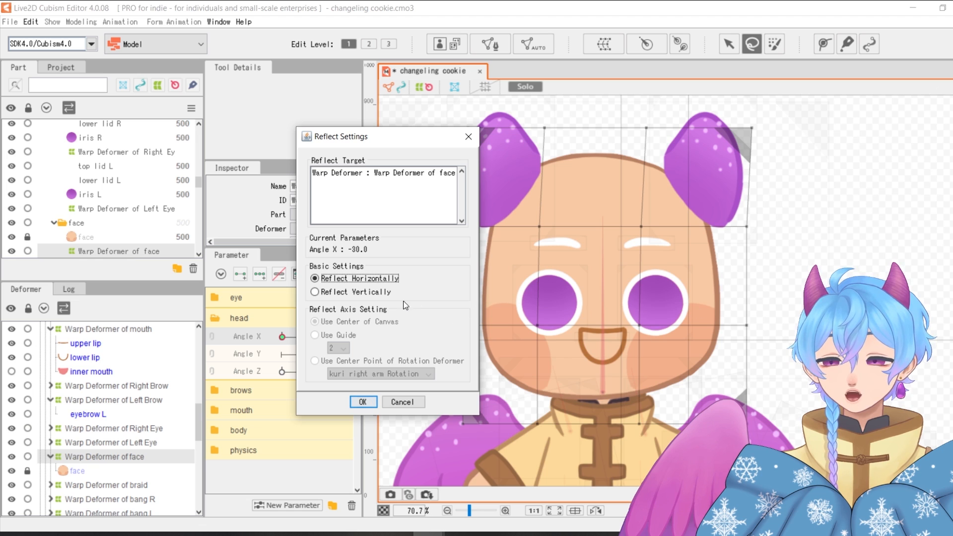
click(363, 401)
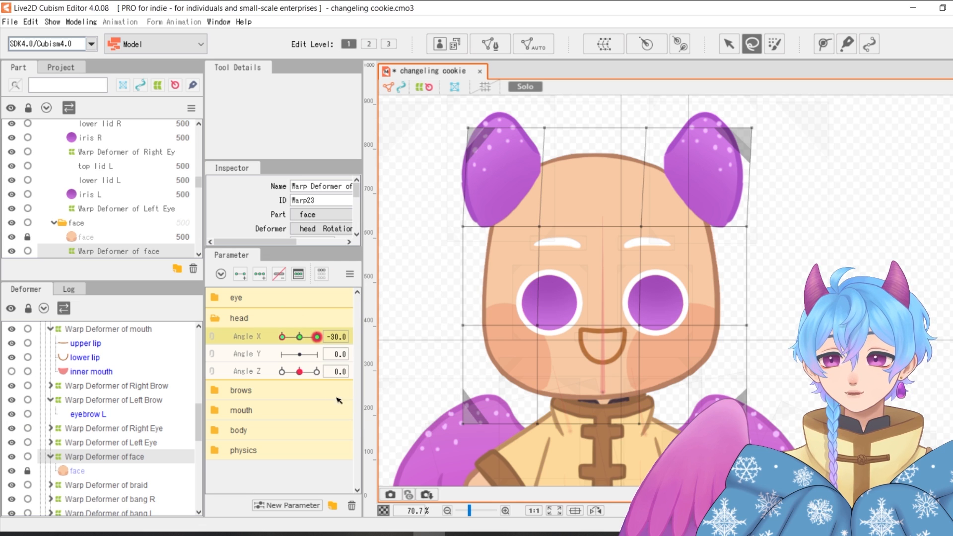
drag(311, 347, 272, 350)
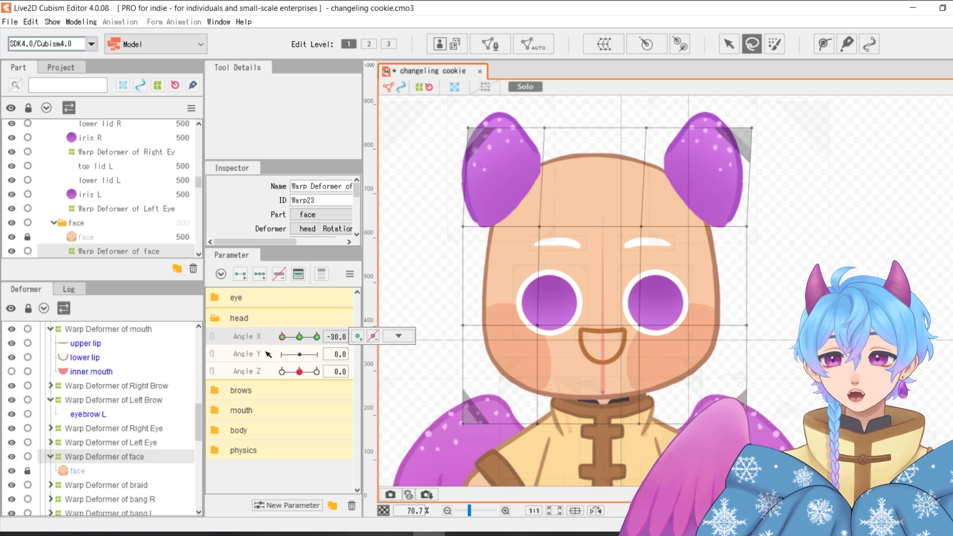
click(767, 293)
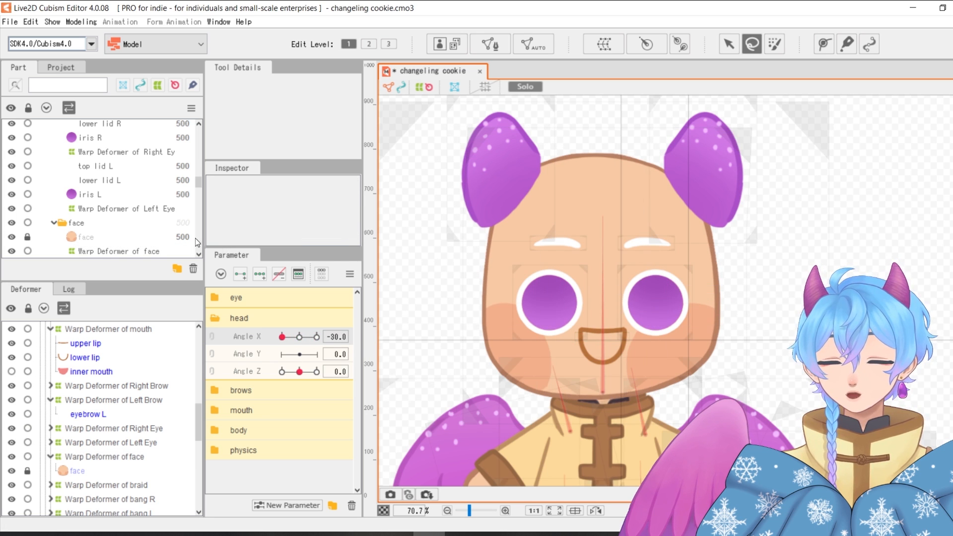
- Select Warp Deformer of Right Eye in the deformer hierarchy
scroll(111, 214, down, 6)
scroll(111, 217, down, 5)
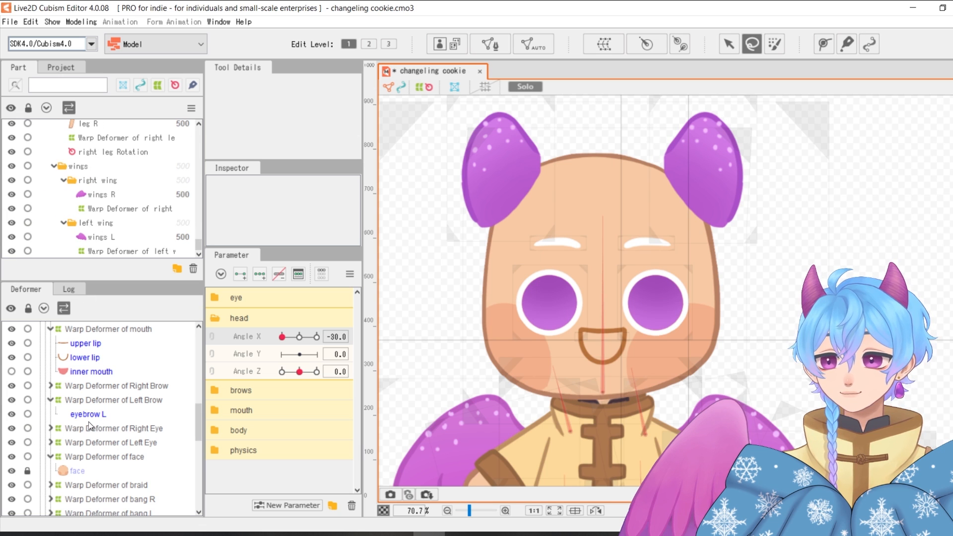
scroll(90, 426, down, 5)
scroll(71, 430, up, 6)
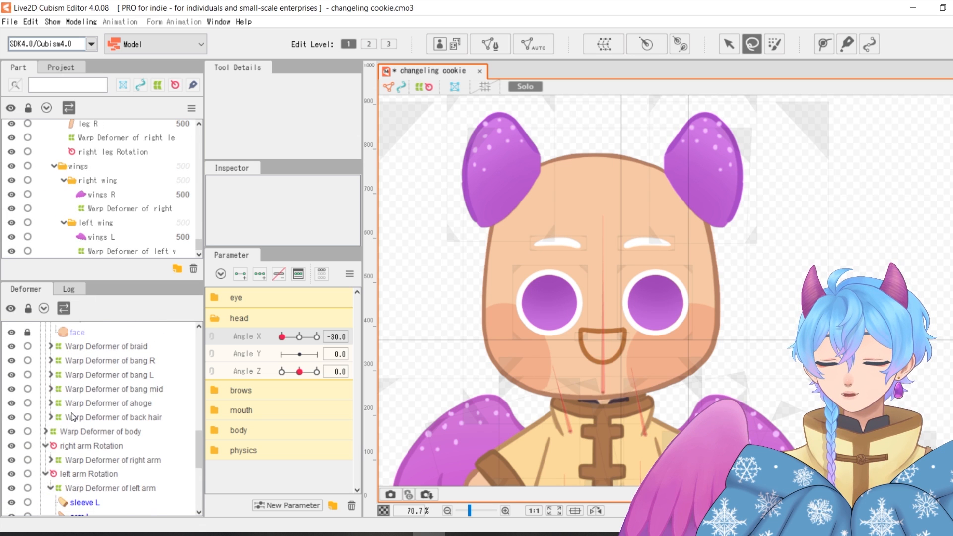
click(566, 323)
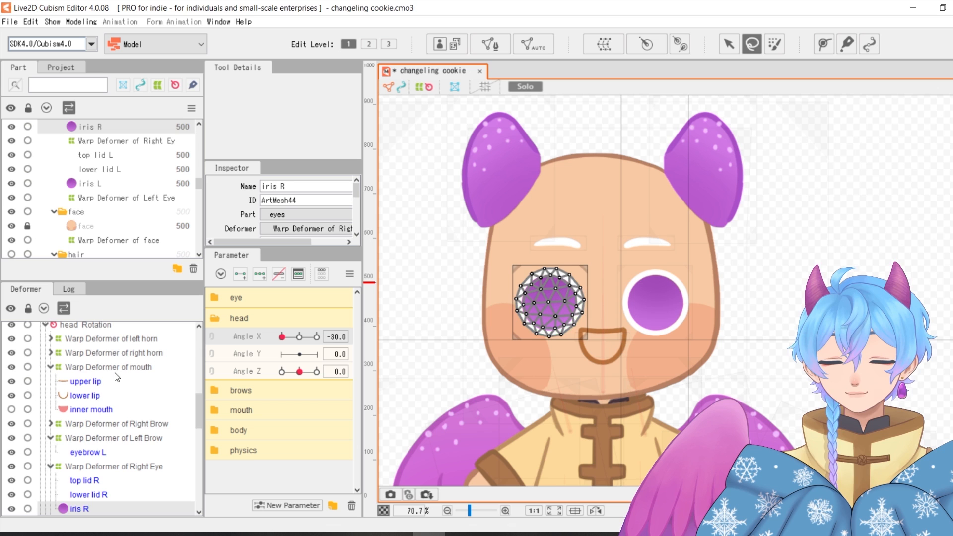
scroll(114, 482, down, 1)
click(129, 420)
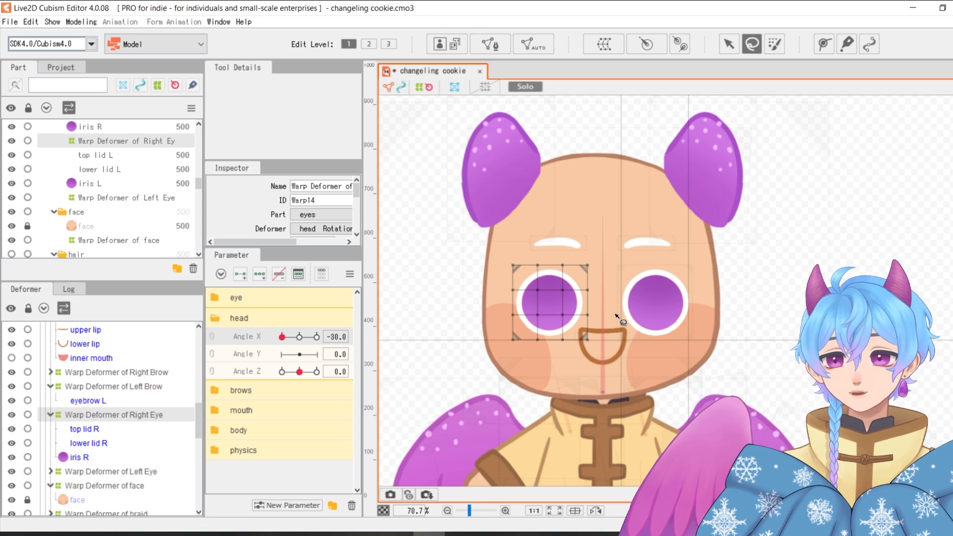
key(Left)
key(Left)
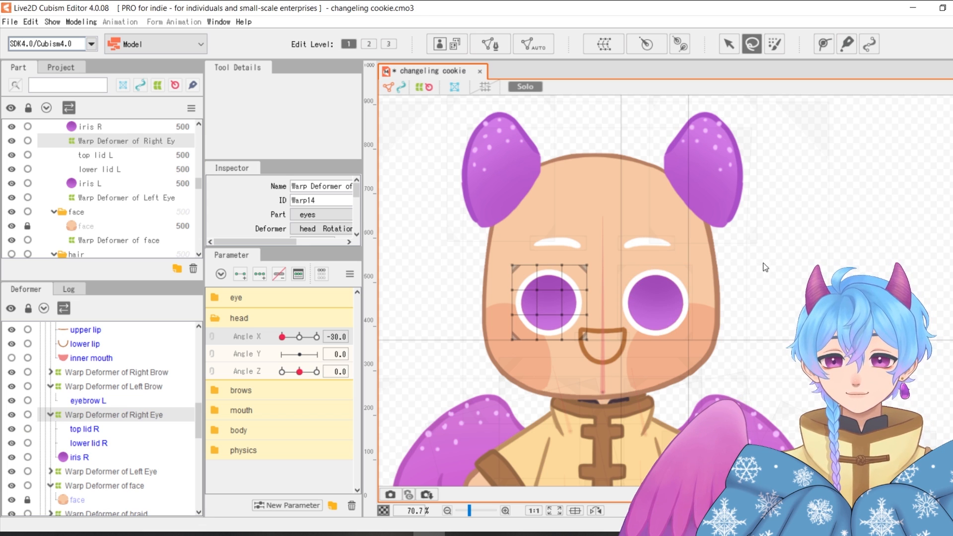
key(Left)
key(Left)
key(Left)
key(Left)
key(Left)
key(Left)
key(Left)
key(Left)
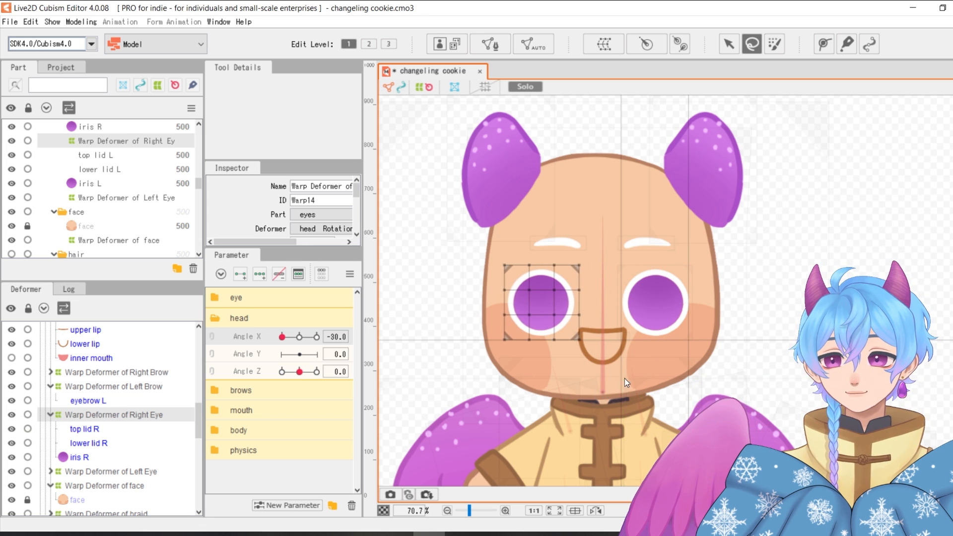
key(Left)
key(Left)
key(ctrl+z)
key(ctrl+z)
key(ctrl+z)
key(ctrl+z)
key(ctrl+z)
key(ctrl+z)
key(ctrl+z)
key(ctrl+z)
key(ctrl+y)
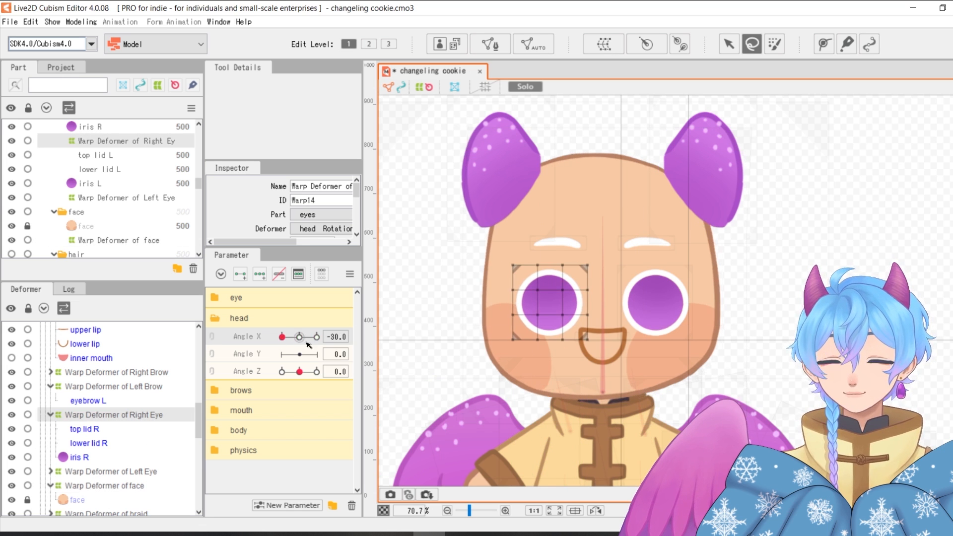
- Key the right eye's warp deformer on Angle X with three points and, at -30.0, shift it left and narrow it slightly
click(299, 337)
click(260, 274)
click(282, 337)
key(Left)
key(Left)
key(Left)
key(Left)
key(Left)
key(Left)
key(Left)
key(Left)
key(Left)
key(Left)
key(Left)
key(Left)
click(730, 44)
drag(582, 302, 577, 302)
- Test the eye openness parameters on the turned face, leaving EyeL Open at 0.5 and EyeR Open at 1.0
click(235, 297)
click(282, 351)
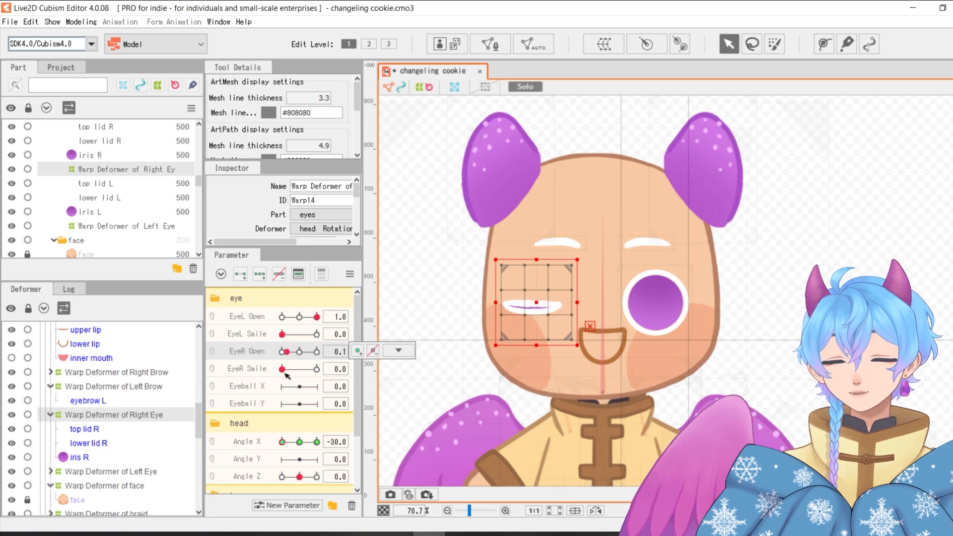
click(299, 317)
click(317, 351)
- Try shifting control points of the right brow's warp deformer left for the Angle X -30.0 pose
scroll(541, 279, up, 2)
click(752, 44)
mouse_move(497, 235)
mouse_down()
mouse_move(571, 238)
mouse_move(599, 251)
mouse_up()
scroll(534, 395, down, 3)
click(548, 328)
scroll(334, 368, down, 3)
key(Left)
key(Left)
key(Left)
key(Left)
key(Left)
key(Left)
key(Left)
key(Left)
key(Left)
key(Left)
- Test the right brow's movement with the brow and Angle X parameters, ending with BrowR X at 1.0 and BrowR Y at 0.4
scroll(508, 370, up, 2)
click(214, 425)
scroll(293, 412, down, 2)
click(316, 409)
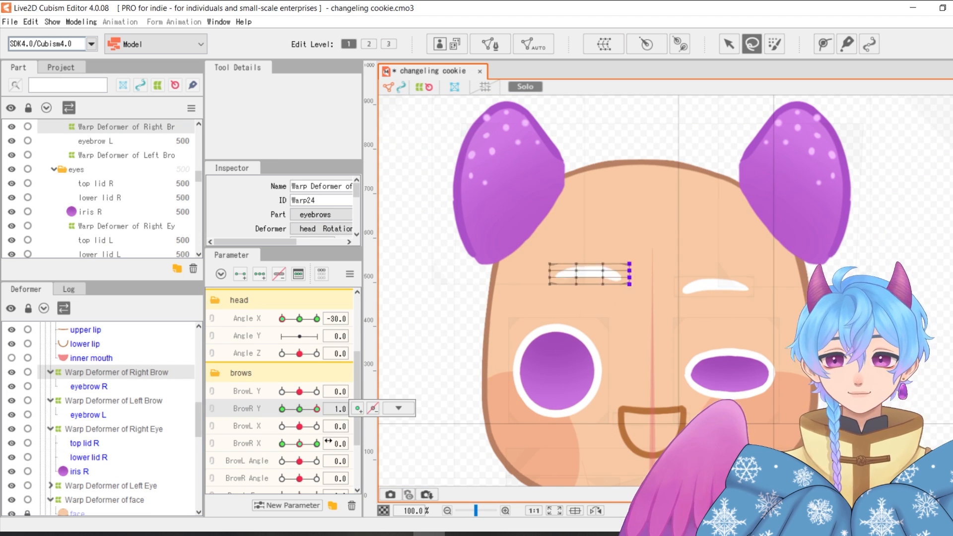
click(292, 460)
scroll(298, 447, down, 2)
click(317, 408)
click(306, 442)
click(282, 372)
scroll(298, 372, up, 3)
click(302, 333)
click(307, 423)
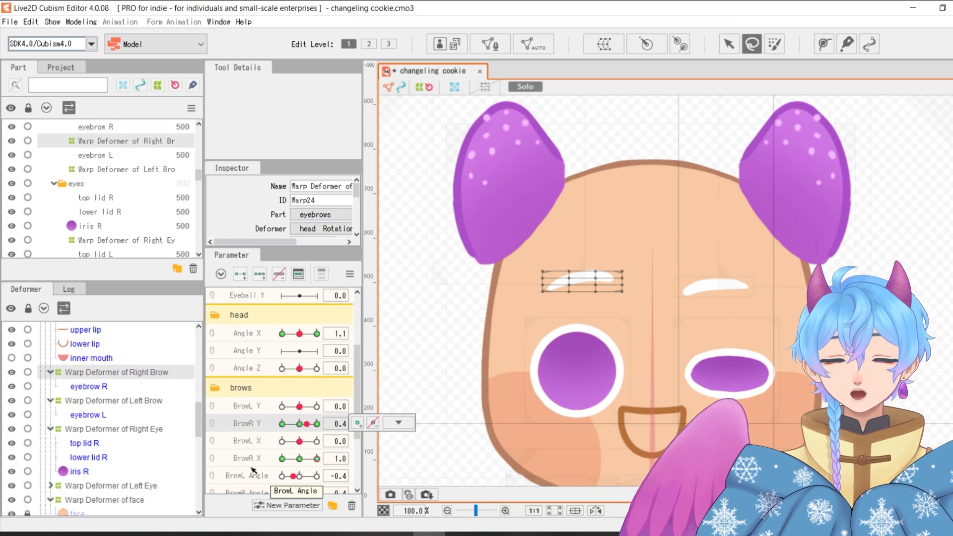
- Return Angle X to 0.0 and rename the right brow's warp deformer Right Brow XY
click(300, 333)
drag(258, 242, 286, 242)
drag(308, 186, 242, 187)
key(BackSpace)
click(287, 188)
text(XY)
- Create a warp deformer named Warp Deformer of Right Brow as parent of Right Brow XY in the eyebrows part
click(604, 44)
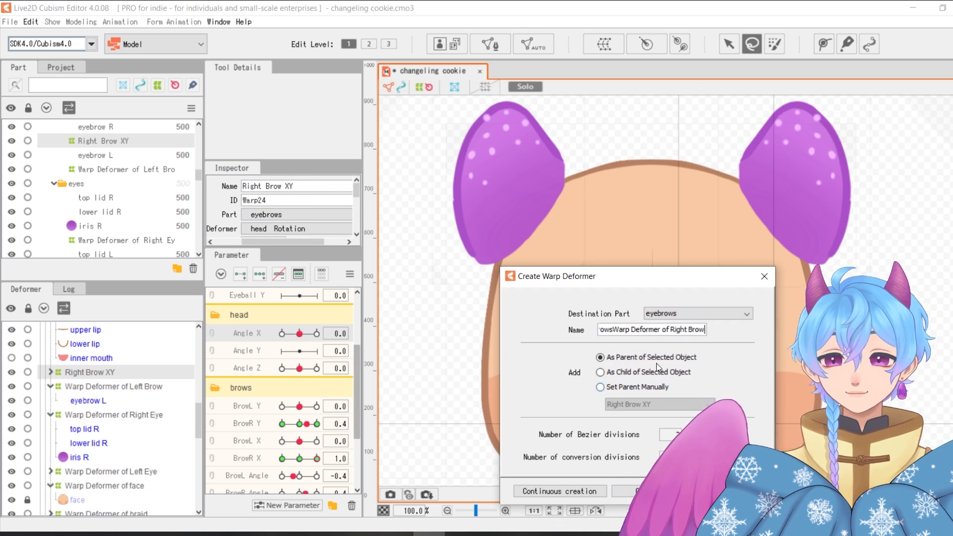
click(685, 492)
click(129, 430)
click(579, 282)
- Rename the left brow's warp deformer Left Brow XY and create Warp Deformer of Left Brow as its parent
click(114, 372)
drag(308, 187, 242, 187)
key(BackSpace)
click(298, 188)
text(XY)
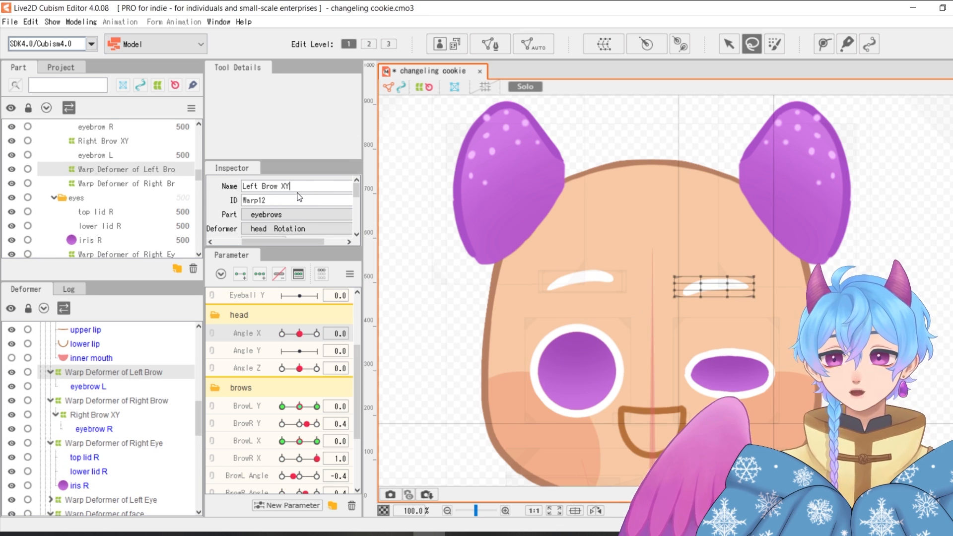
double_click(102, 373)
click(603, 44)
click(685, 492)
- Key Warp Deformer of Right Brow on Angle X with three points and, at -30.0, shift it left and adjust its columns
click(117, 372)
click(259, 274)
click(282, 333)
click(729, 45)
click(116, 414)
click(752, 44)
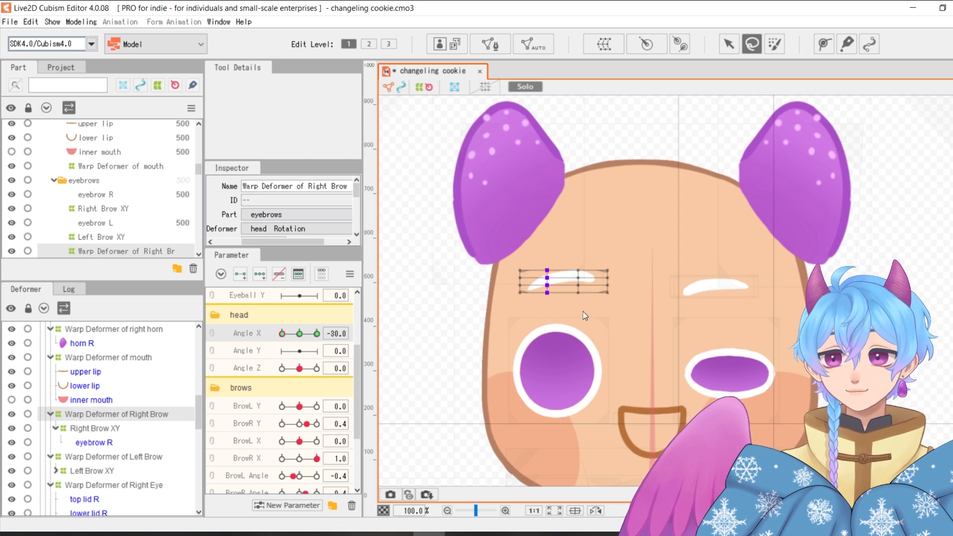
scroll(638, 232, down, 2)
mouse_move(282, 334)
mouse_down()
mouse_move(316, 333)
mouse_move(282, 334)
mouse_up()
- Reorder the brow parameters as BrowL X, BrowL Y, BrowL Angle, BrowR X, BrowR Y, BrowR Angle
scroll(297, 397, down, 2)
drag(246, 372, 260, 401)
drag(247, 424, 248, 383)
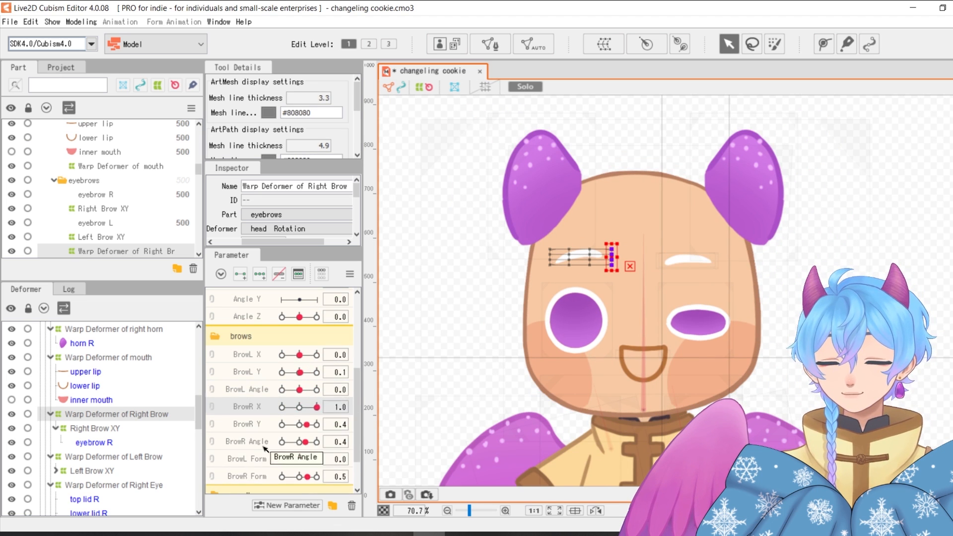
- Test the brow position and form parameters on the turned face, ending with Angle X at -30.0
drag(299, 355, 282, 355)
drag(306, 407, 282, 407)
click(299, 459)
drag(308, 476, 282, 476)
scroll(298, 436, up, 3)
drag(299, 437, 274, 438)
- Select Warp Deformer of mouth in the deformer hierarchy
click(108, 358)
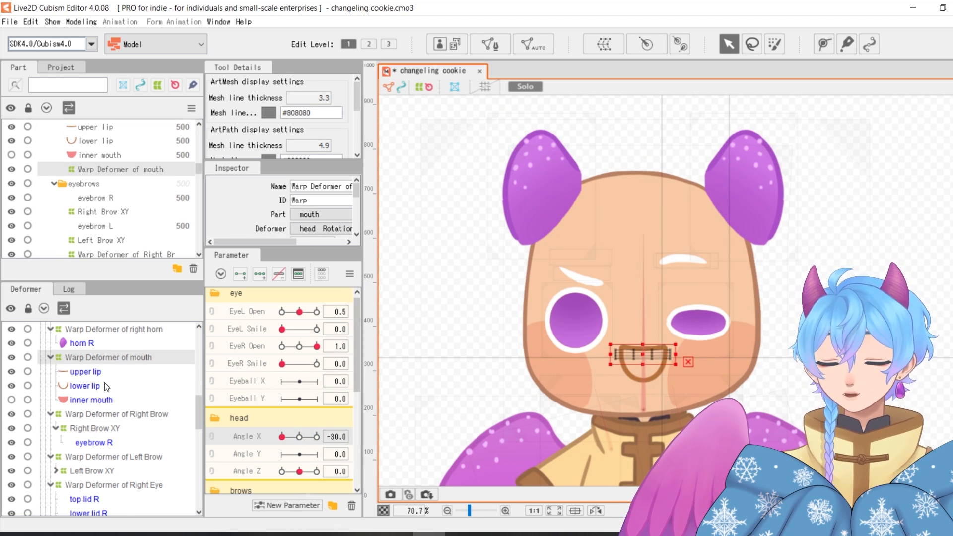
click(51, 357)
scroll(725, 476, up, 2)
click(51, 357)
scroll(612, 344, up, 2)
drag(607, 271, 608, 254)
drag(607, 300, 607, 355)
key(ctrl+z)
key(ctrl+z)
- Key the mouth's warp deformer on Angle X with three points and, at -30.0, extend its box vertically to enclose the mouth
click(260, 274)
click(298, 454)
click(282, 436)
drag(607, 300, 608, 354)
drag(607, 271, 608, 257)
click(282, 437)
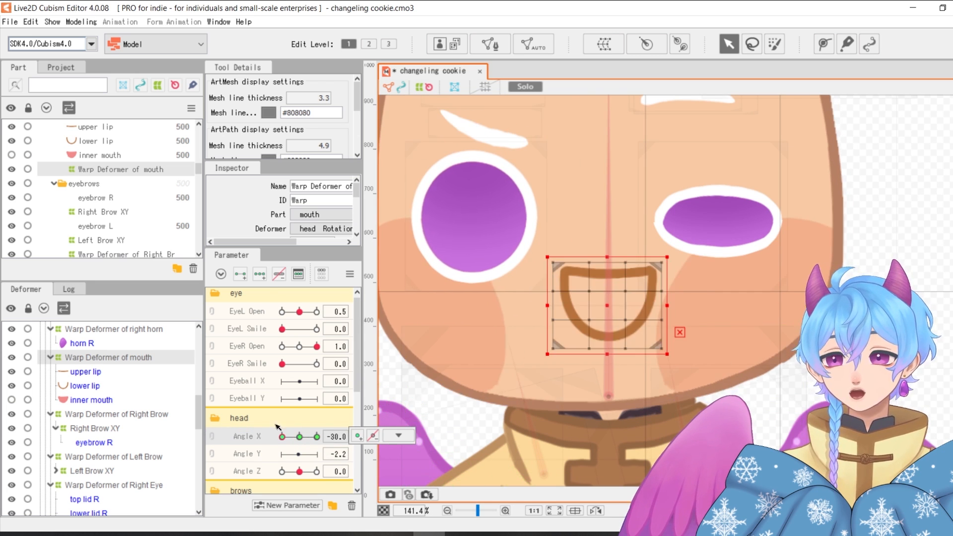
- Undo the mouth box extension, key the mouth's warp deformer on Angle X with three points and shift it toward the turn at -30.0
key(ctrl+z)
key(ctrl+z)
drag(608, 300, 607, 353)
scroll(297, 421, down, 2)
click(260, 274)
click(282, 390)
drag(608, 304, 578, 305)
scroll(835, 320, down, 2)
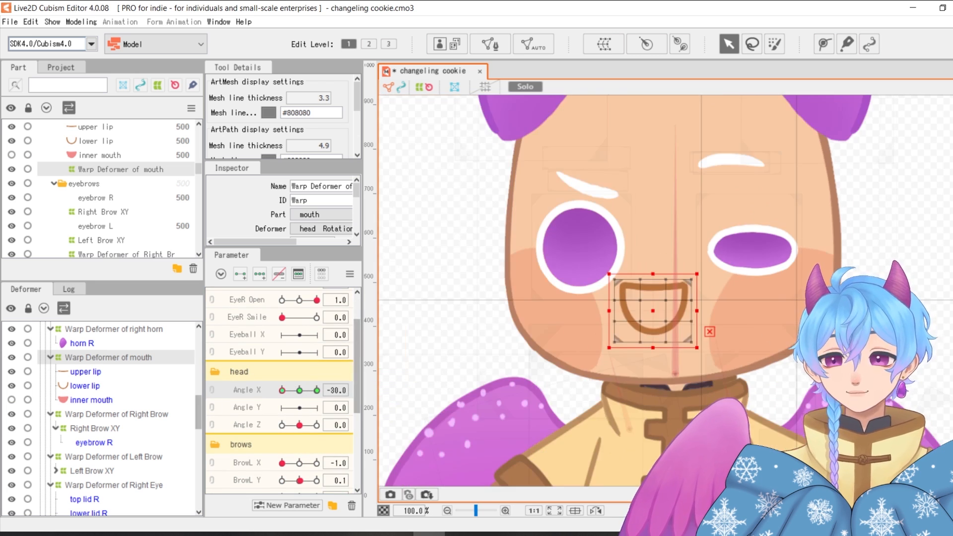
- Reset all parameters to their defaults and set Angle X to -30.0
click(752, 251)
scroll(349, 372, up, 2)
click(52, 22)
click(297, 114)
click(282, 442)
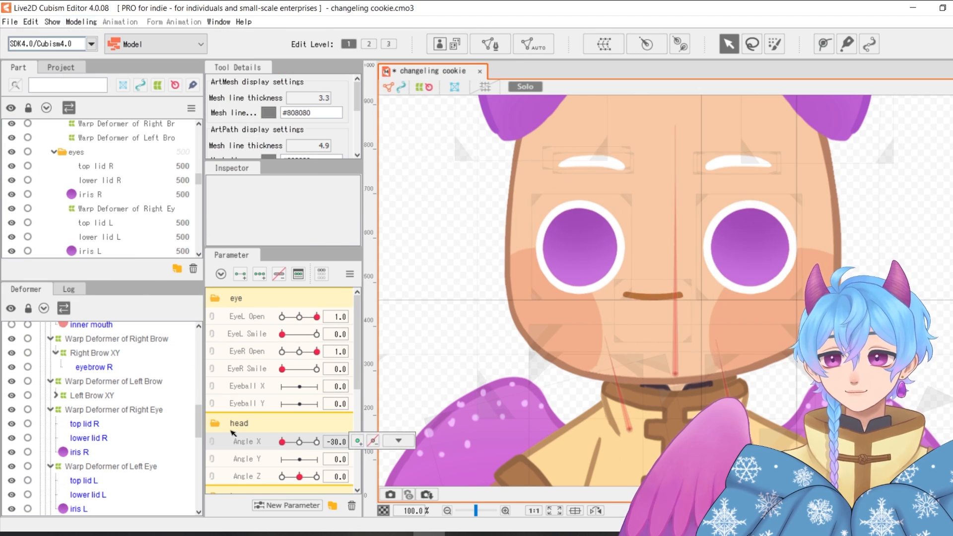
- Lock the art meshes of both eyes and shift the left eye's warp deformer toward the turn at Angle X -30.0
click(111, 467)
drag(27, 424, 27, 452)
drag(28, 480, 28, 509)
click(299, 352)
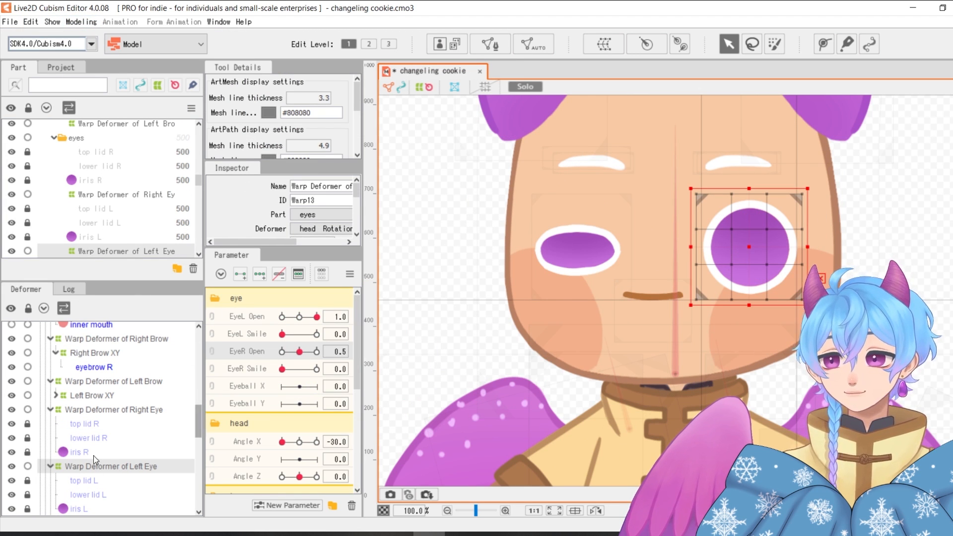
drag(749, 247, 729, 248)
click(317, 352)
drag(792, 248, 795, 248)
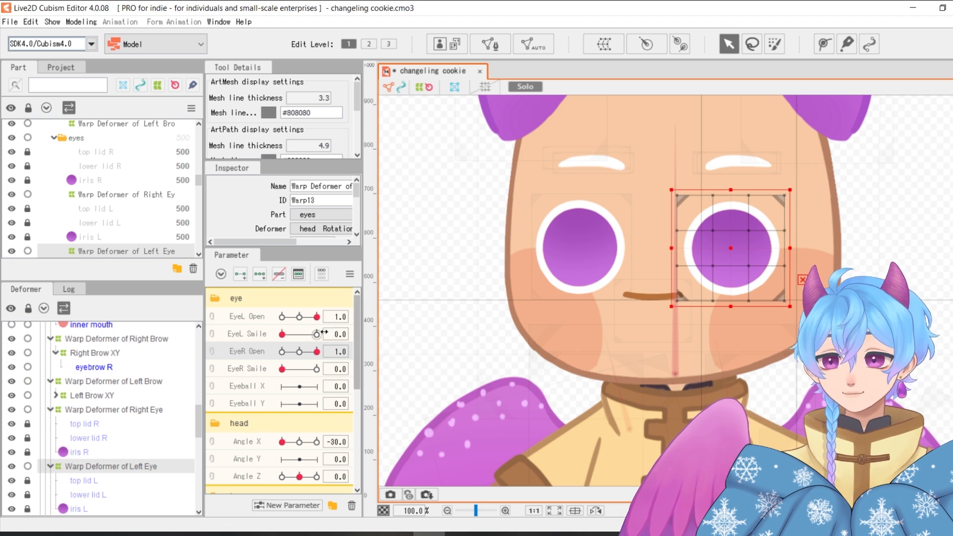
- Fine-tune the left eye's warp deformer position at Angle X -30.0, testing EyeR Open at 0.5 and 1.0
click(743, 163)
click(316, 441)
click(282, 442)
click(654, 296)
click(696, 205)
click(316, 316)
click(299, 352)
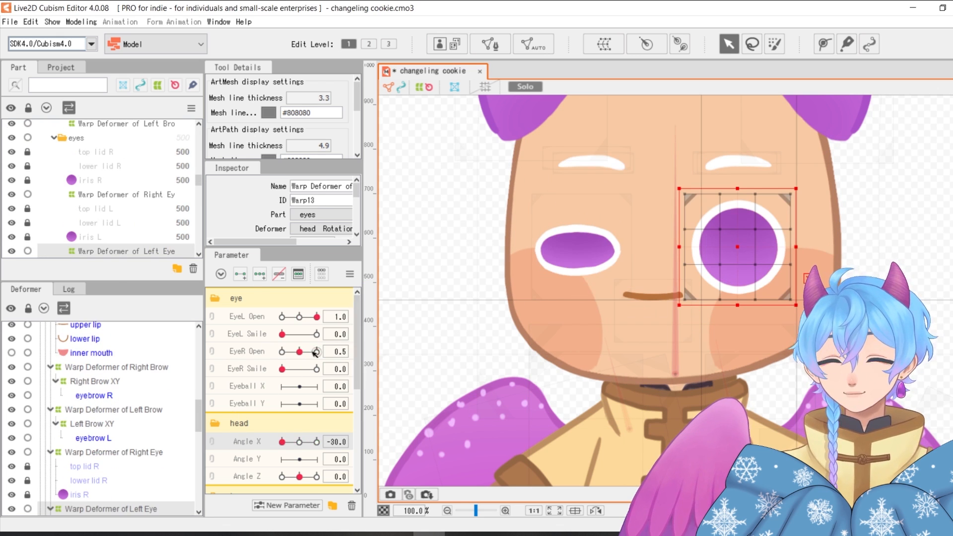
click(316, 351)
drag(257, 423, 257, 297)
click(299, 352)
click(299, 317)
click(316, 317)
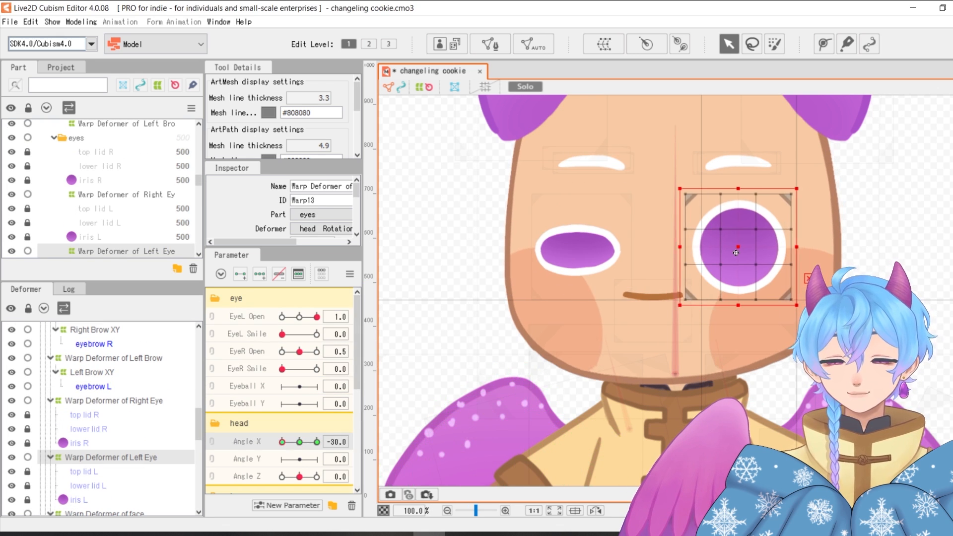
click(317, 352)
click(597, 296)
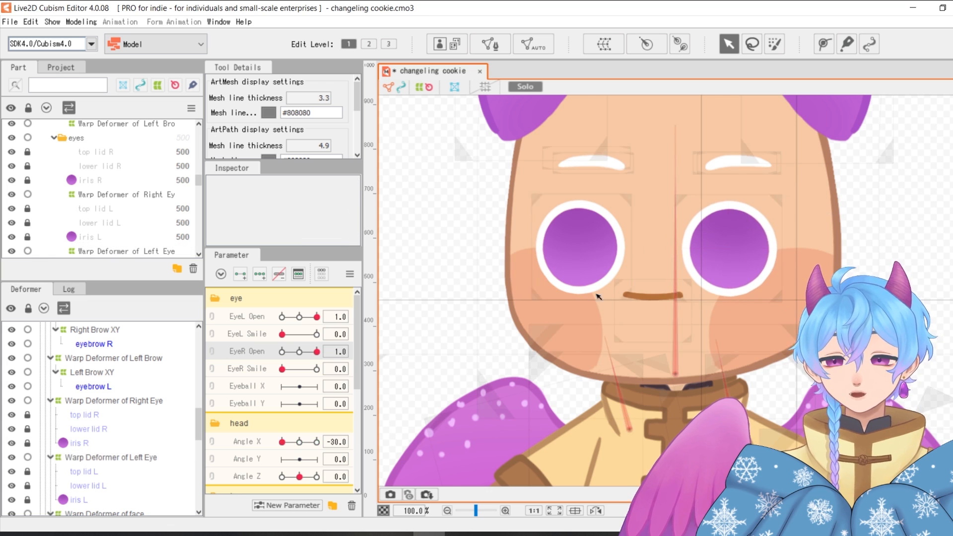
- Add guides to the canvas across the turned face to align the facial features
right_click(676, 191)
mouse_move(655, 353)
click(764, 368)
drag(744, 292, 670, 296)
right_click(670, 298)
click(758, 425)
right_click(574, 300)
mouse_move(640, 401)
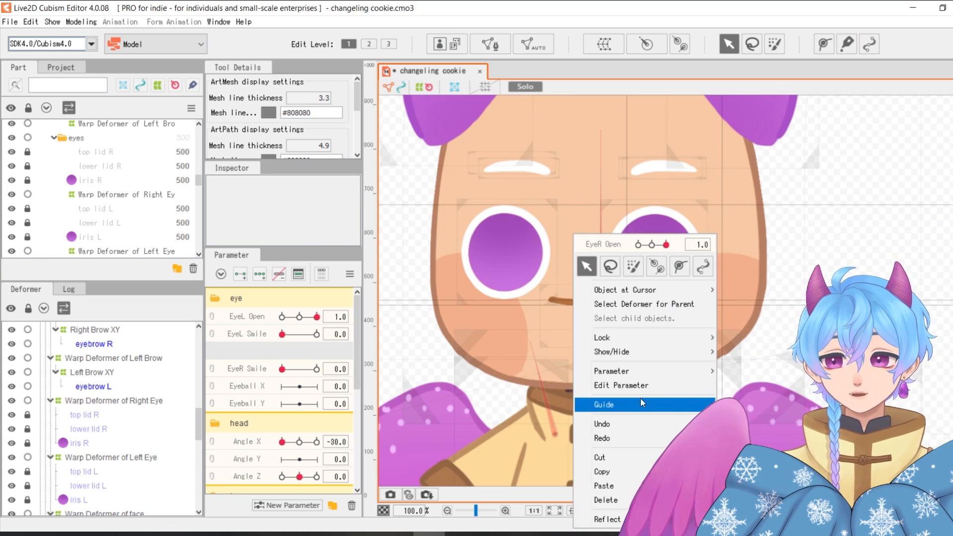
click(759, 408)
- Shift the left brow's warp deformer toward the turn at Angle X -30.0
scroll(651, 300, down, 2)
click(732, 187)
click(248, 442)
scroll(762, 187, up, 2)
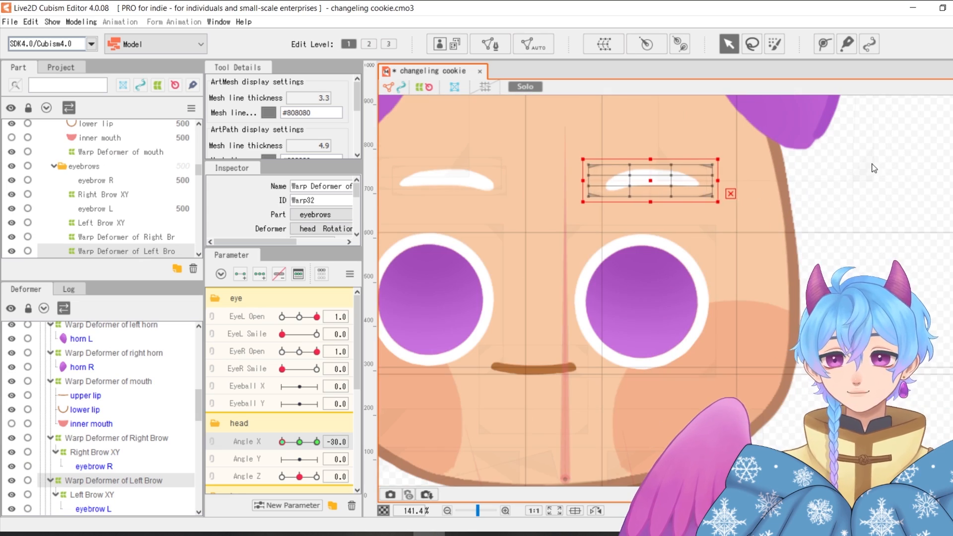
drag(651, 182, 627, 181)
click(872, 234)
scroll(872, 241, down, 2)
drag(282, 442, 281, 444)
- Select the face's warp deformer and examine how the facial features sit on it at Angle X -30.0
scroll(281, 437, down, 3)
scroll(138, 405, up, 4)
scroll(139, 408, down, 8)
click(107, 429)
scroll(744, 297, up, 1)
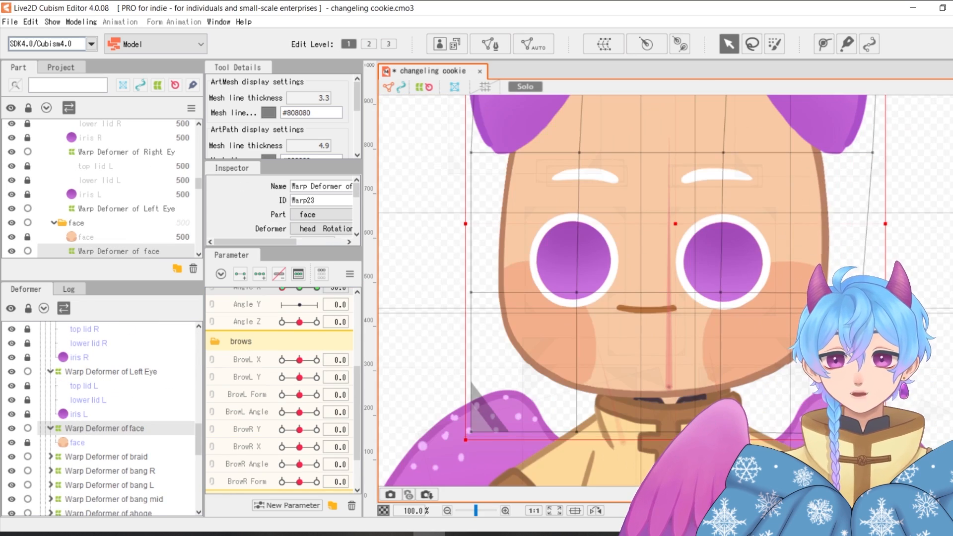
scroll(691, 276, down, 1)
click(735, 278)
click(101, 431)
scroll(283, 338, up, 2)
mouse_move(281, 338)
mouse_down()
mouse_move(352, 348)
mouse_move(279, 342)
mouse_up()
click(814, 219)
scroll(621, 238, up, 2)
scroll(113, 382, up, 3)
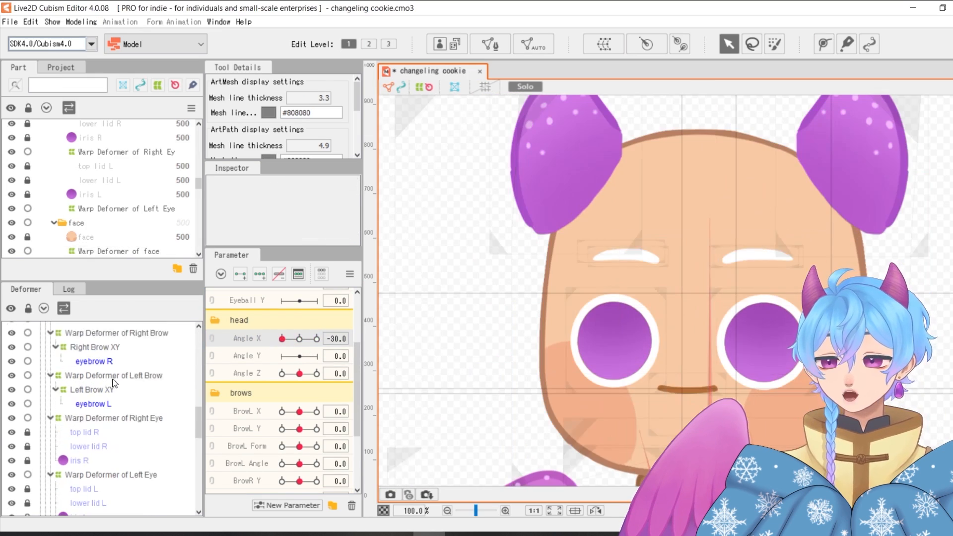
- Lasso grid points of the left eye's warp deformer and reshape them for the turned face at Angle X -30.0
click(115, 419)
click(111, 475)
click(752, 44)
drag(733, 283, 723, 329)
mouse_move(674, 303)
mouse_down()
mouse_move(738, 334)
mouse_move(684, 291)
mouse_up()
click(729, 44)
click(794, 219)
- Show the hair on the canvas again around the turned face
scroll(700, 308, down, 2)
click(590, 273)
right_click(578, 270)
scroll(107, 422, down, 8)
drag(843, 277, 868, 230)
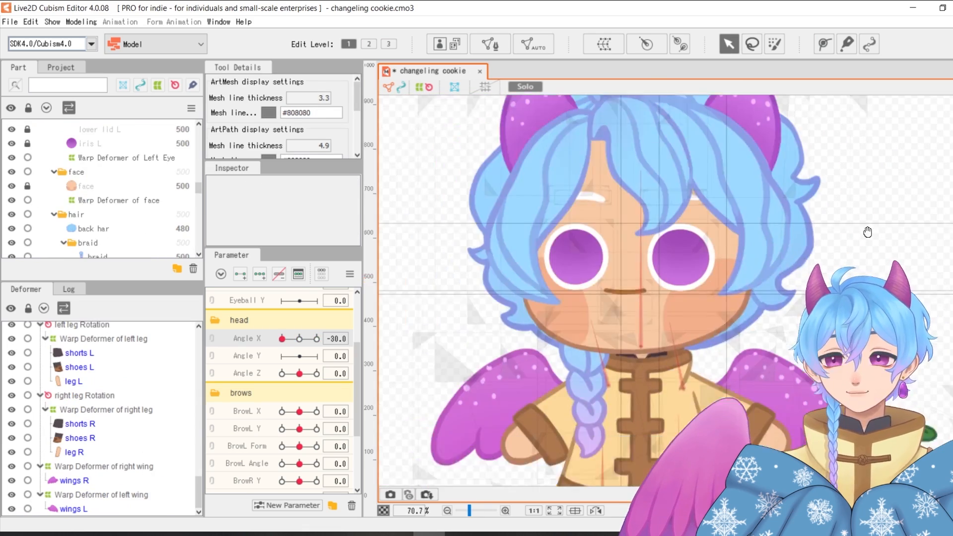
scroll(868, 230, down, 1)
scroll(124, 397, up, 4)
- Expand the hair deformers, lock their art meshes and select Warp Deformer of bang mid
click(134, 344)
click(129, 371)
scroll(712, 223, down, 1)
drag(712, 224, 635, 289)
scroll(635, 290, up, 1)
click(147, 425)
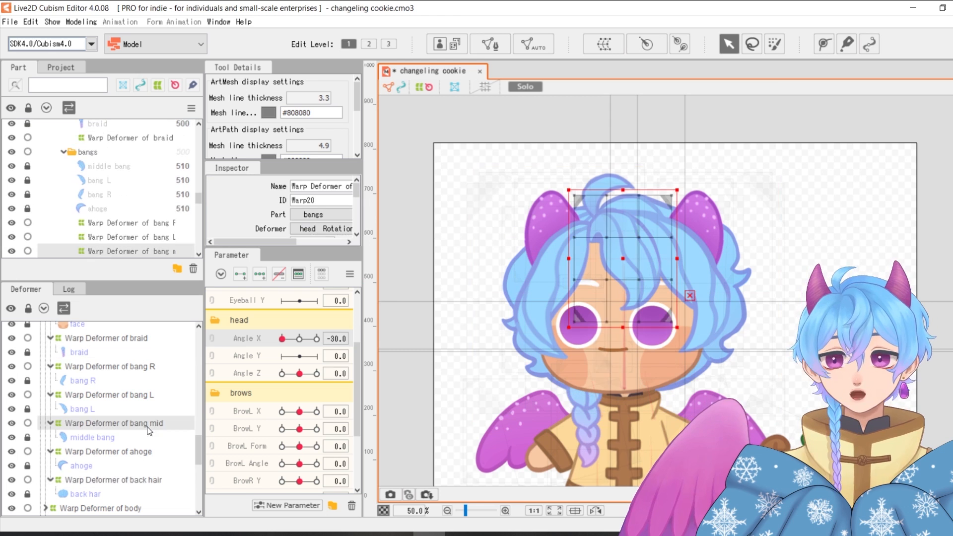
- Lasso a grid column of the middle bang's warp deformer and reshape it for the turn at Angle X -30.0
click(752, 44)
drag(678, 196, 687, 234)
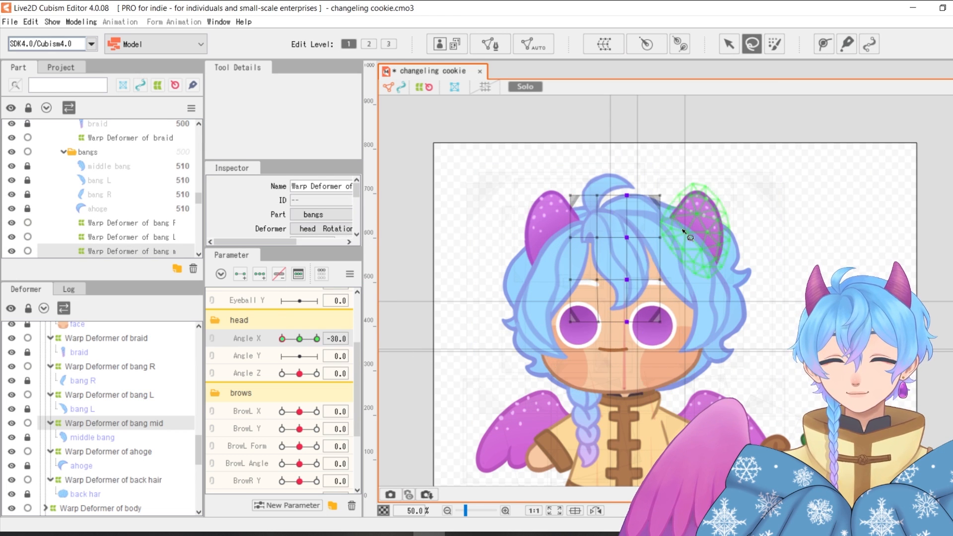
click(366, 337)
click(405, 355)
click(658, 283)
click(729, 44)
- Key the back hair's warp deformer on Angle X with three points and shift its grid columns at -30.0
click(735, 293)
click(260, 274)
click(299, 339)
drag(457, 154, 514, 432)
click(282, 339)
key(Right)
key(Right)
key(Right)
key(Right)
drag(744, 154, 799, 432)
drag(645, 153, 707, 431)
drag(456, 154, 514, 432)
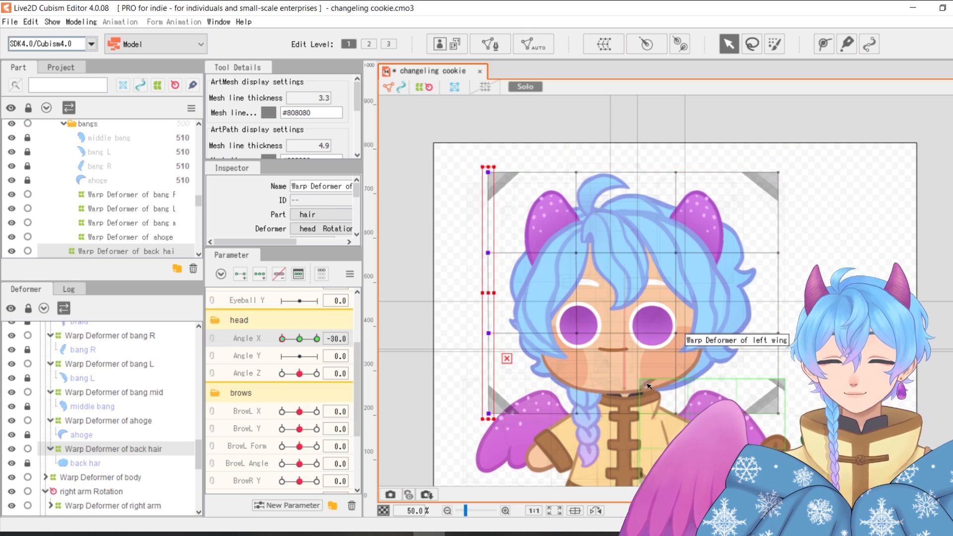
- Key the warp deformer of bang R on Angle X with three points and adjust its inner grid columns at -30.0
scroll(680, 325, down, 1)
click(546, 243)
click(260, 274)
drag(586, 161, 628, 363)
- Key the warp deformer of bang L on Angle X with three points and adjust its grid columns at -30.0
click(708, 243)
click(259, 274)
drag(708, 144, 759, 357)
drag(583, 159, 707, 357)
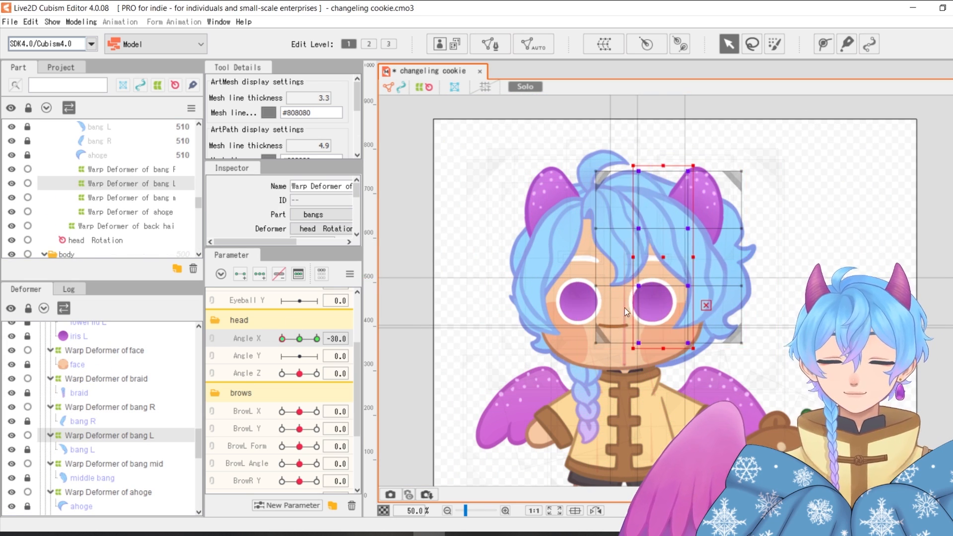
click(794, 149)
- Adjust the grid points of the middle bang's warp deformer for the turned head at Angle X -30.0
click(546, 244)
click(708, 244)
click(623, 263)
click(260, 274)
drag(553, 157, 678, 314)
click(794, 149)
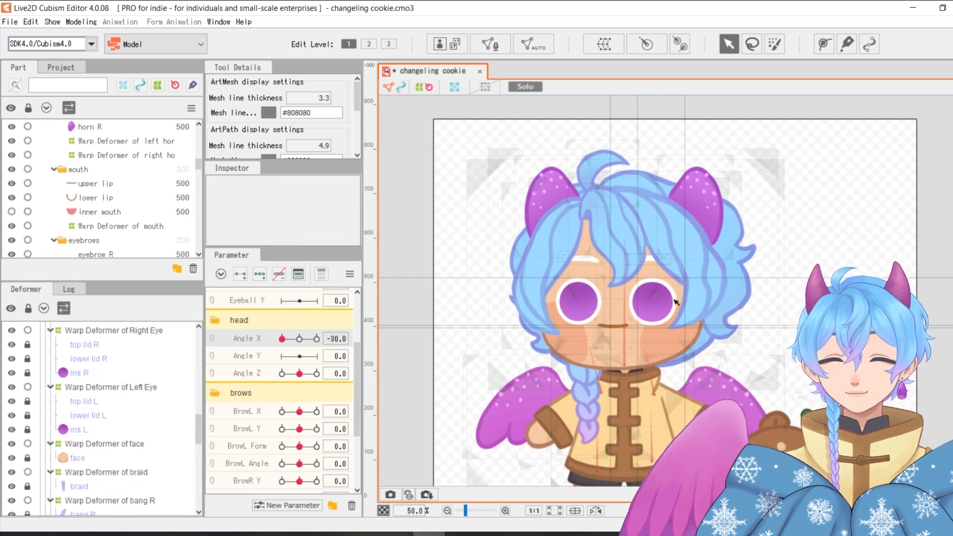
- Test the head turn and refine the grid columns of the back hair and face warp deformers at Angle X -30.0
click(707, 244)
drag(282, 391, 313, 391)
click(282, 339)
click(740, 254)
drag(539, 131, 603, 404)
click(546, 427)
scroll(110, 400, up, 3)
click(104, 386)
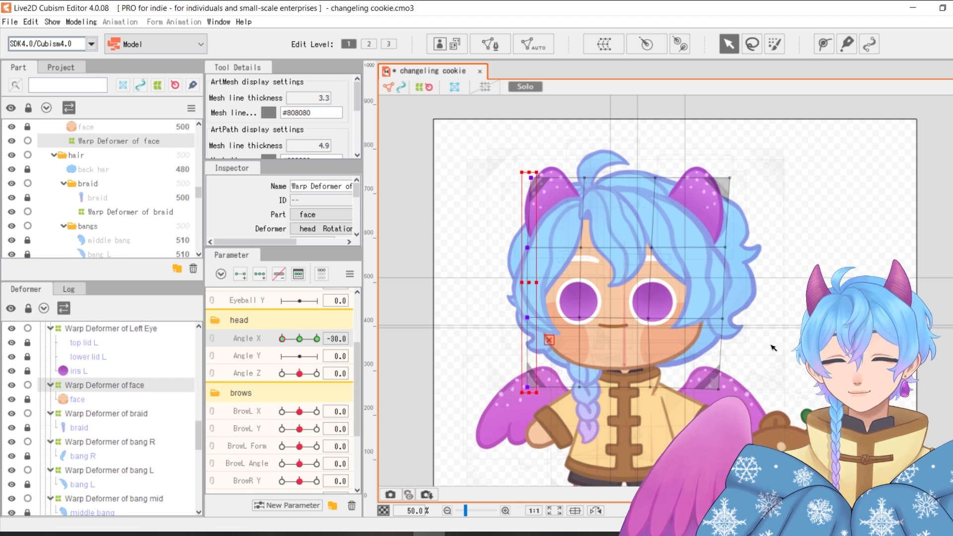
- Key the left horn's warp deformer on Angle X with three points and shift its grid points at -30.0
click(697, 208)
click(299, 339)
click(259, 274)
click(282, 338)
drag(692, 142, 765, 270)
- Shift the grid points of the right horn's warp deformer at Angle X -30.0 and test the turn
click(549, 208)
drag(564, 129, 640, 271)
drag(577, 207, 572, 207)
drag(598, 144, 502, 276)
drag(549, 207, 548, 211)
drag(282, 339, 249, 349)
scroll(137, 405, up, 5)
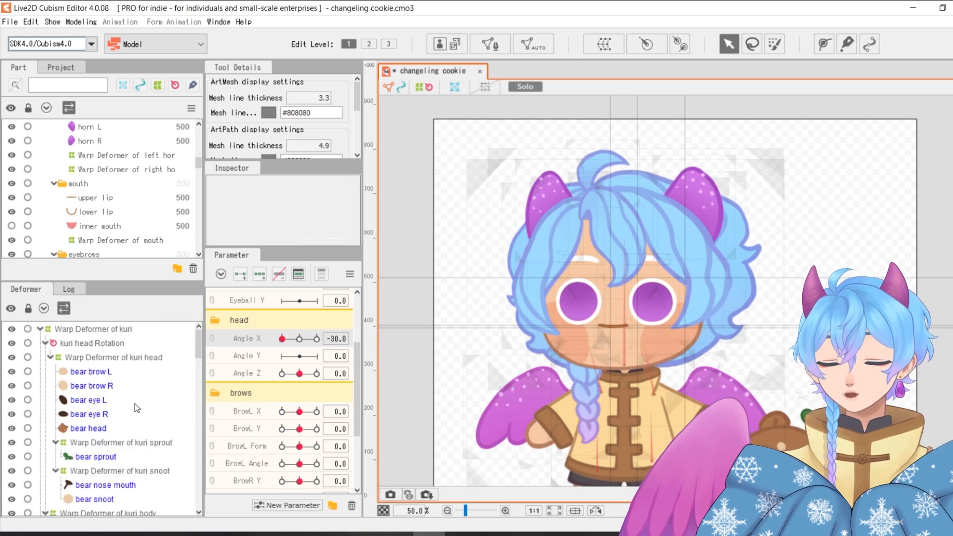
- Adjust the right eye's placement on the turned face at Angle X -30.0
click(578, 301)
scroll(578, 301, up, 2)
drag(571, 313, 566, 313)
scroll(611, 318, down, 1)
- Unlock the side bangs' art meshes and select bang L
right_click(610, 319)
click(650, 338)
drag(616, 134, 660, 402)
scroll(717, 352, down, 1)
right_click(692, 244)
click(727, 260)
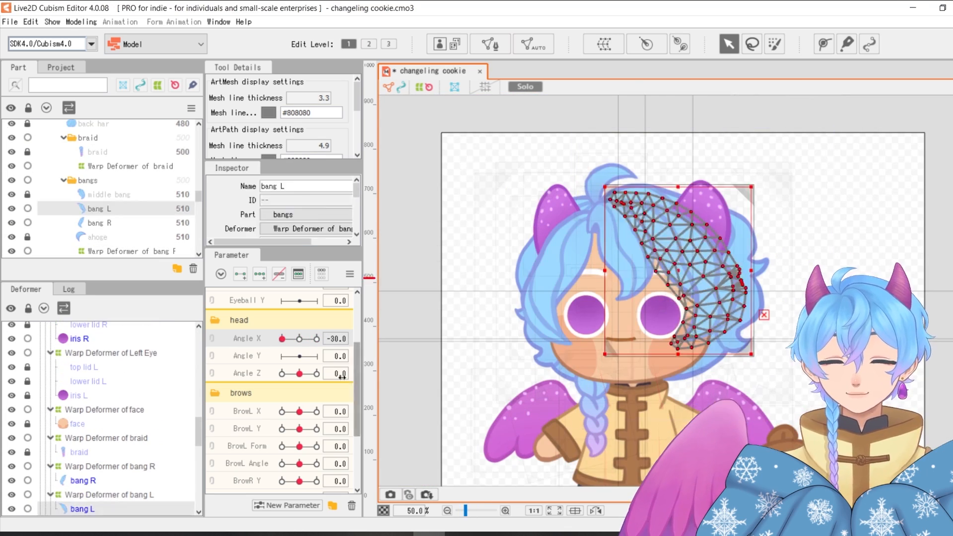
- Adjust the upper outer grid points of bang L's warp deformer at Angle X -30.0
click(109, 495)
click(260, 273)
drag(683, 166, 800, 290)
mouse_move(282, 338)
mouse_down()
mouse_move(305, 343)
mouse_move(282, 339)
mouse_up()
- Unlock the braid's art mesh and select Warp Deformer of braid
right_click(552, 389)
click(574, 405)
click(27, 453)
click(107, 437)
scroll(552, 392, up, 1)
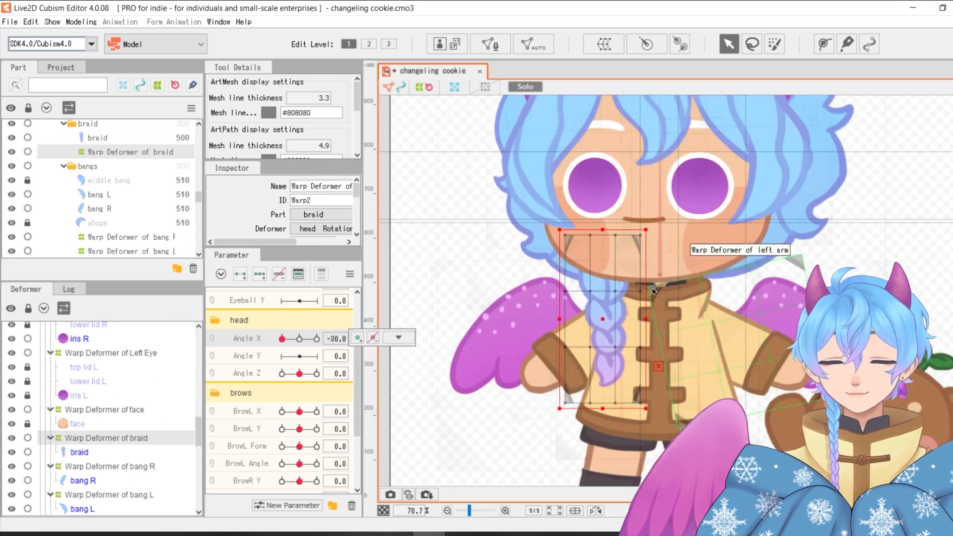
- Reshape the braid's warp deformer at Angle X -30.0, pulling its left grid points inward
drag(551, 278, 655, 304)
drag(605, 226, 654, 412)
drag(309, 339, 282, 339)
drag(553, 288, 652, 415)
drag(603, 366, 610, 366)
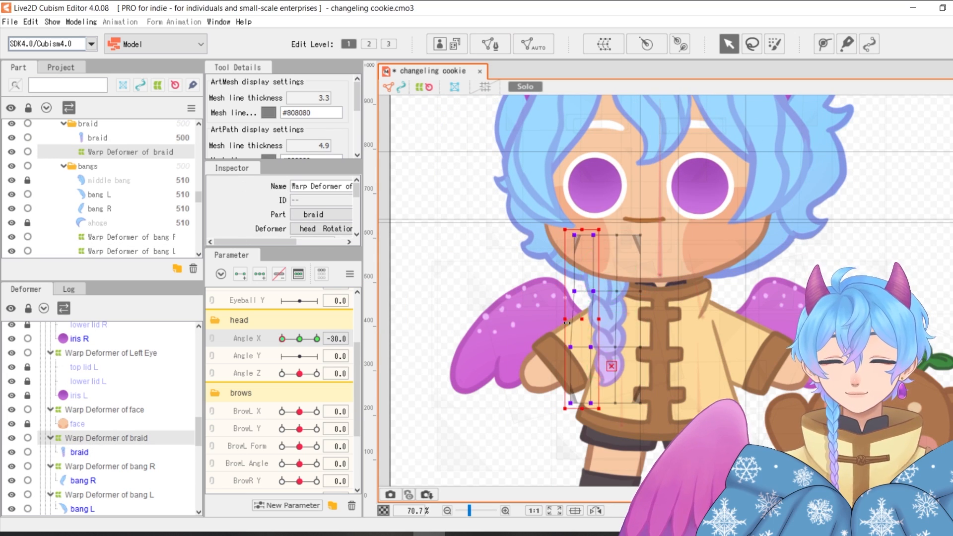
drag(554, 226, 653, 298)
scroll(779, 413, down, 2)
click(780, 413)
- Check the head turn with the reshaped braid by scrubbing Angle X, ending at -30.0
click(389, 339)
click(407, 339)
scroll(542, 317, up, 1)
mouse_move(282, 339)
mouse_down()
mouse_move(316, 338)
mouse_move(282, 339)
mouse_up()
scroll(570, 372, down, 1)
- Collapse the entire deformer hierarchy to its top-level deformers
scroll(90, 250, up, 8)
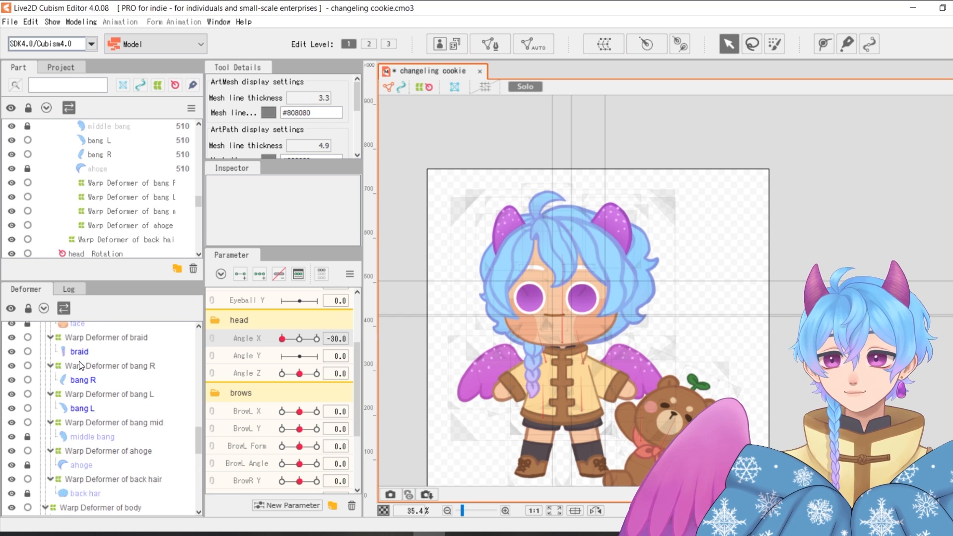
scroll(146, 382, up, 10)
scroll(49, 376, up, 6)
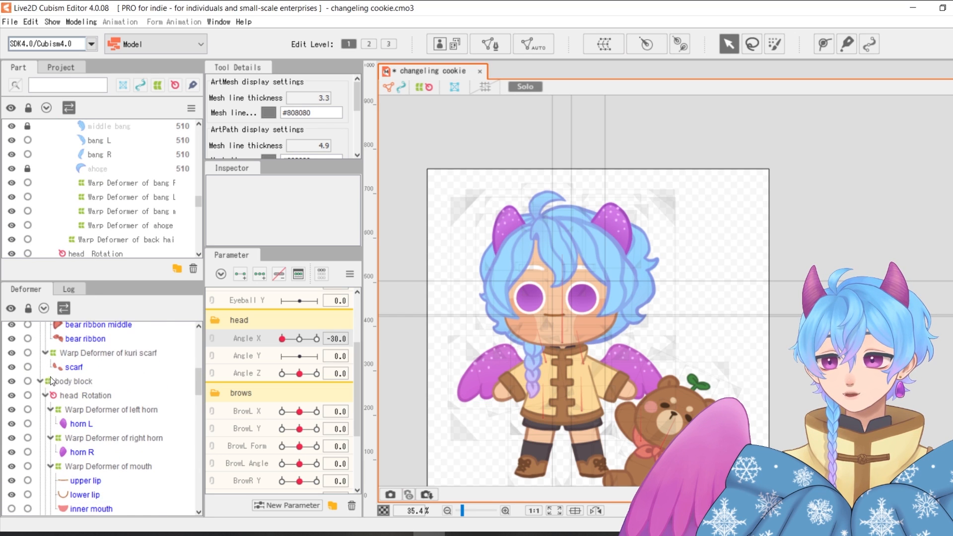
click(43, 309)
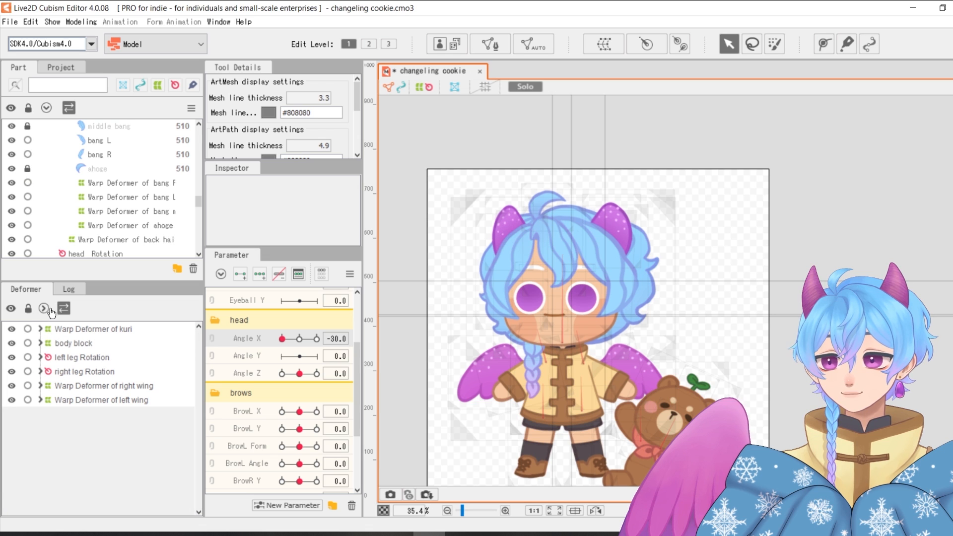
click(44, 309)
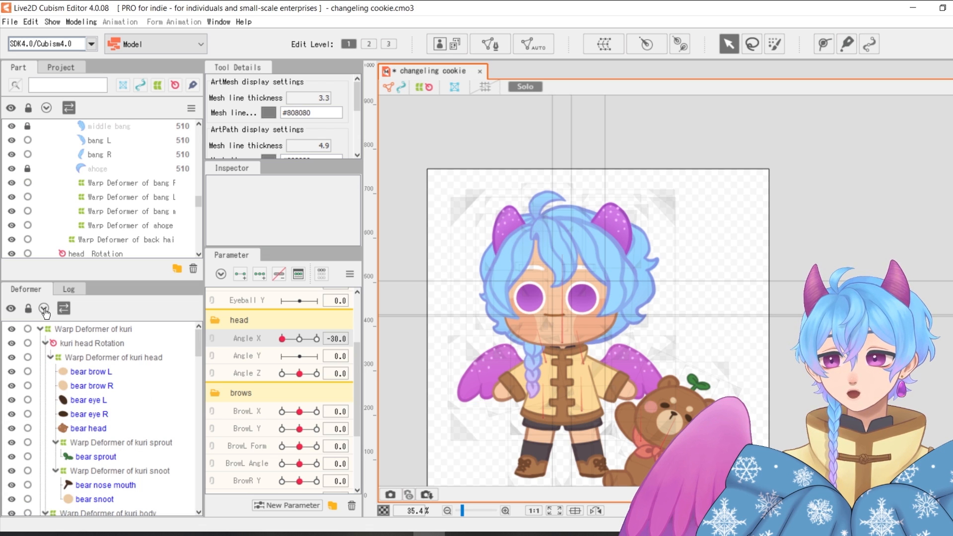
click(44, 308)
click(44, 308)
click(45, 309)
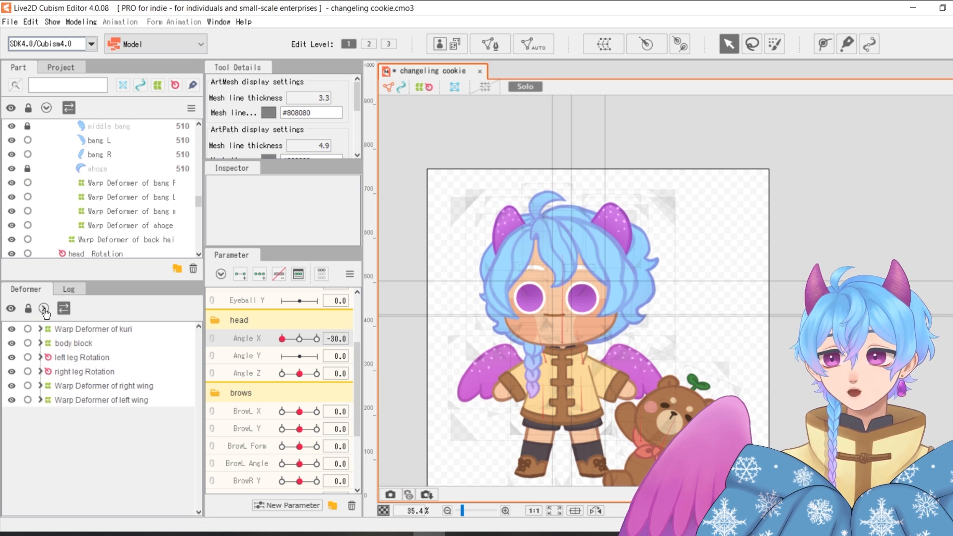
- Expand body block and head Rotation, and select all head warp deformers from left horn through back hair
click(38, 345)
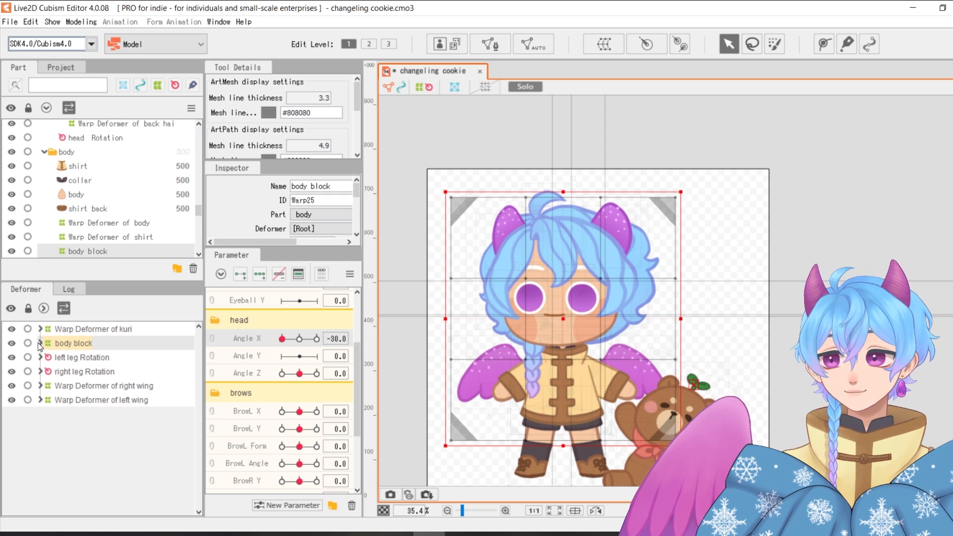
click(39, 343)
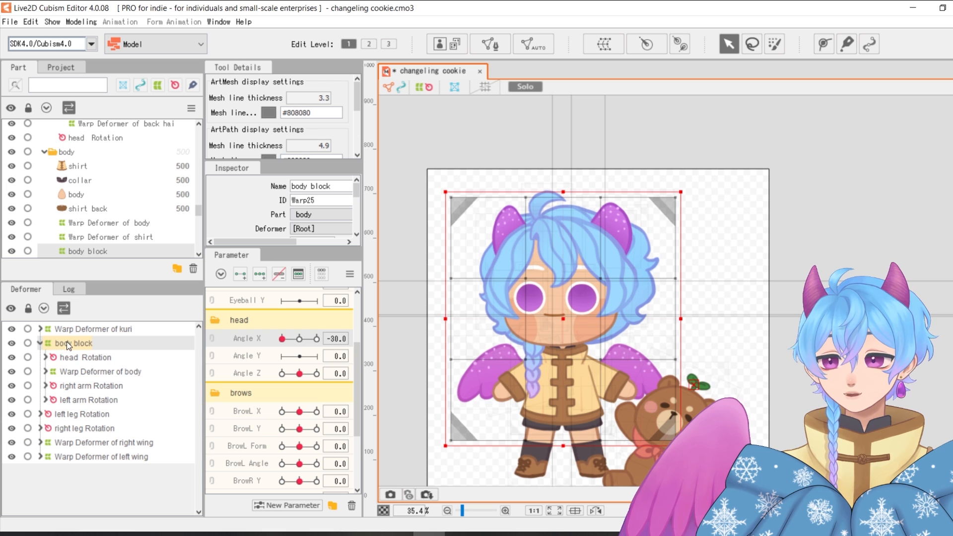
click(67, 357)
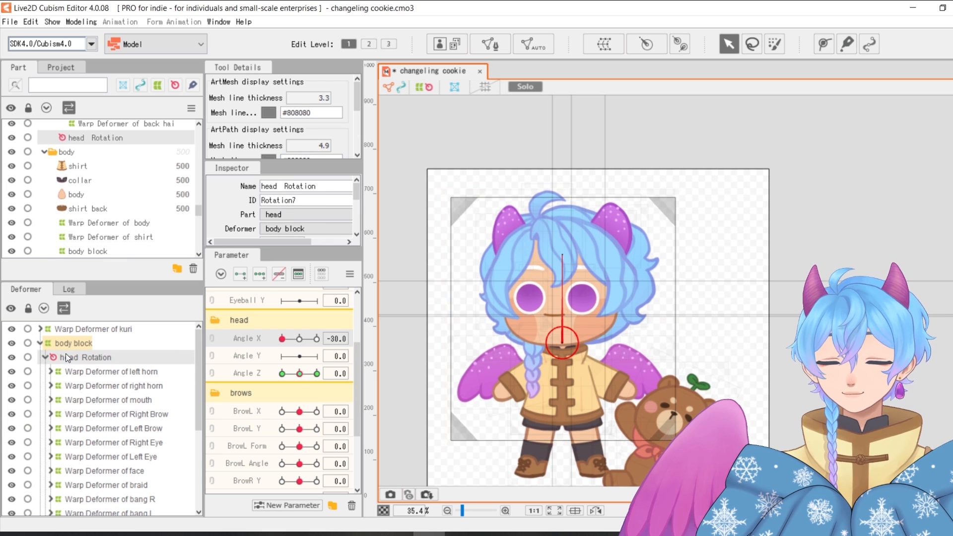
click(562, 252)
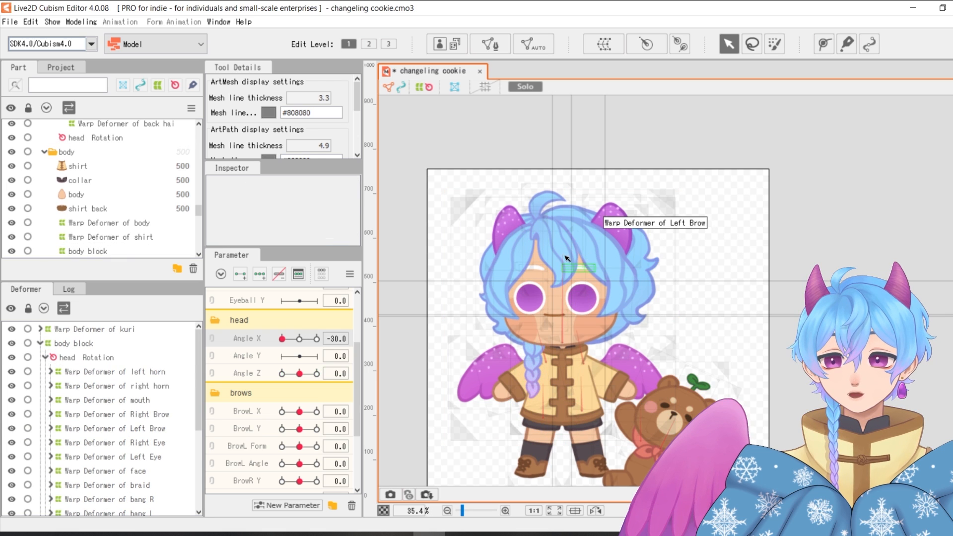
click(102, 372)
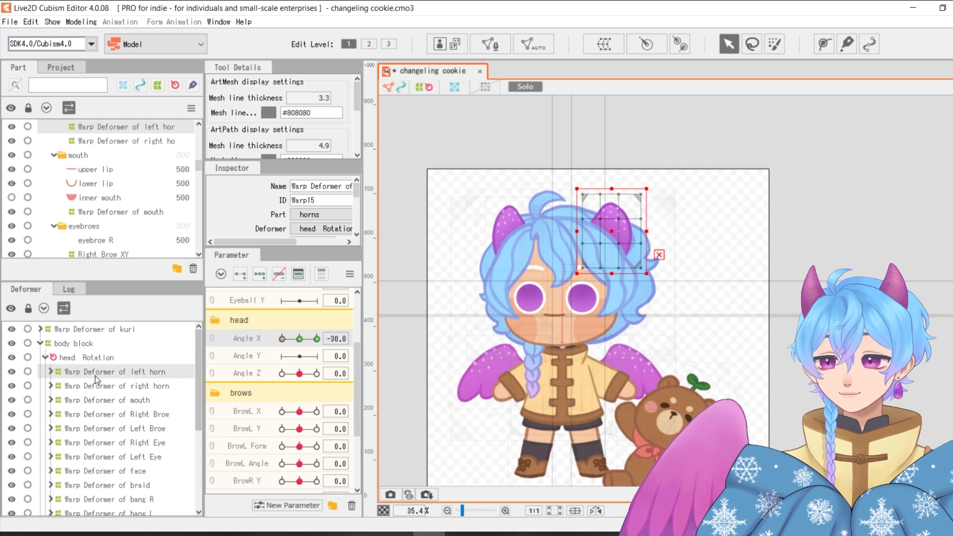
scroll(106, 369, down, 5)
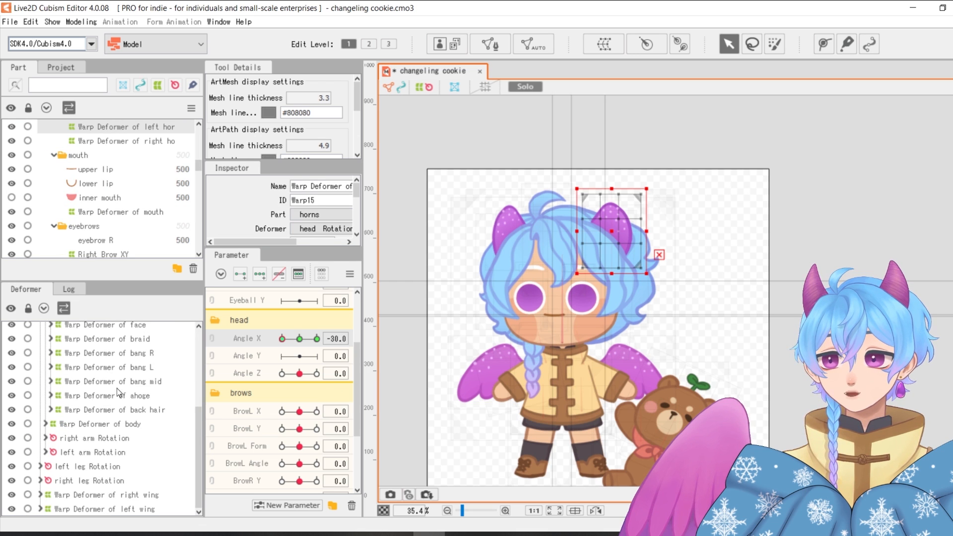
shift+click(147, 411)
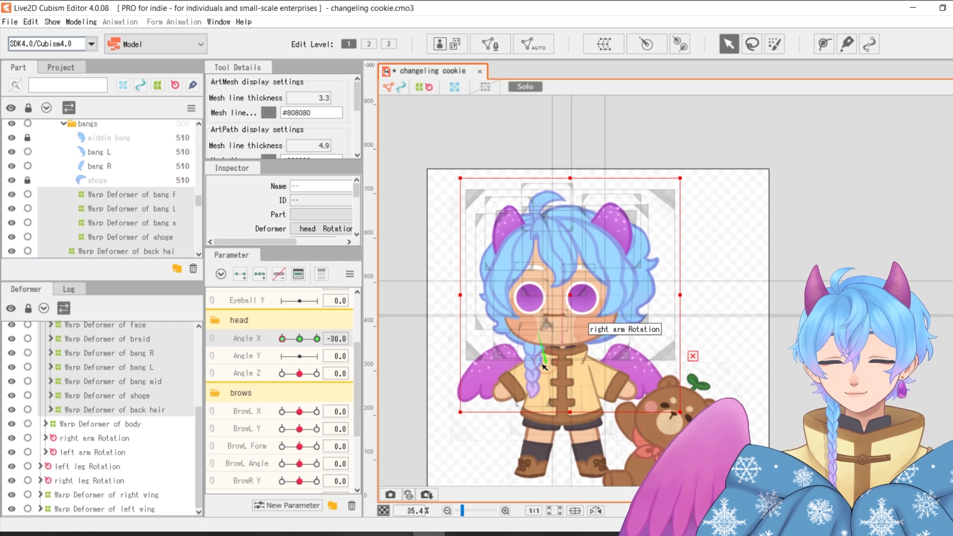
- Mirror the selected head deformers' Angle X -30.0 shapes to the opposite key with Reflect Motion, set to Reflect Horizontally
scroll(555, 359, up, 2)
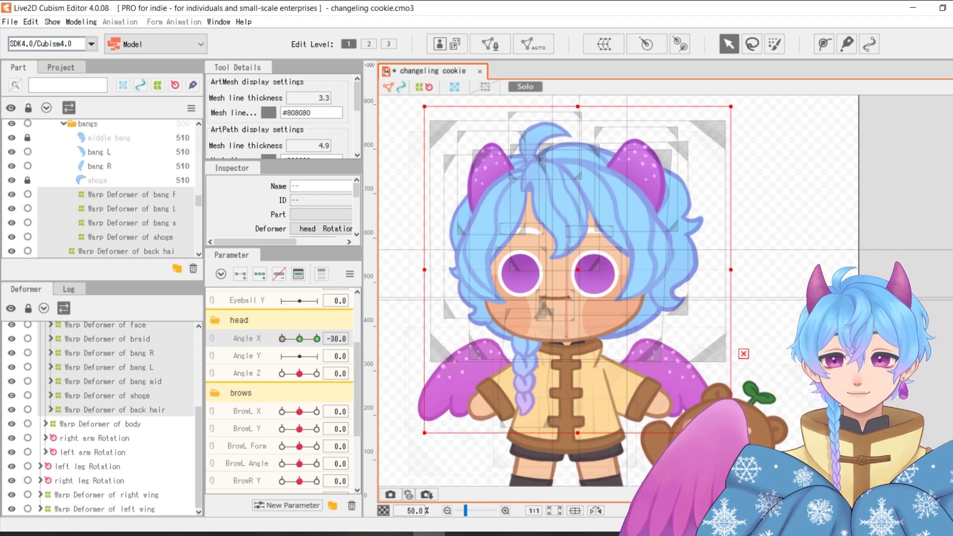
mouse_move(719, 337)
mouse_down()
mouse_move(761, 341)
mouse_move(730, 335)
mouse_up()
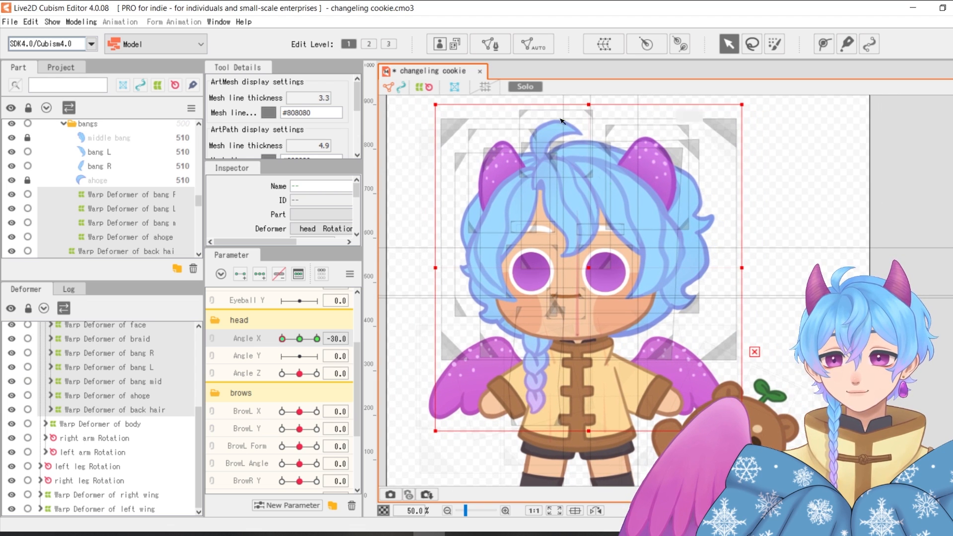
click(88, 23)
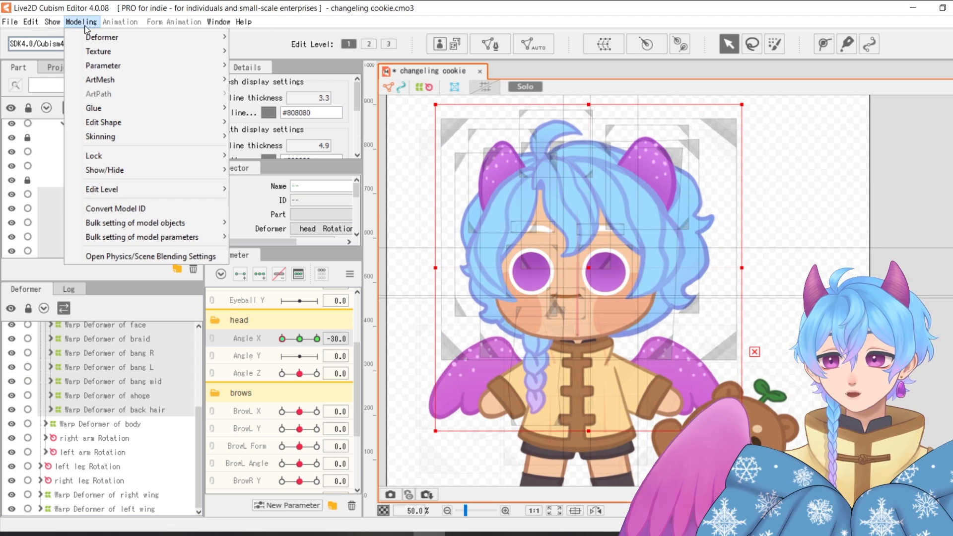
mouse_move(167, 73)
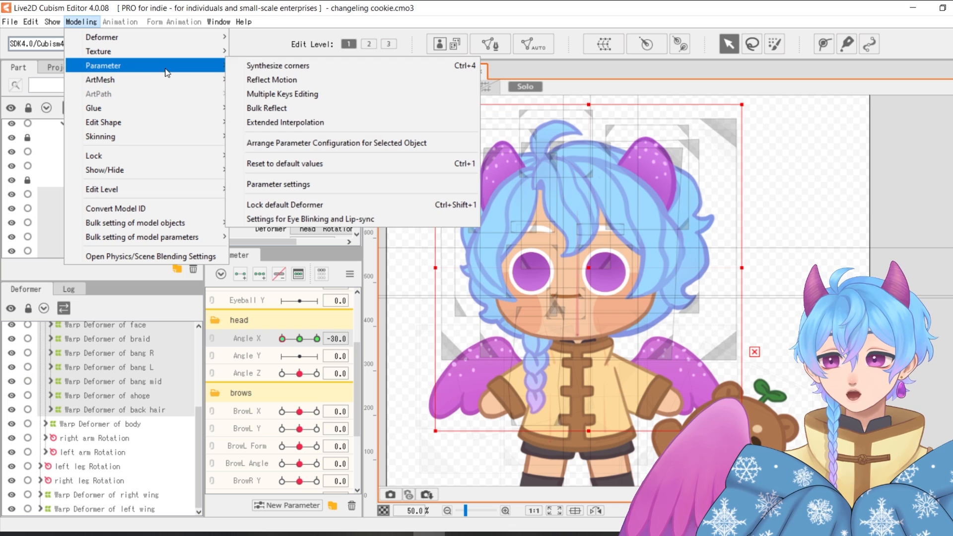
click(290, 78)
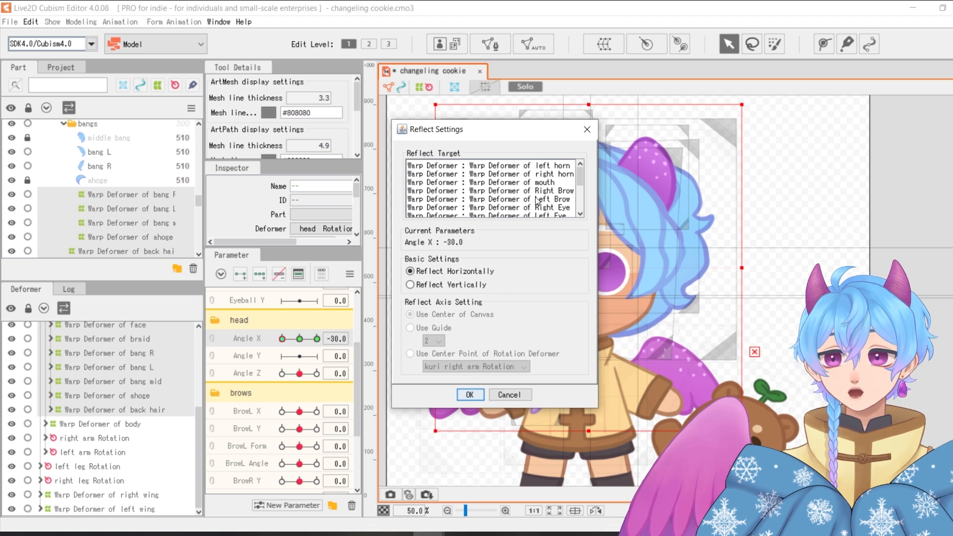
drag(580, 170, 580, 210)
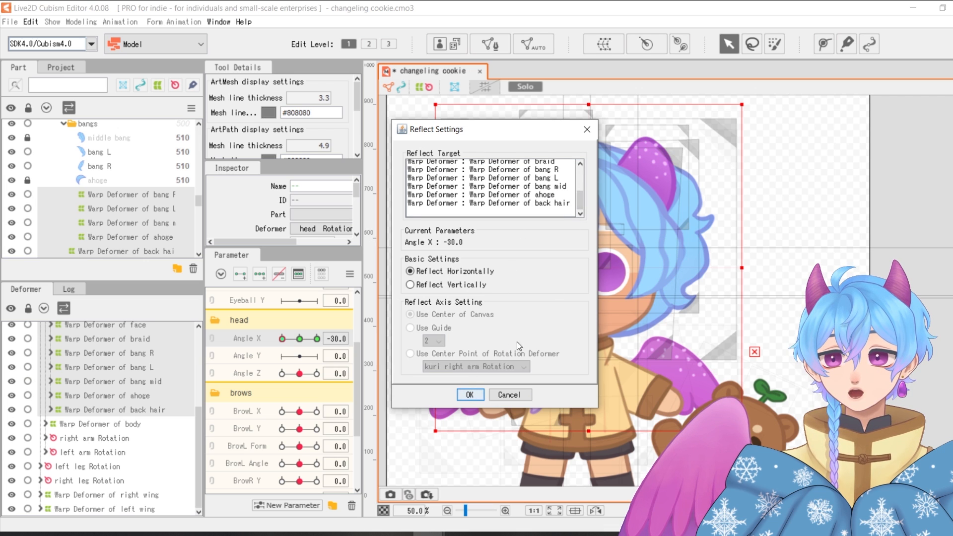
click(470, 395)
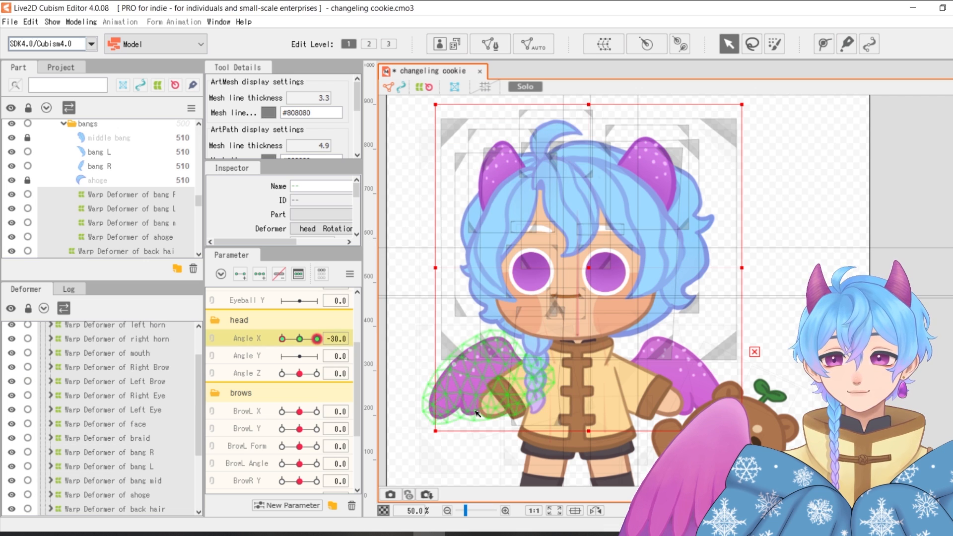
- Review the mirrored head turn by scrubbing Angle X between both extremes, finish at 30.0 and clear the selection
click(317, 339)
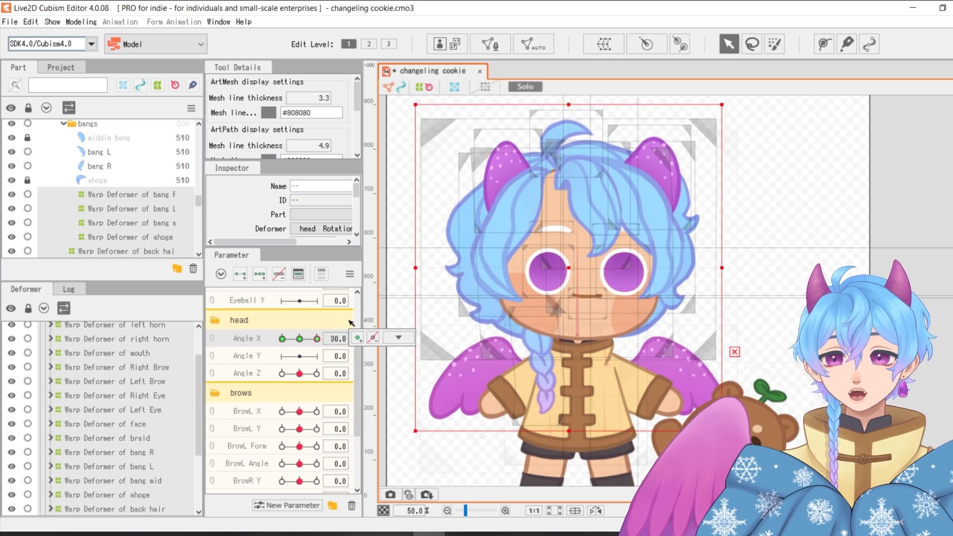
mouse_move(489, 318)
mouse_down()
mouse_move(238, 310)
mouse_move(473, 313)
mouse_up()
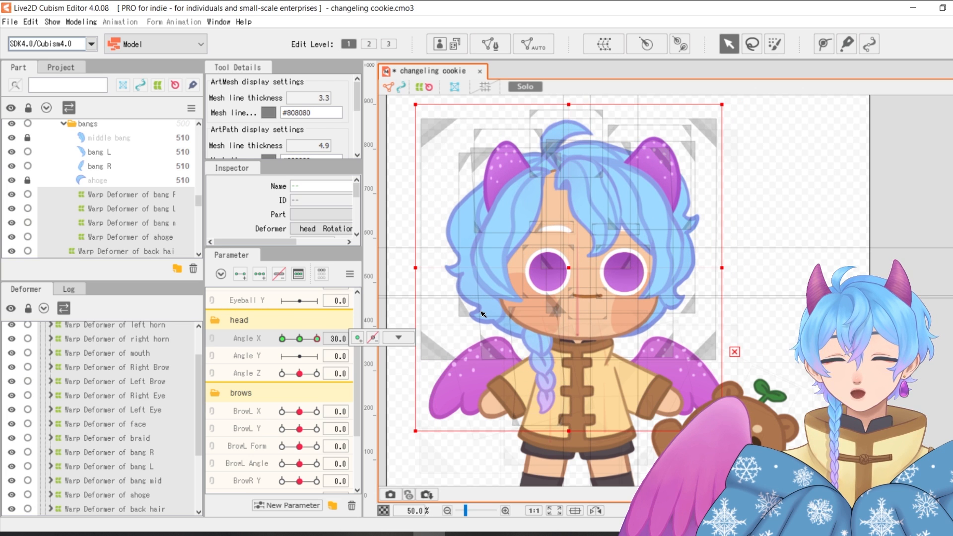
drag(317, 339, 277, 345)
click(317, 338)
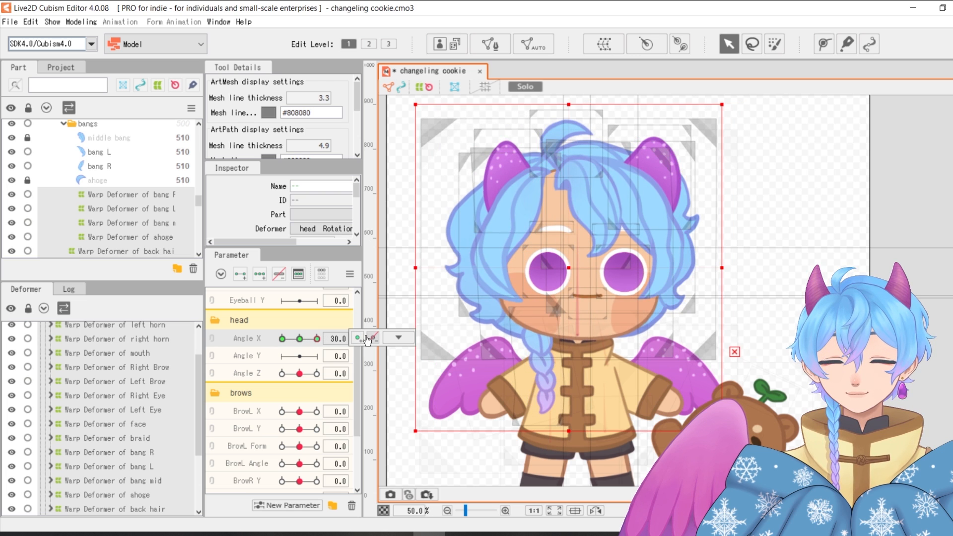
click(398, 338)
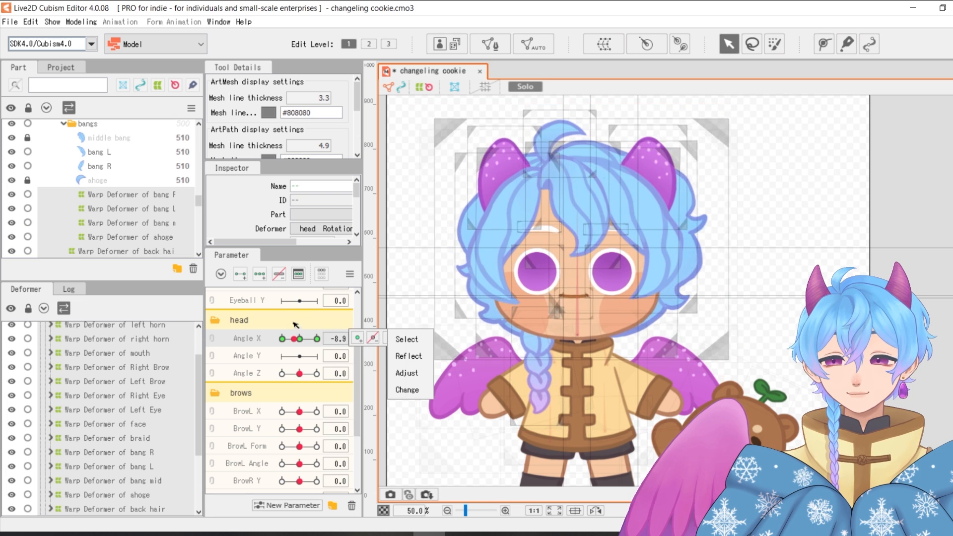
drag(244, 325, 376, 322)
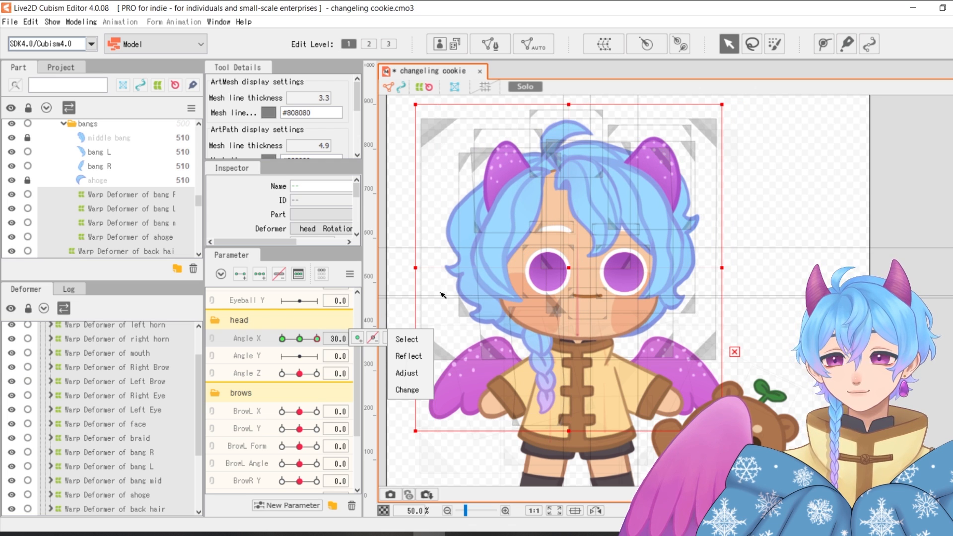
click(757, 271)
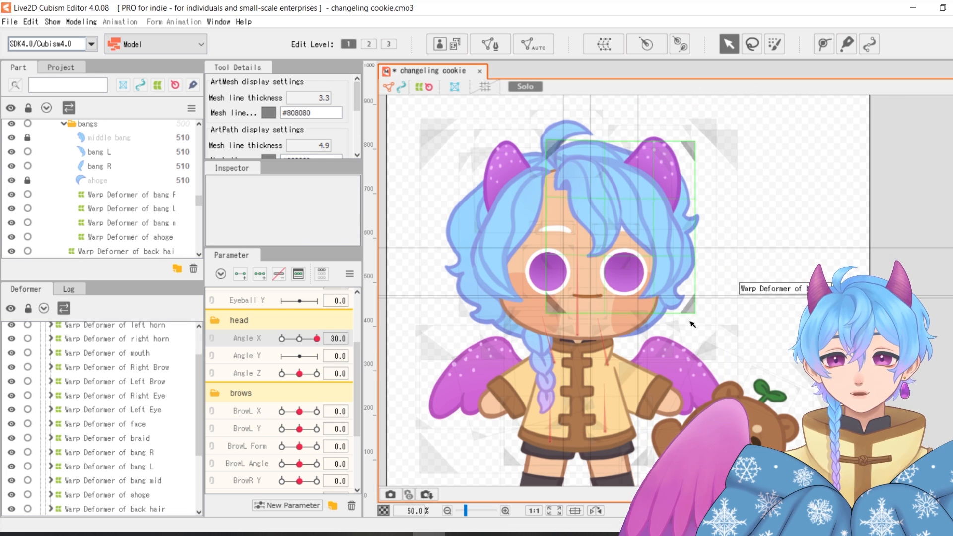
- Select Warp Deformer of bang R and widen it toward the face's center at Angle X 30.0
click(481, 209)
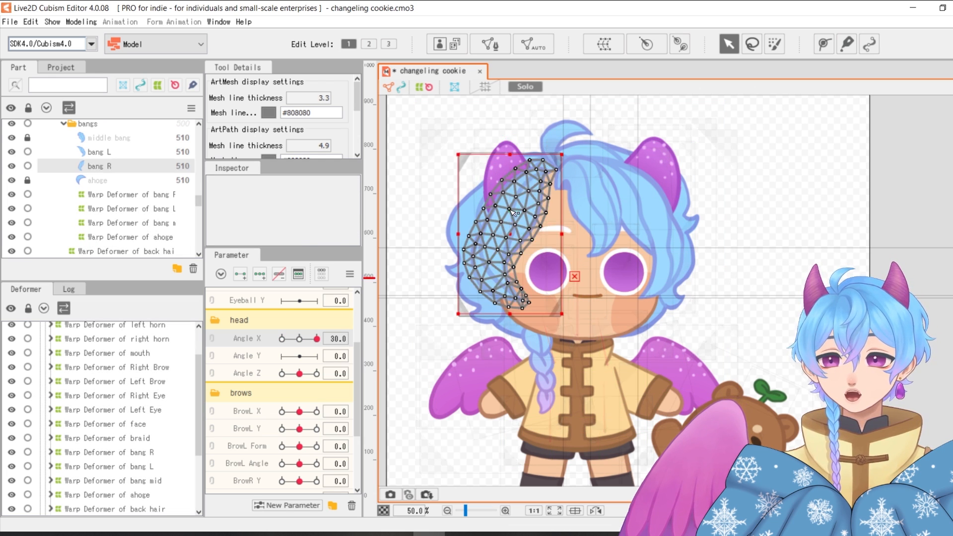
scroll(428, 165, up, 3)
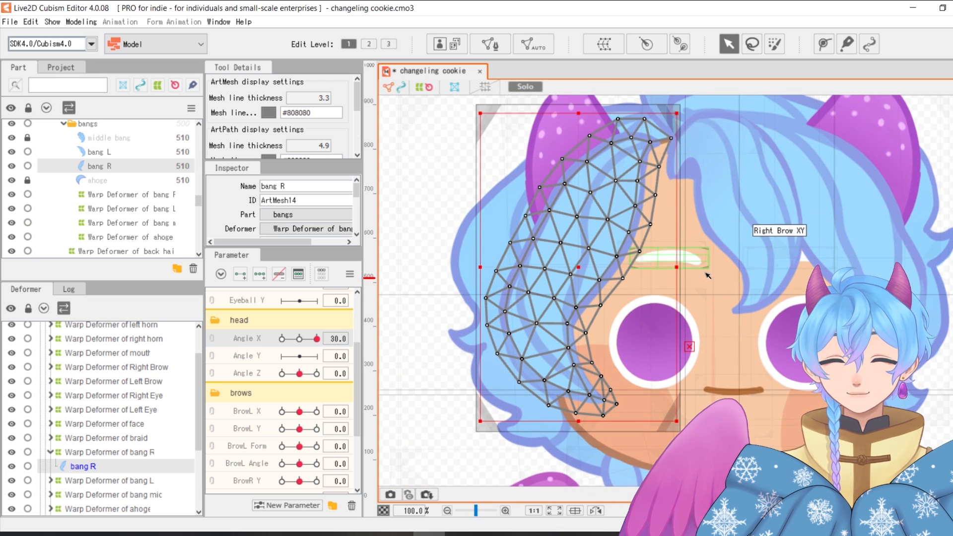
drag(681, 267, 679, 296)
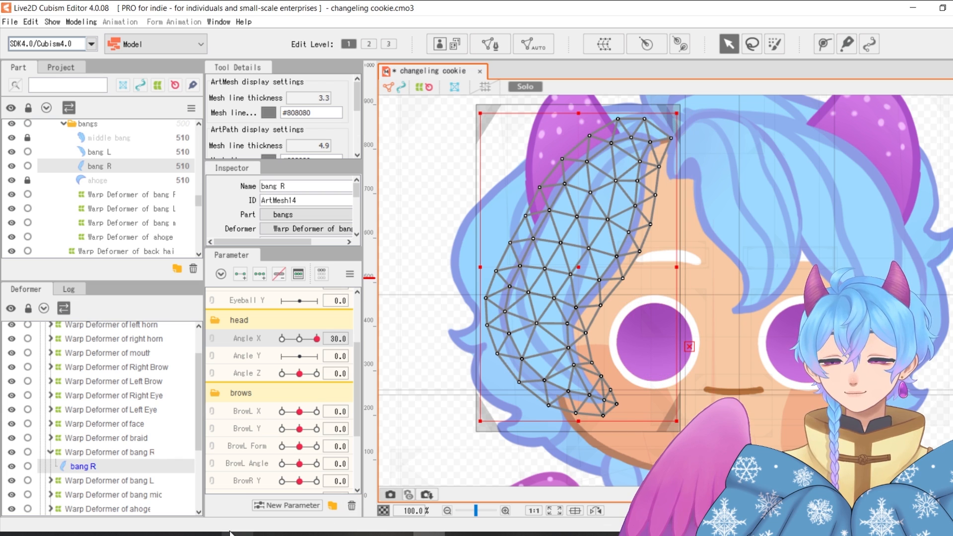
click(148, 452)
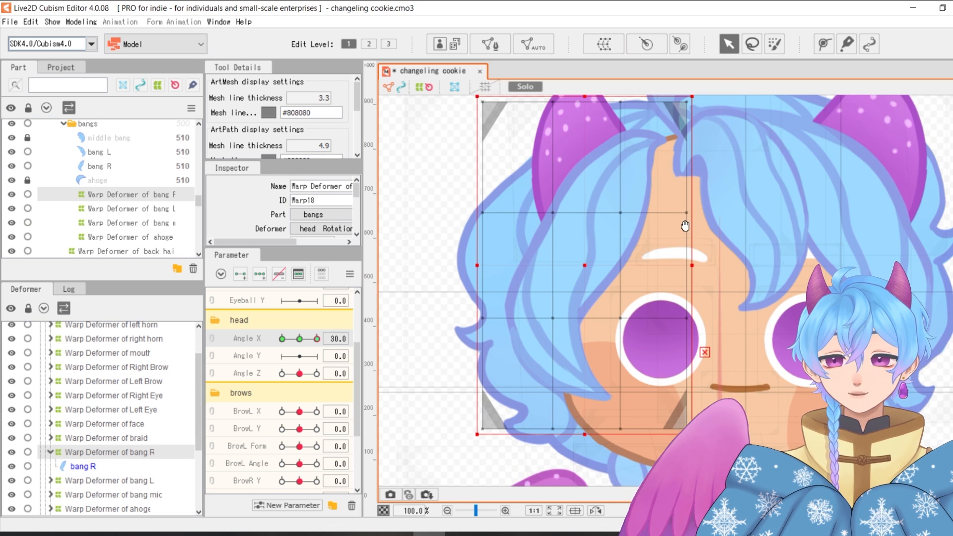
drag(692, 266, 715, 273)
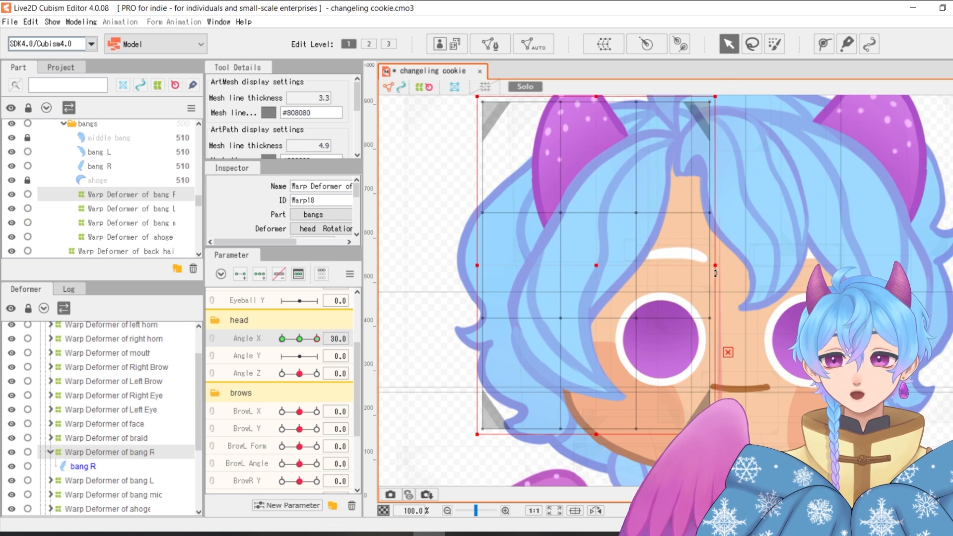
- Widen Warp Deformer of Right Eye outward, away from the face's center, at Angle X 30.0
scroll(715, 273, down, 4)
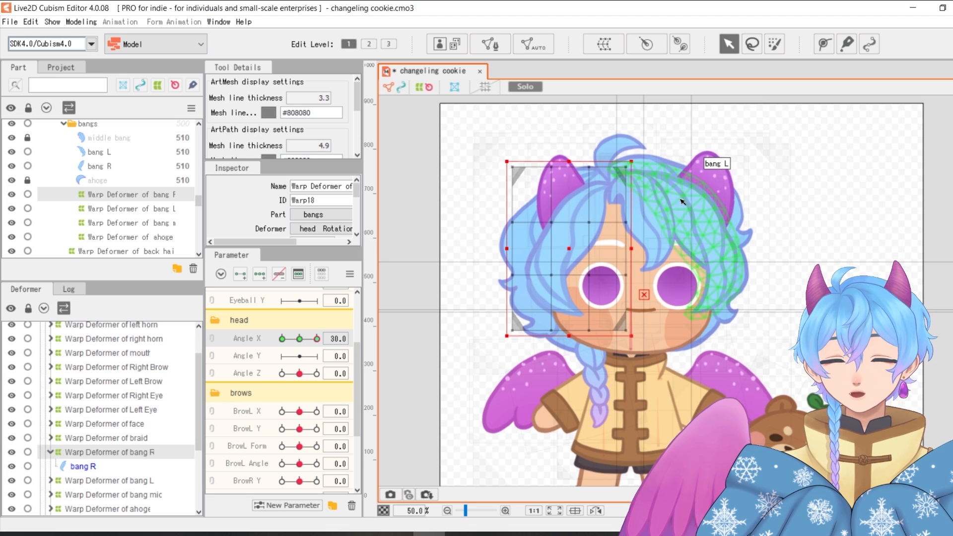
click(717, 175)
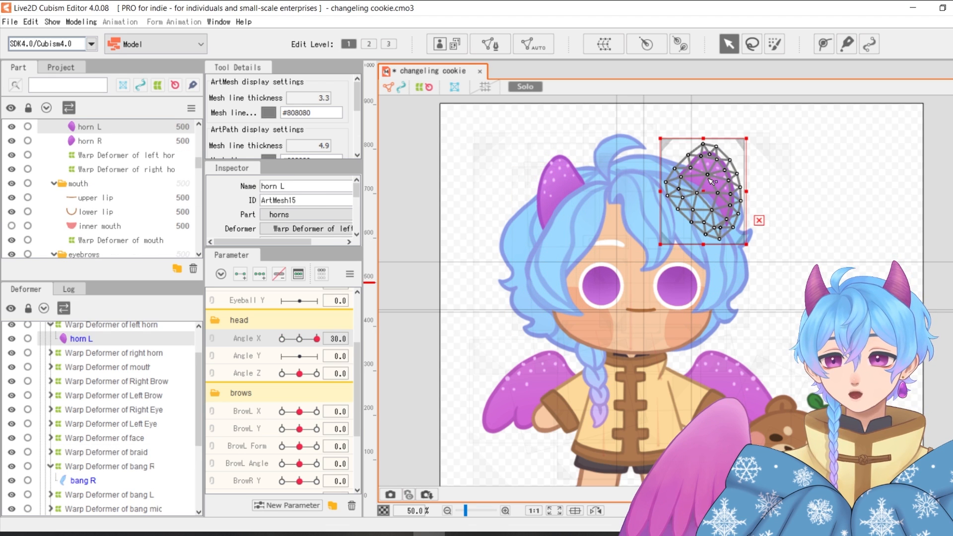
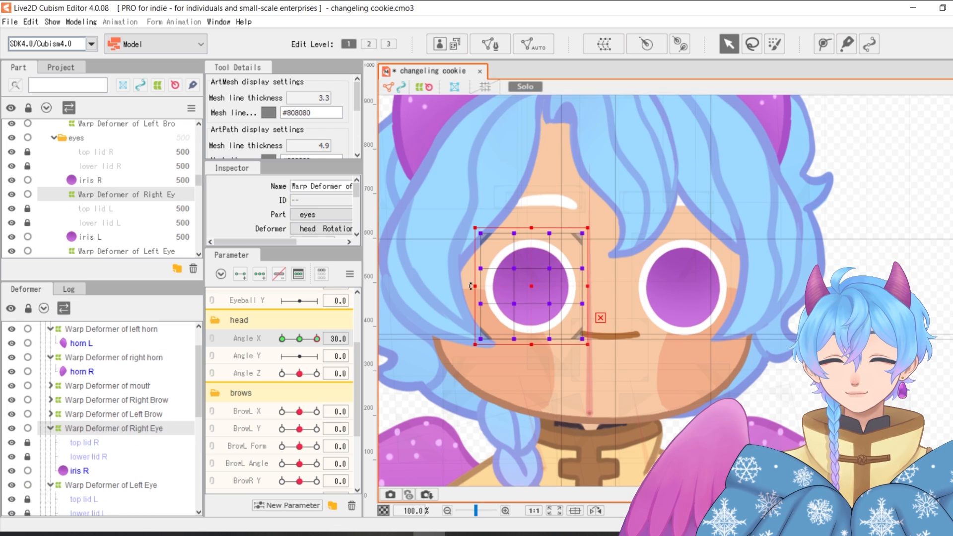
drag(475, 286, 466, 289)
scroll(565, 335, up, 3)
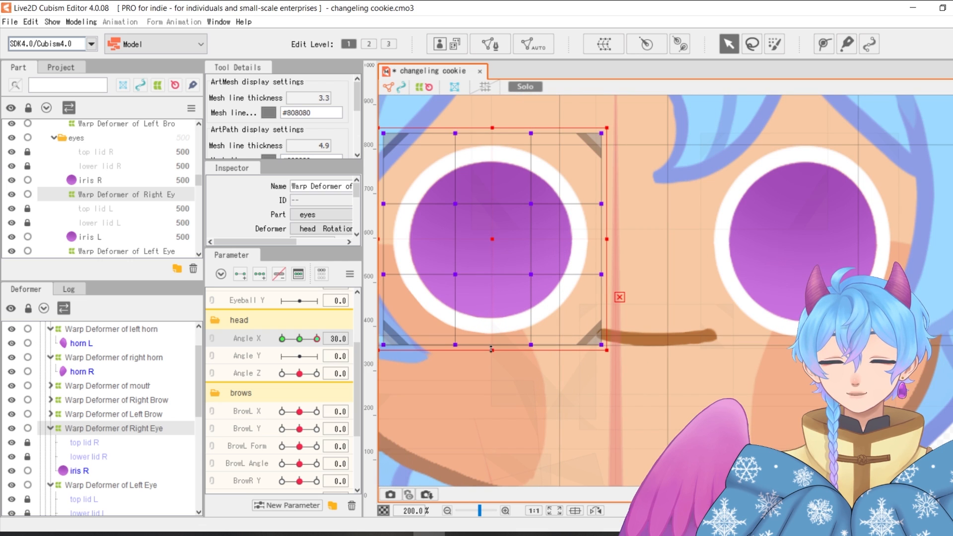
- Add a horizontal guide just below the eyes at Angle X -30.0, and return Angle X to 30.0
click(282, 338)
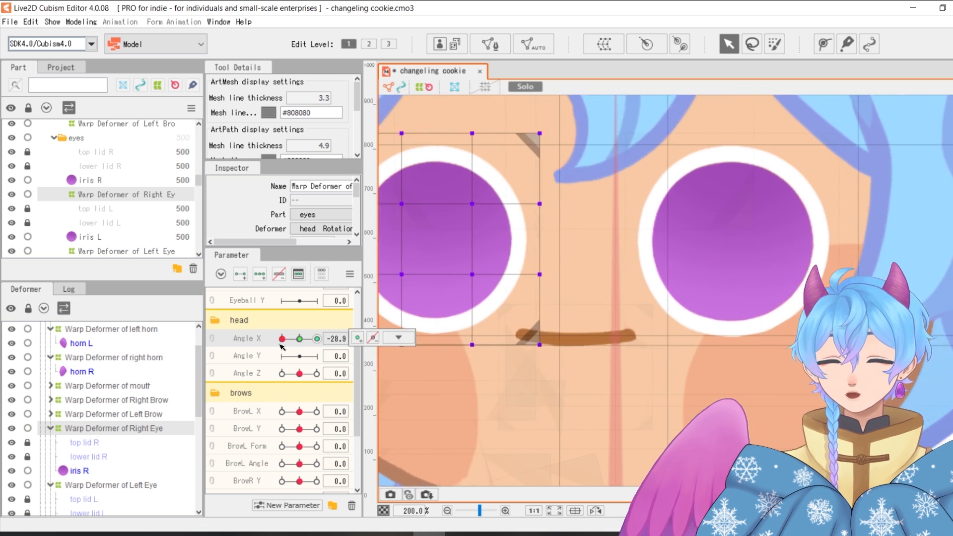
click(398, 337)
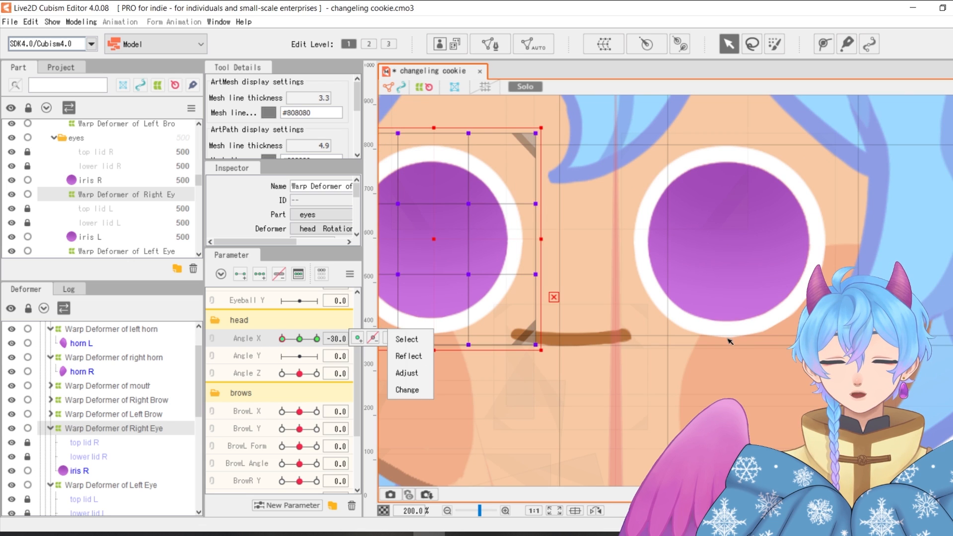
right_click(728, 341)
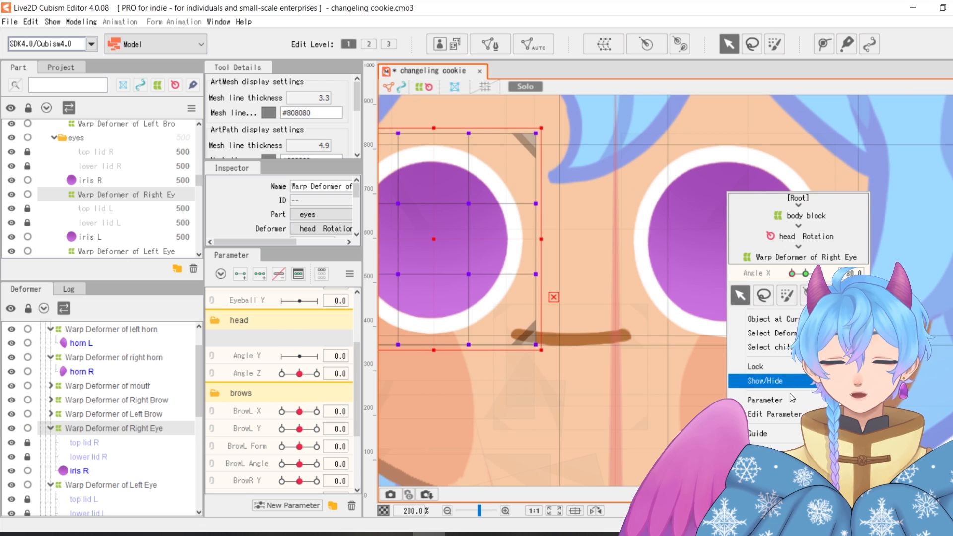
mouse_move(766, 433)
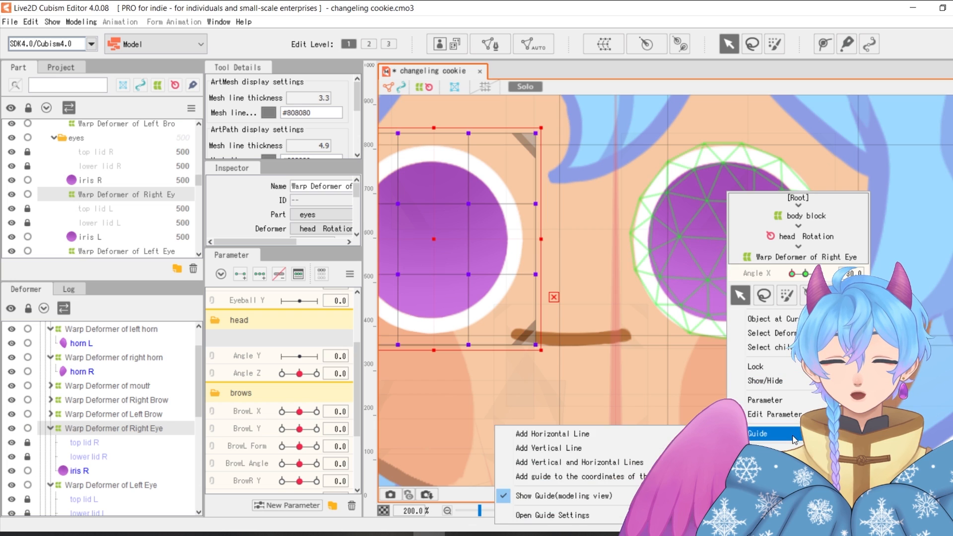
click(595, 434)
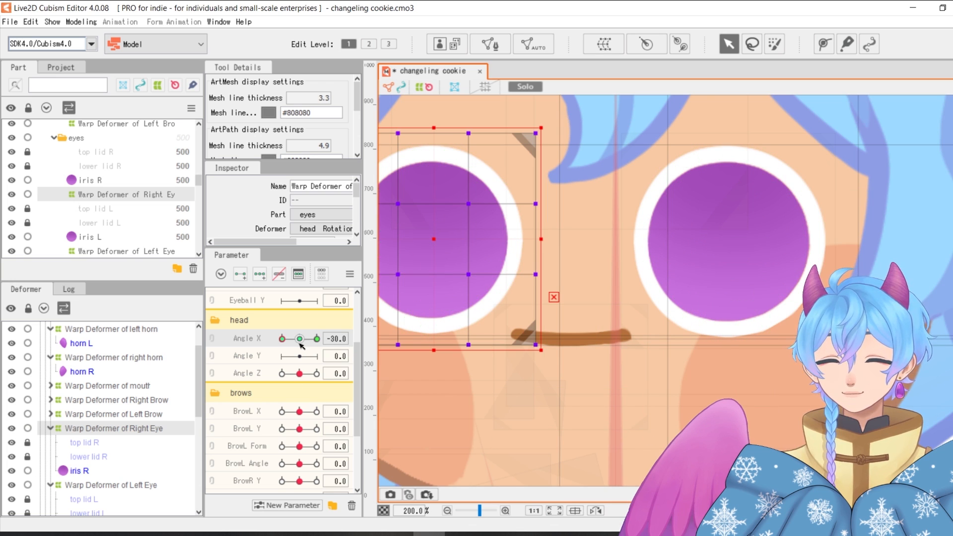
click(316, 339)
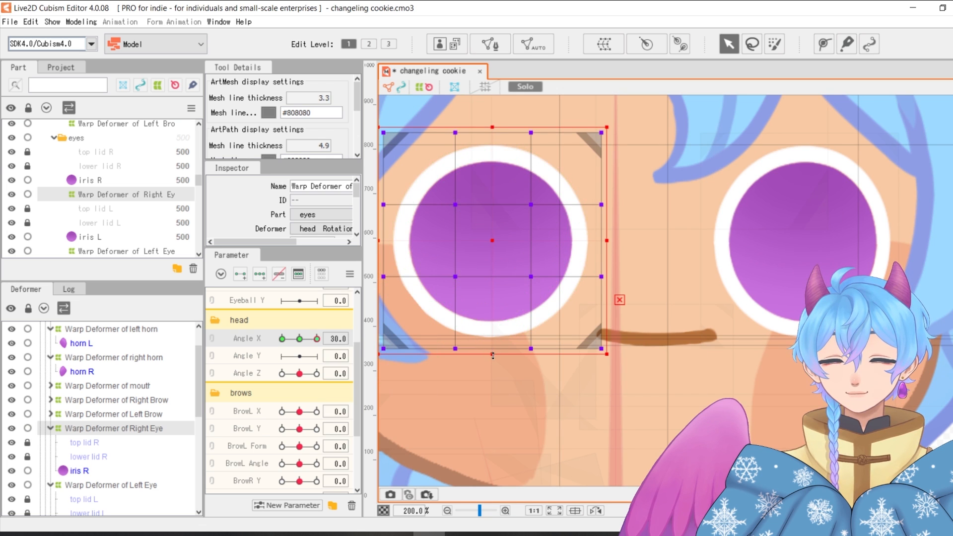
- Extend the lower edge of Warp Deformer of Right Eye toward the guide at Angle X 30.0, and compare the face with Angle X -30.0
scroll(493, 356, up, 3)
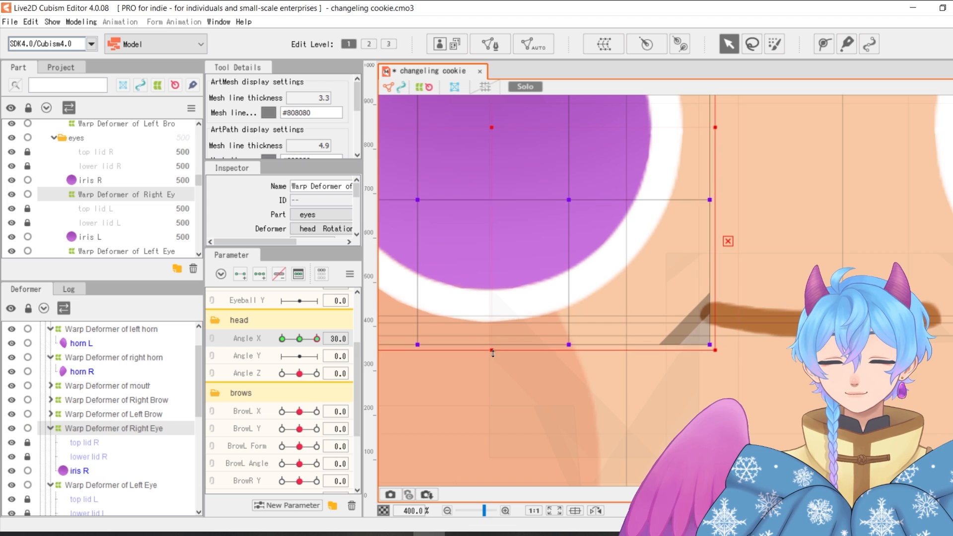
scroll(507, 349, down, 5)
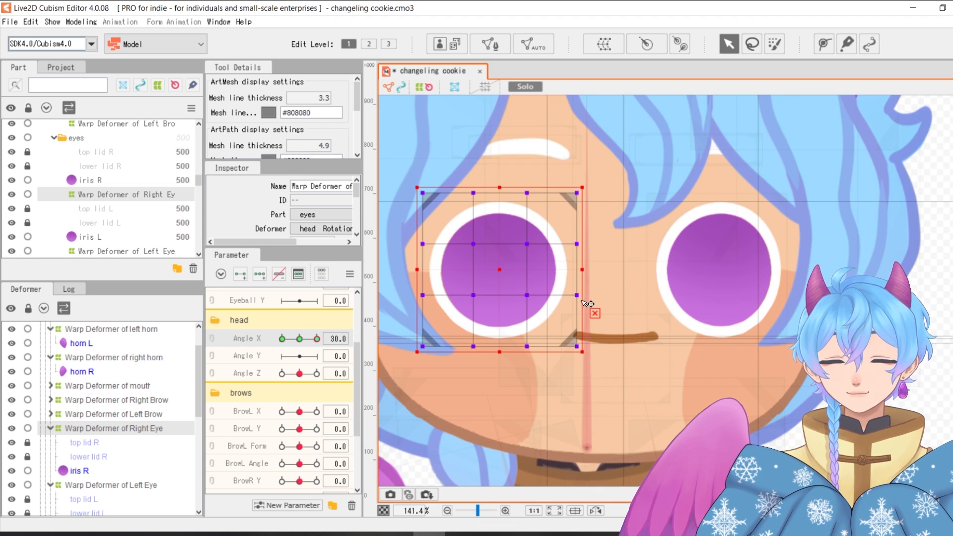
scroll(654, 307, down, 2)
scroll(745, 298, up, 1)
click(778, 307)
scroll(783, 309, down, 2)
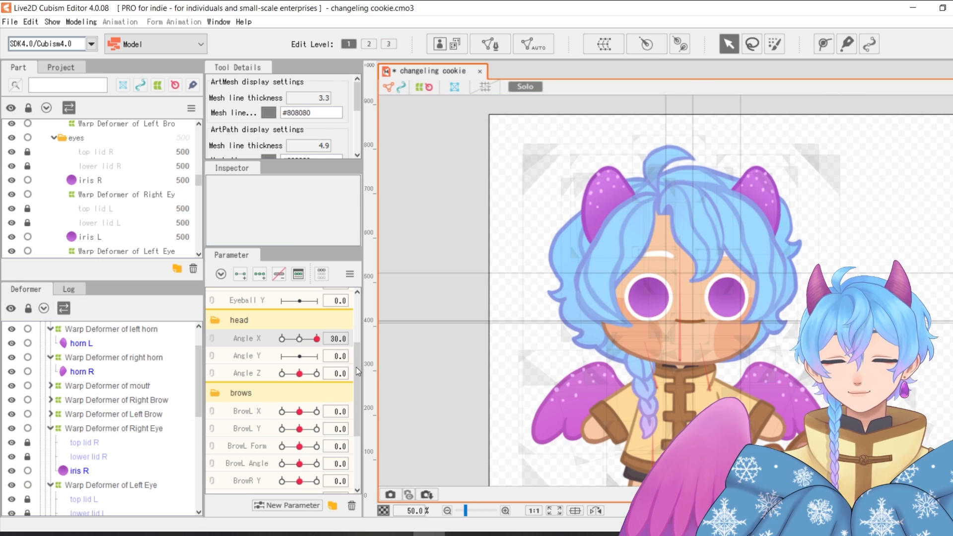
click(282, 339)
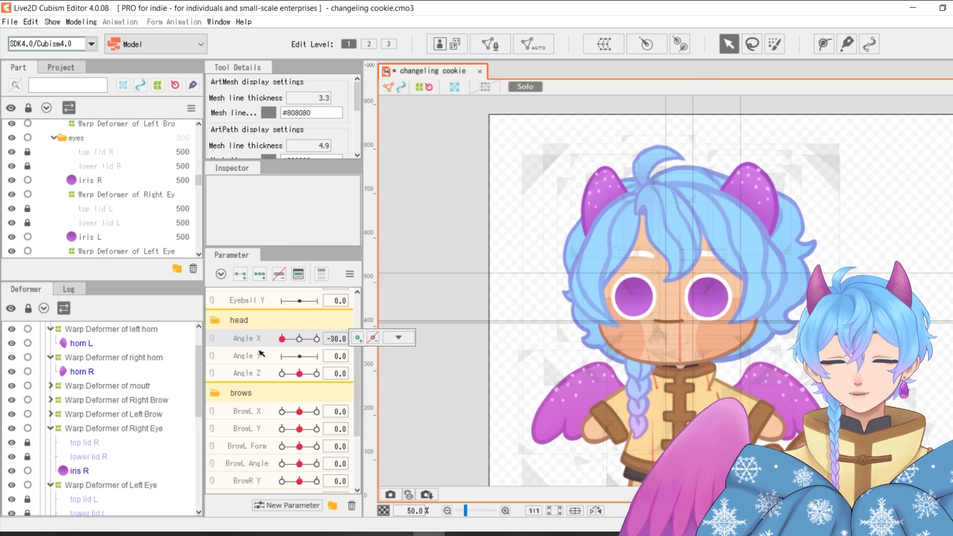
click(316, 339)
- Select Warp Deformer of Right Eye and shift it slightly toward the face's center at Angle X 30.0
click(655, 299)
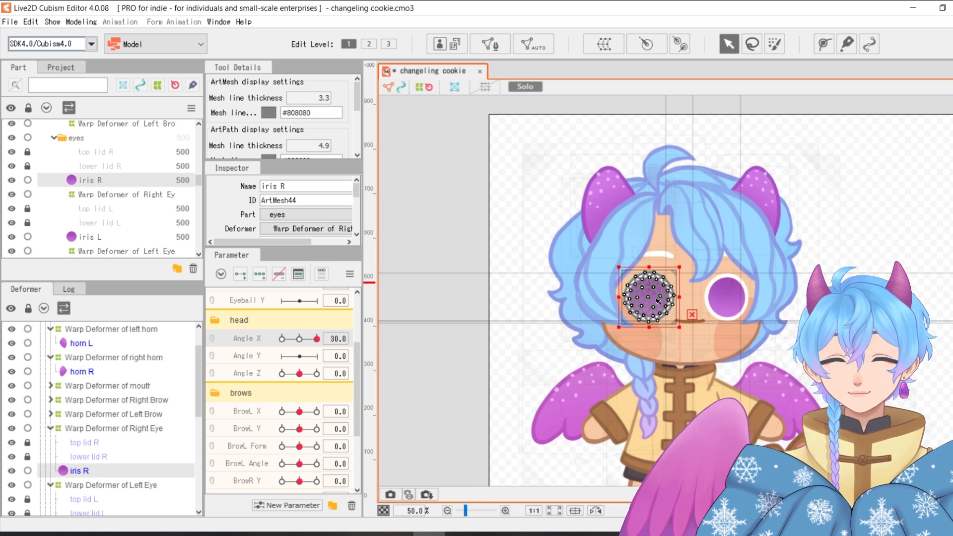
scroll(656, 299, up, 2)
click(114, 428)
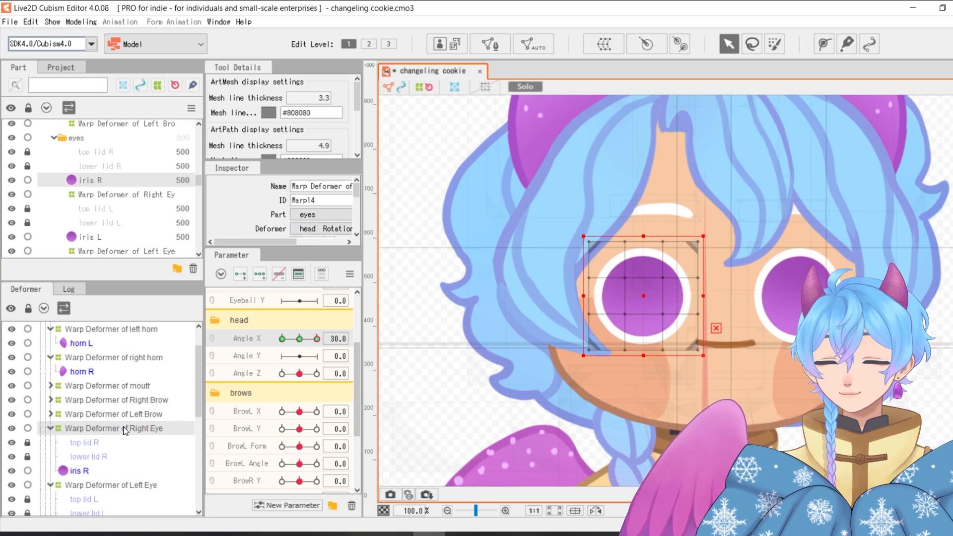
key(Right)
key(Right)
key(Right)
key(Right)
key(Right)
key(Right)
key(Right)
key(Right)
key(Right)
key(Right)
key(Right)
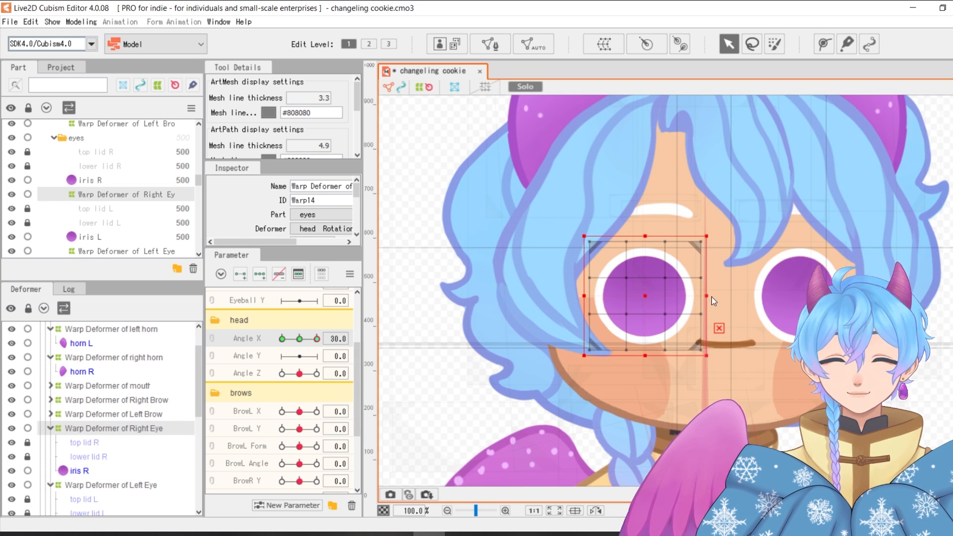
drag(711, 296, 710, 296)
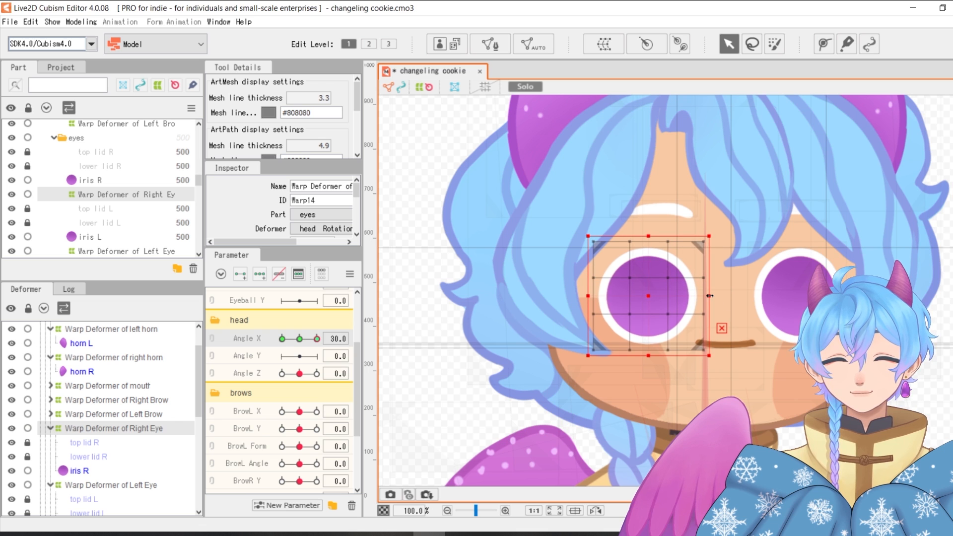
key(Right)
key(Right)
key(Right)
- Lasso the two inner point columns of Warp Deformer of Right Eye, move them slightly toward the face's center and clear the selection
click(752, 44)
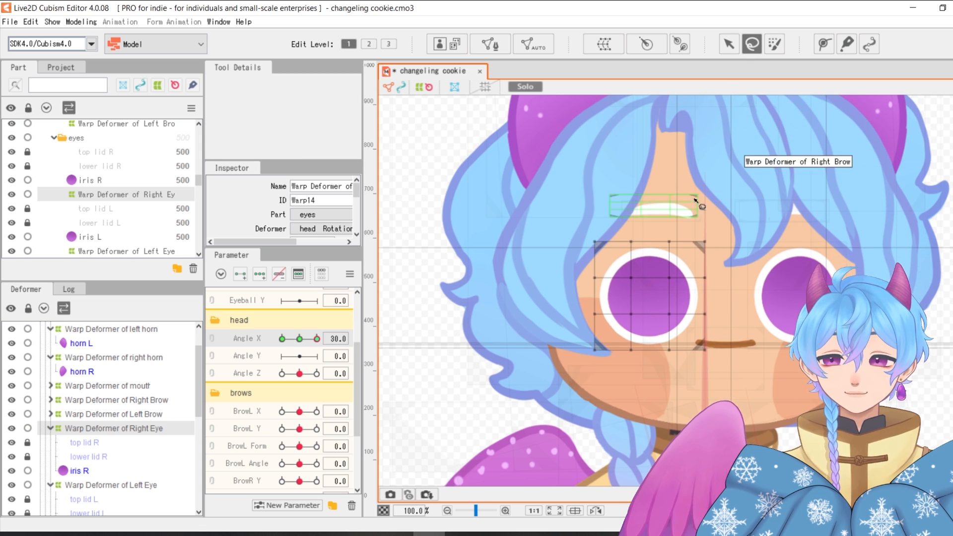
mouse_move(700, 196)
mouse_down()
mouse_move(686, 387)
mouse_move(632, 403)
mouse_move(616, 316)
mouse_move(692, 216)
mouse_move(678, 365)
mouse_up()
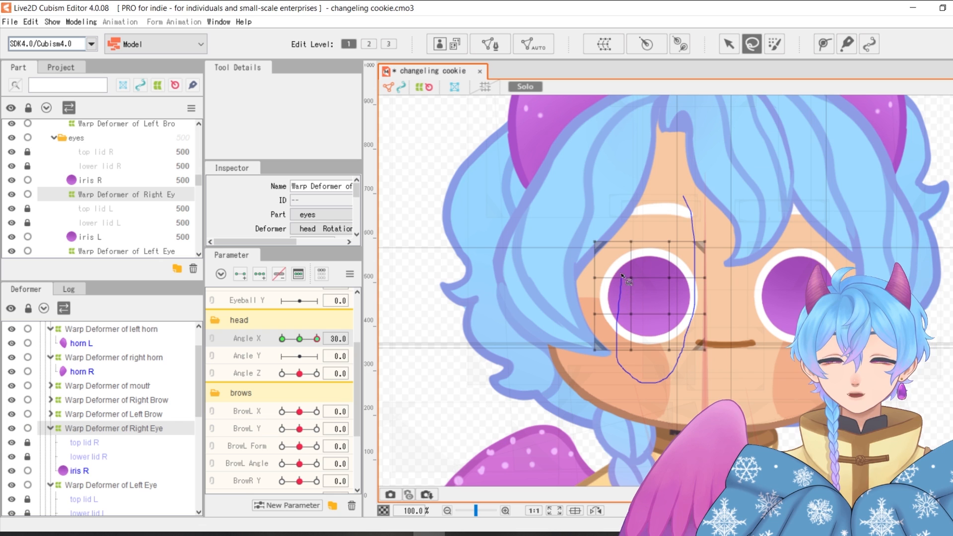
drag(622, 274, 639, 220)
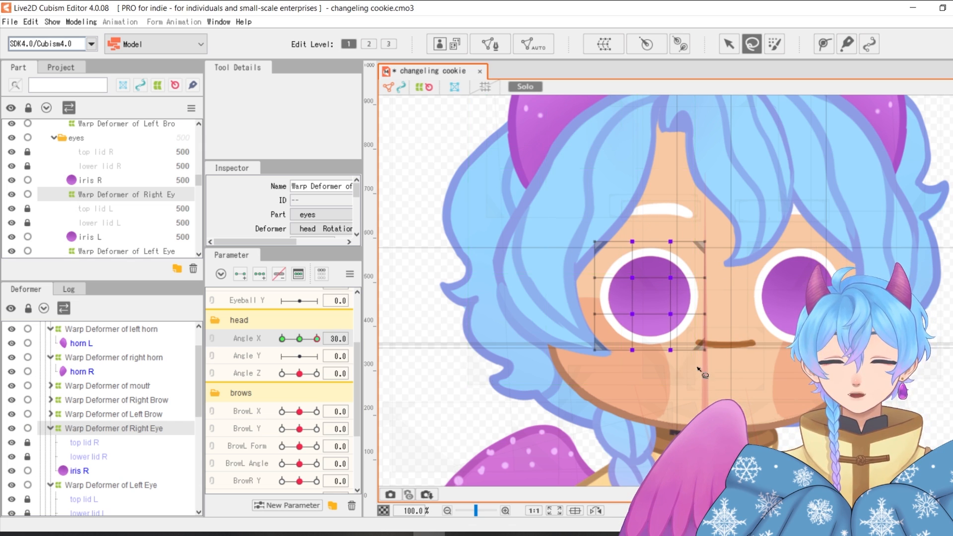
drag(680, 415, 679, 406)
click(749, 282)
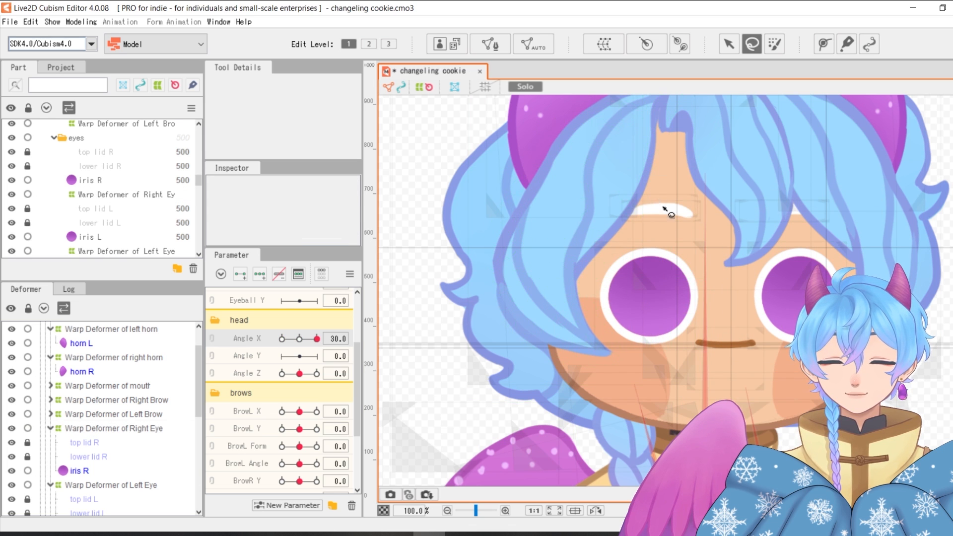
- Select Warp Deformer of bang R and lasso its inner-edge points beside the hair parting at Angle X 30.0
scroll(639, 199, down, 5)
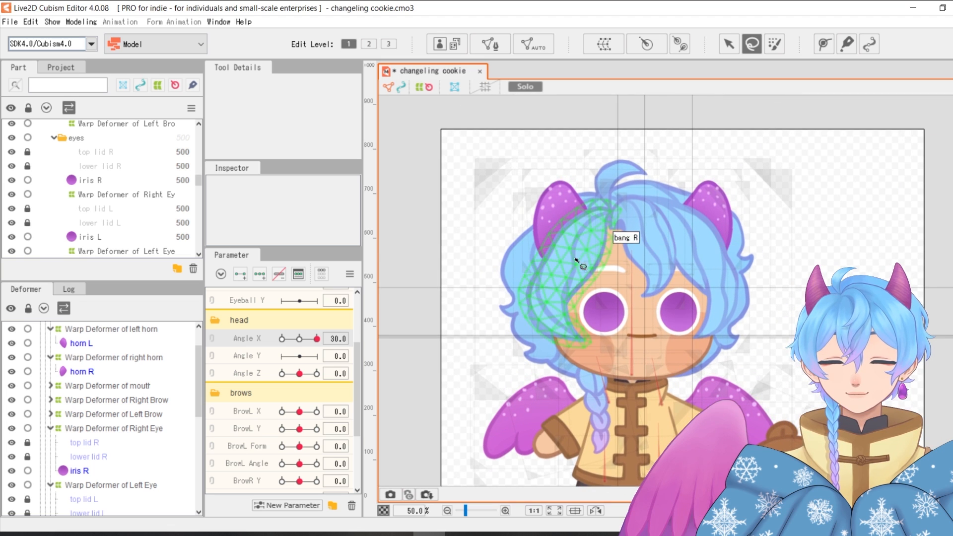
click(581, 243)
click(109, 494)
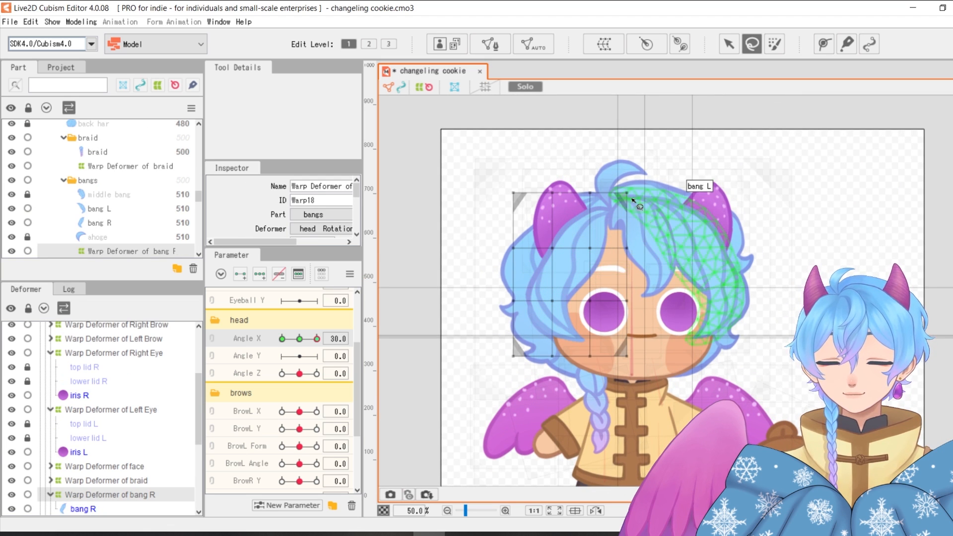
drag(639, 156, 641, 411)
drag(619, 151, 621, 153)
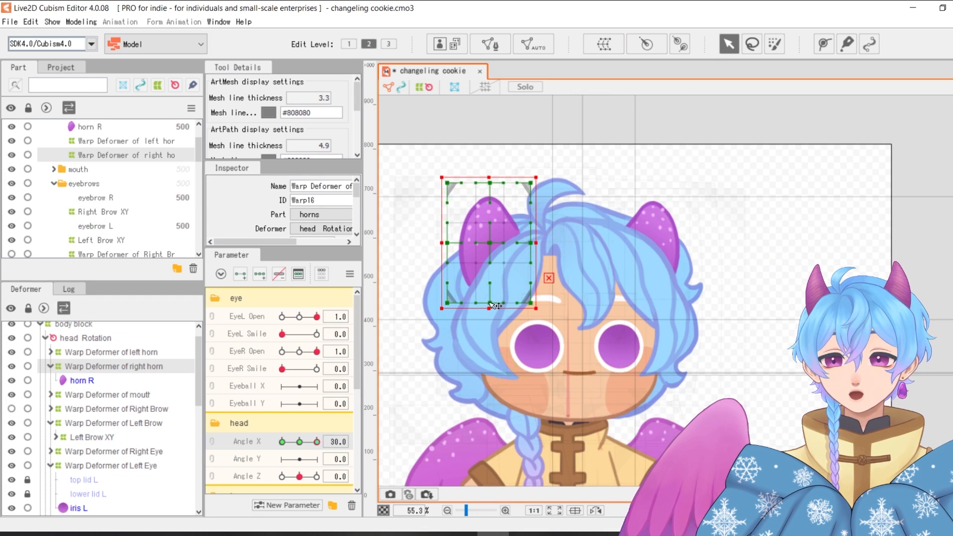
- Widen Warp Deformer of right horn slightly on both sides at Angle X 30.0
scroll(447, 255, up, 4)
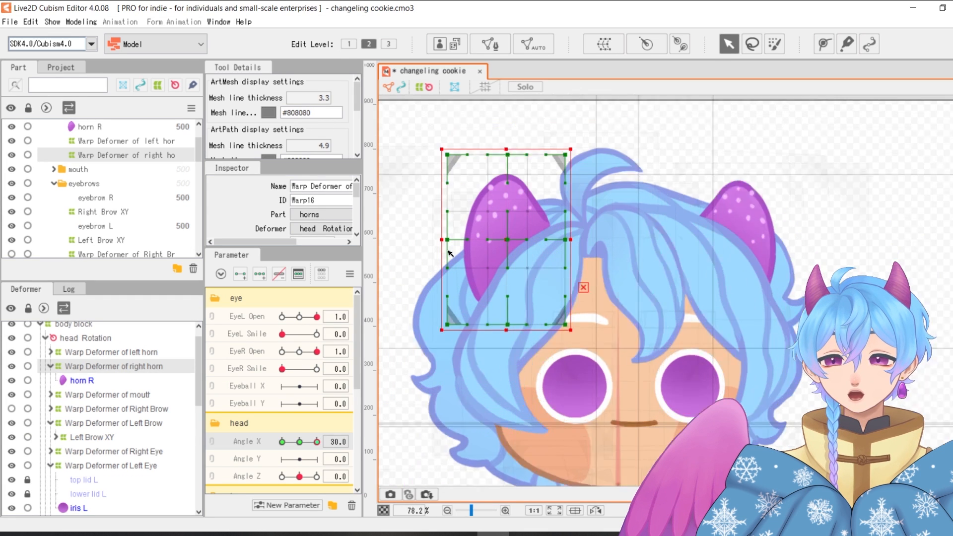
drag(434, 235, 432, 236)
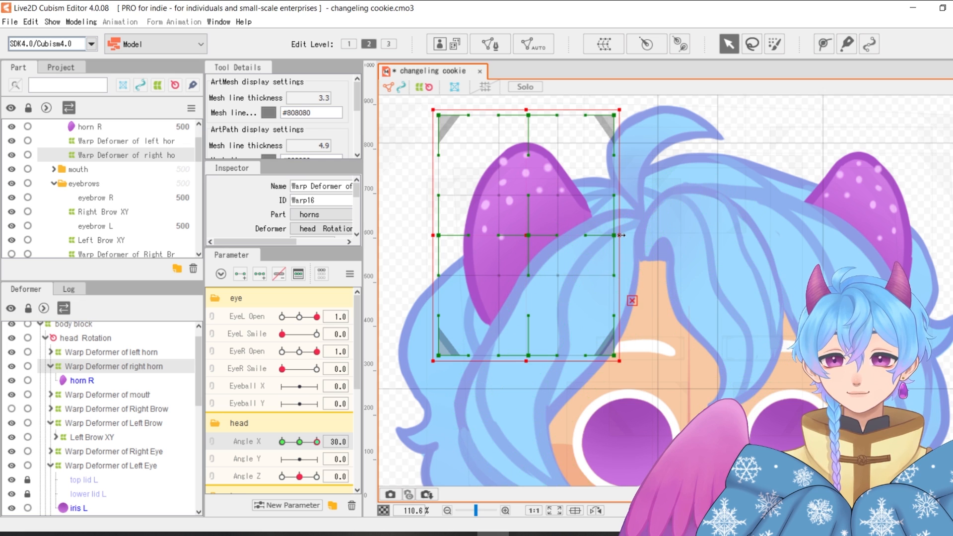
drag(621, 235, 621, 235)
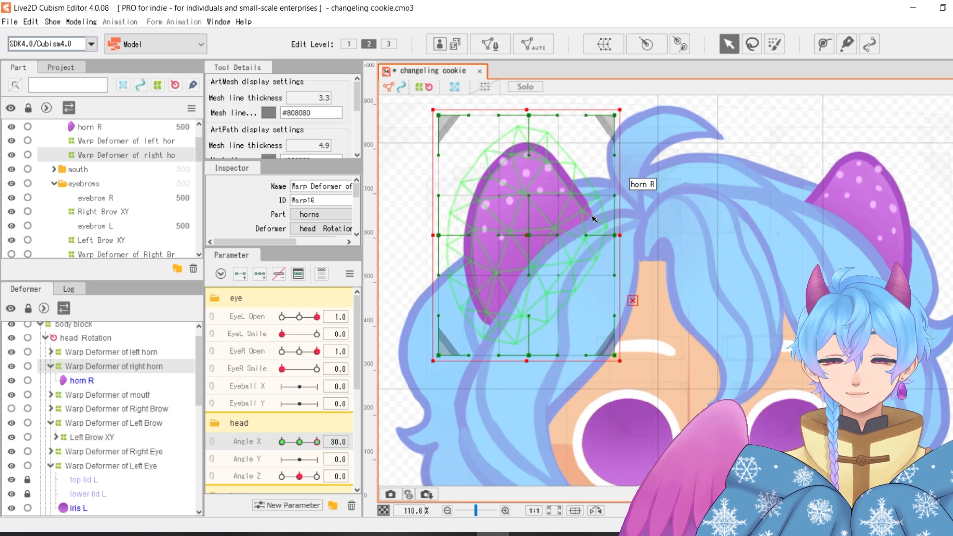
- Select the horn R mesh and stretch it slightly downward into the hair at Angle X 30.0
click(585, 208)
scroll(591, 213, up, 5)
scroll(596, 220, down, 5)
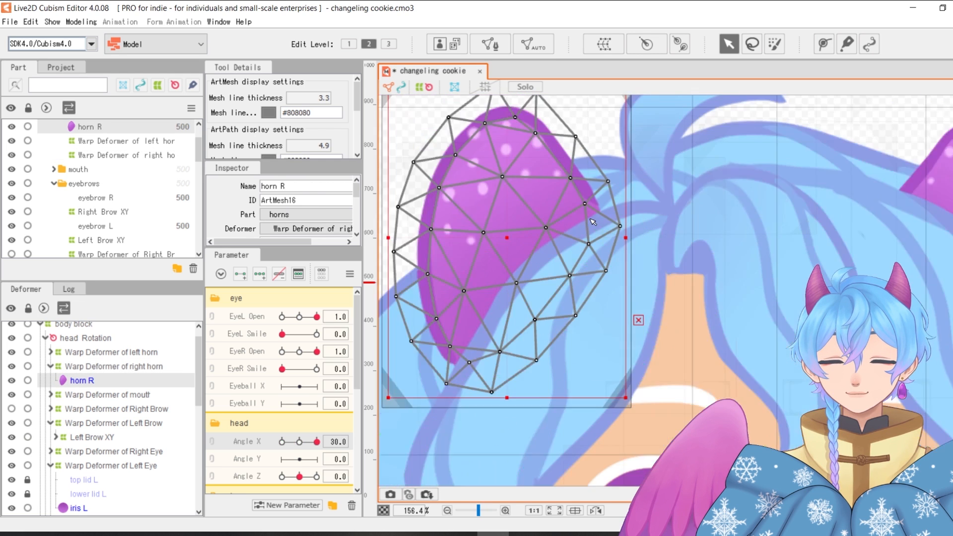
click(634, 248)
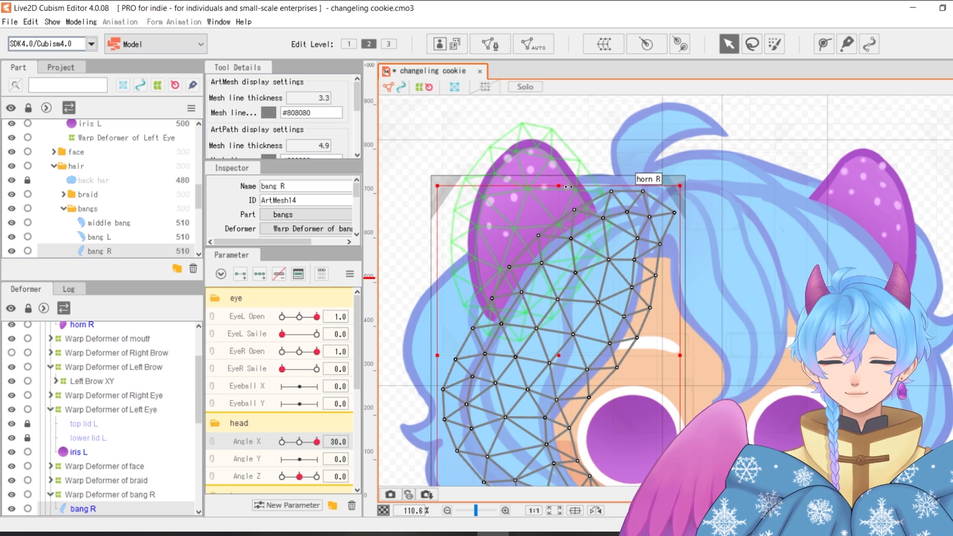
click(562, 165)
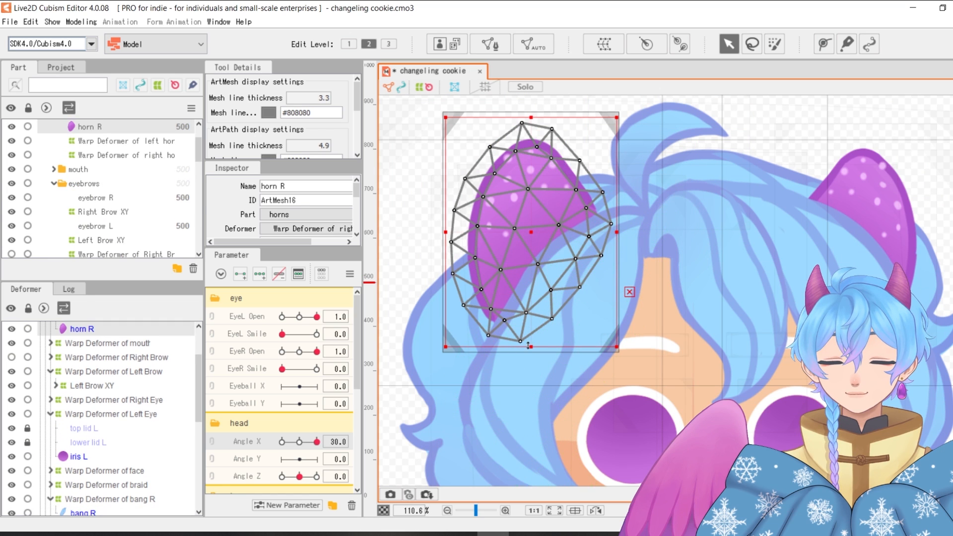
mouse_move(531, 346)
mouse_down()
mouse_move(531, 364)
mouse_move(531, 353)
mouse_up()
scroll(619, 248, up, 3)
scroll(590, 169, down, 2)
- Select Warp Deformer of bang R and pull its top-middle, upper outer corner and outer-edge points slightly outward at Angle X 30.0
click(653, 180)
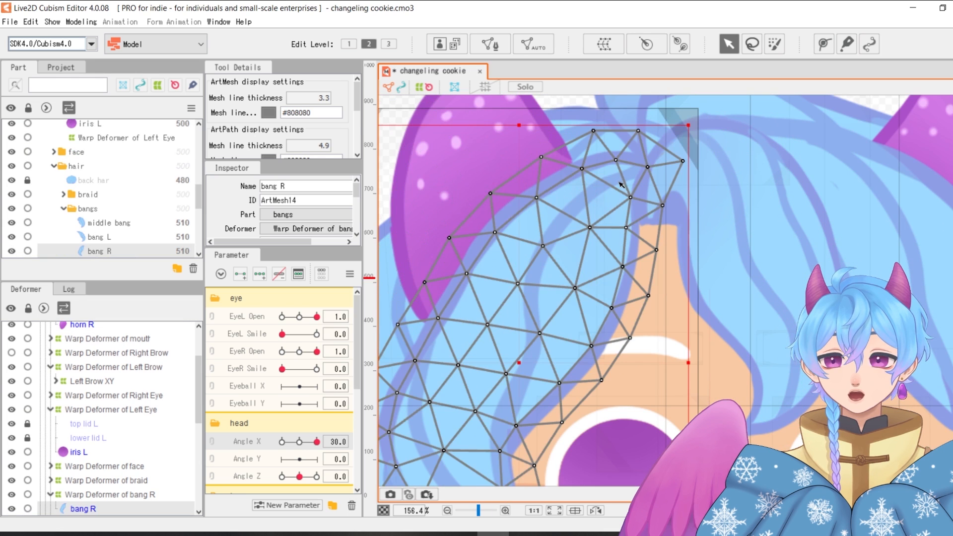
click(112, 496)
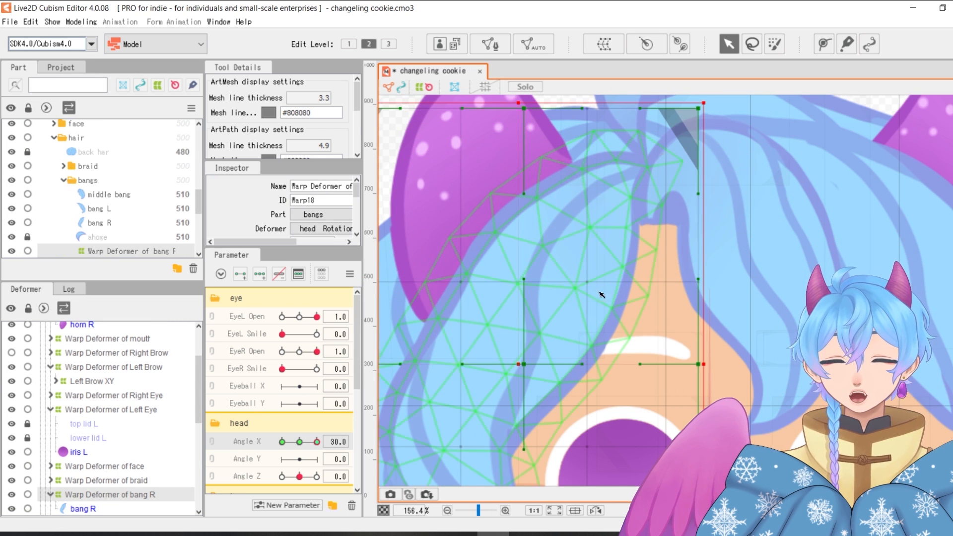
scroll(589, 276, down, 2)
drag(556, 190, 555, 186)
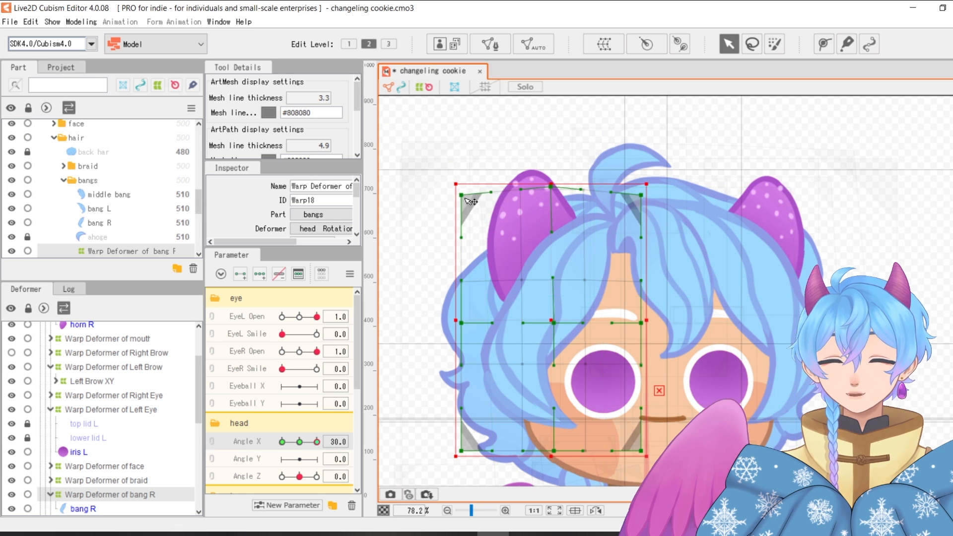
drag(462, 196, 451, 193)
drag(528, 283, 523, 281)
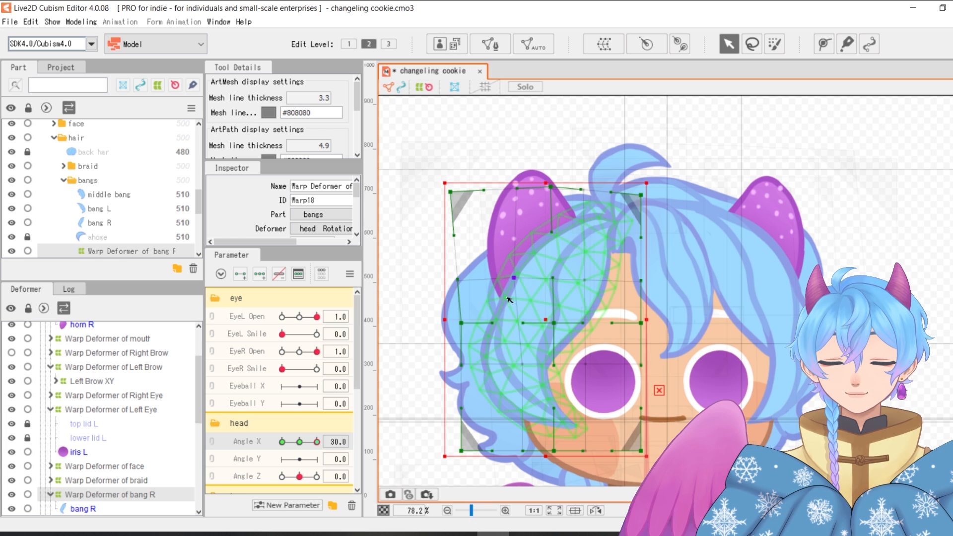
drag(461, 324, 454, 324)
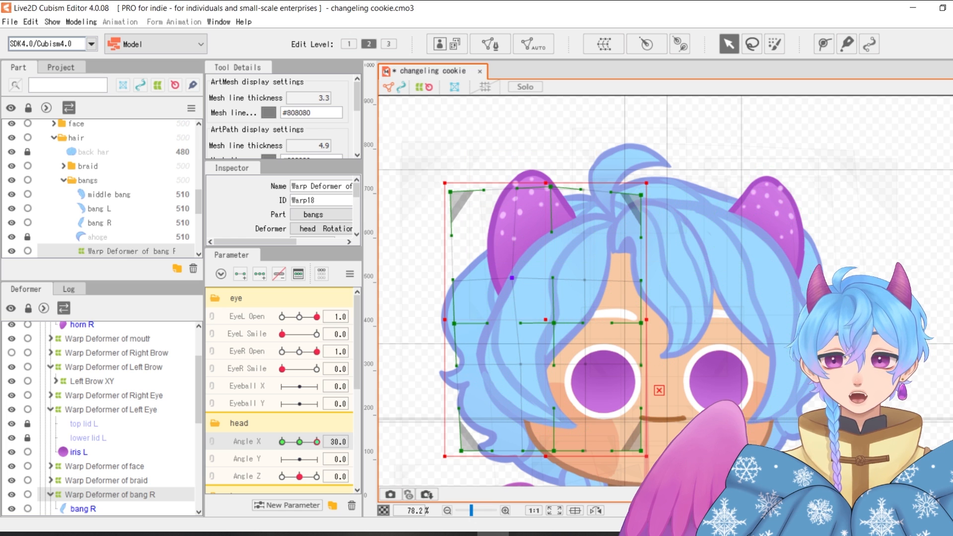
click(416, 347)
- Select Warp Deformer of back hair and move its middle point on the far edge slightly inward and down
scroll(158, 472, down, 3)
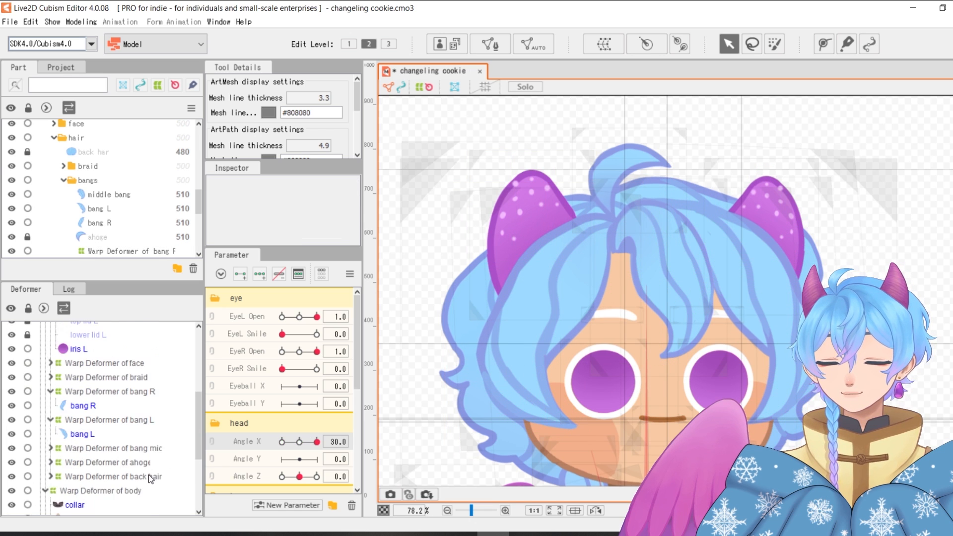
click(145, 423)
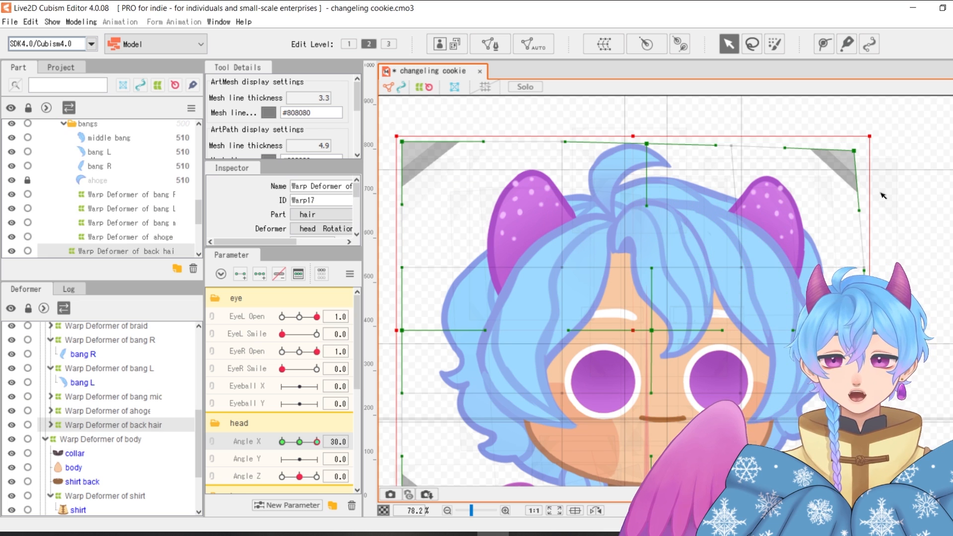
drag(869, 331, 861, 339)
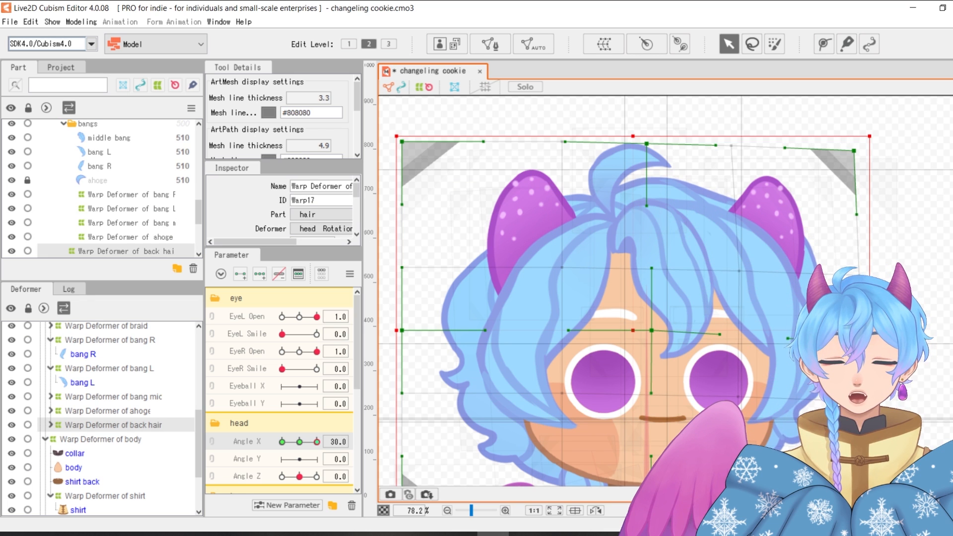
- Select Warp Deformer of head and enlarge its frame to enclose the whole head, including the hair, horns and braid
scroll(748, 298, down, 3)
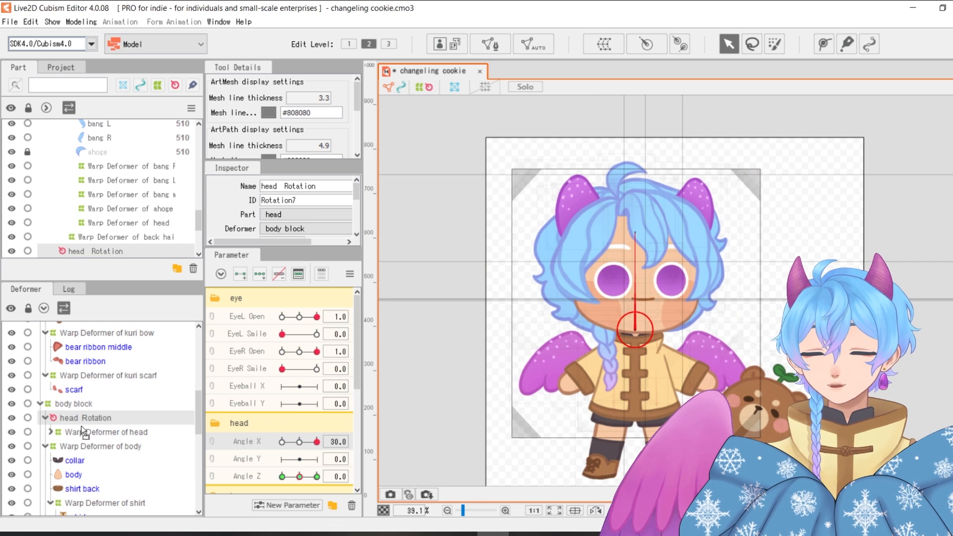
click(86, 432)
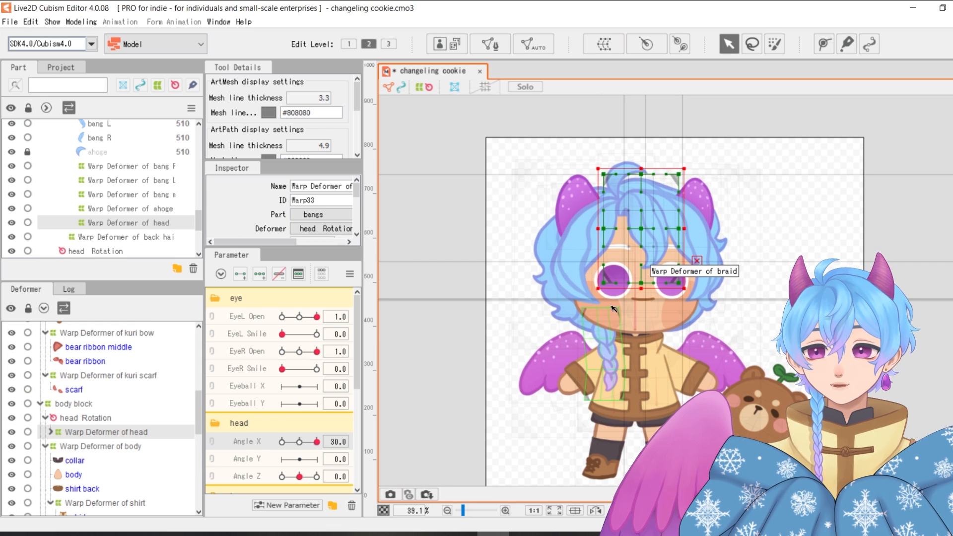
drag(599, 288, 526, 401)
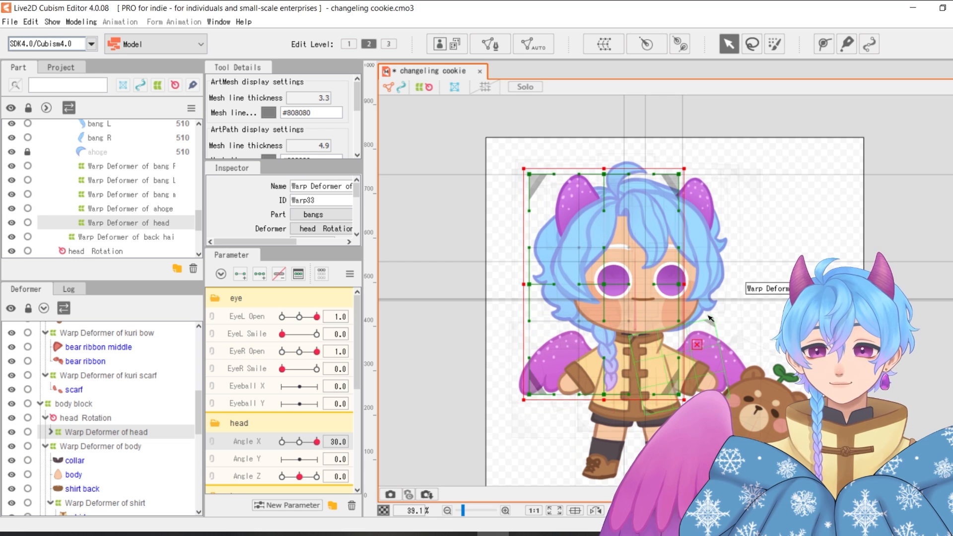
drag(685, 285, 733, 284)
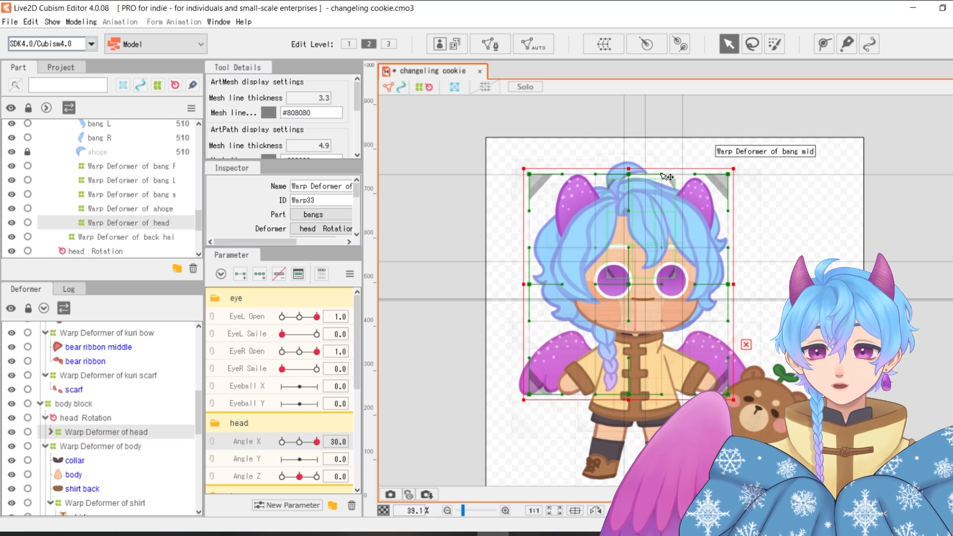
drag(628, 169, 628, 150)
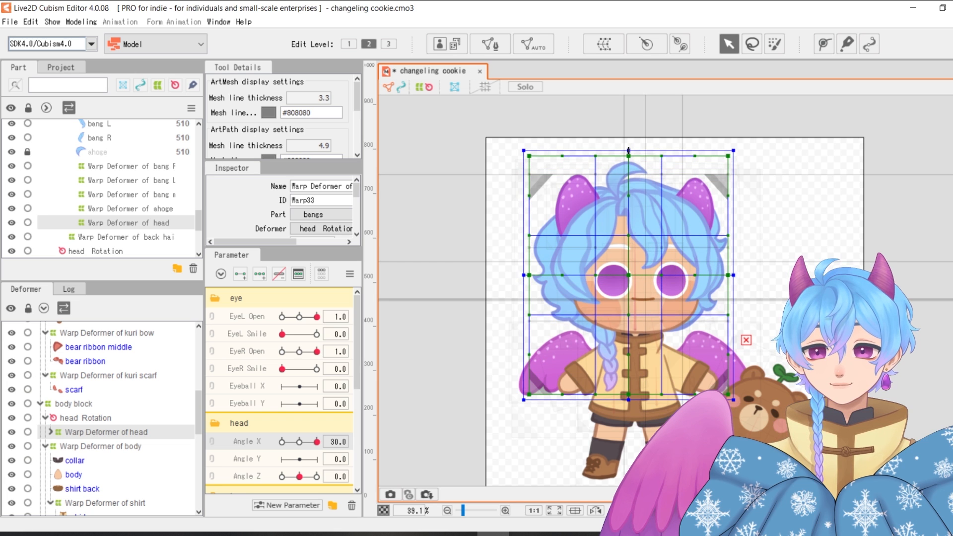
drag(733, 275, 739, 280)
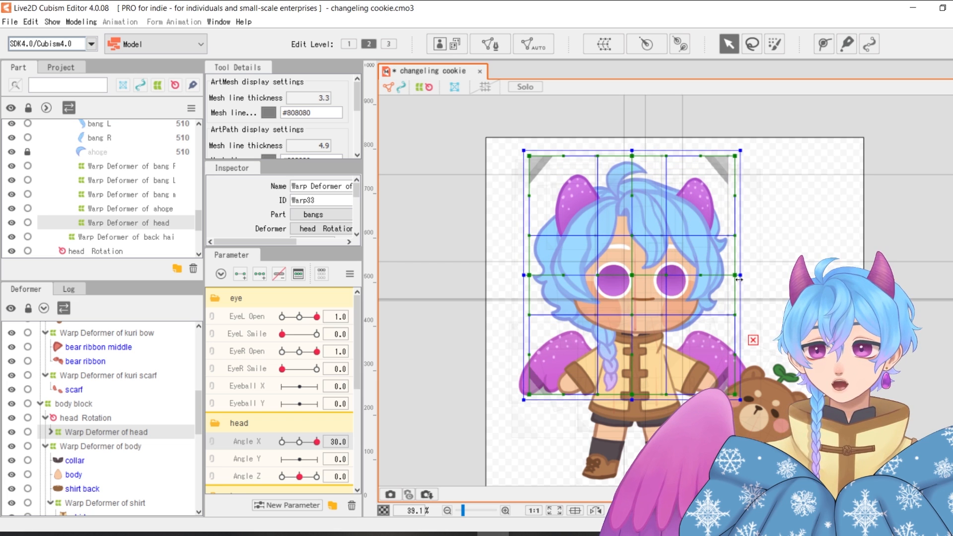
- Add three Angle X keys to Warp Deformer of head and sweep Angle X through 0, -30 and back to 30.0
mouse_move(637, 282)
mouse_down()
mouse_move(618, 274)
mouse_move(646, 290)
mouse_up()
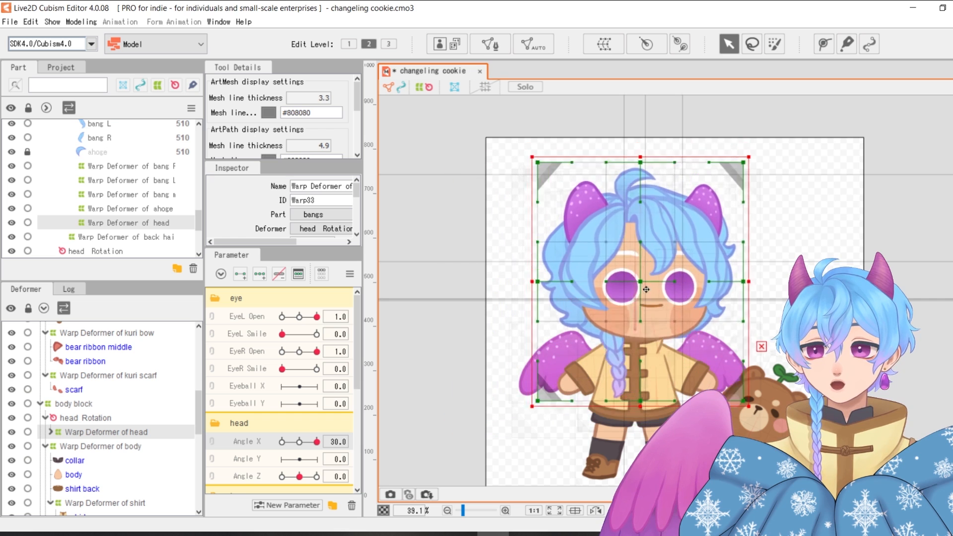
key(ctrl+z)
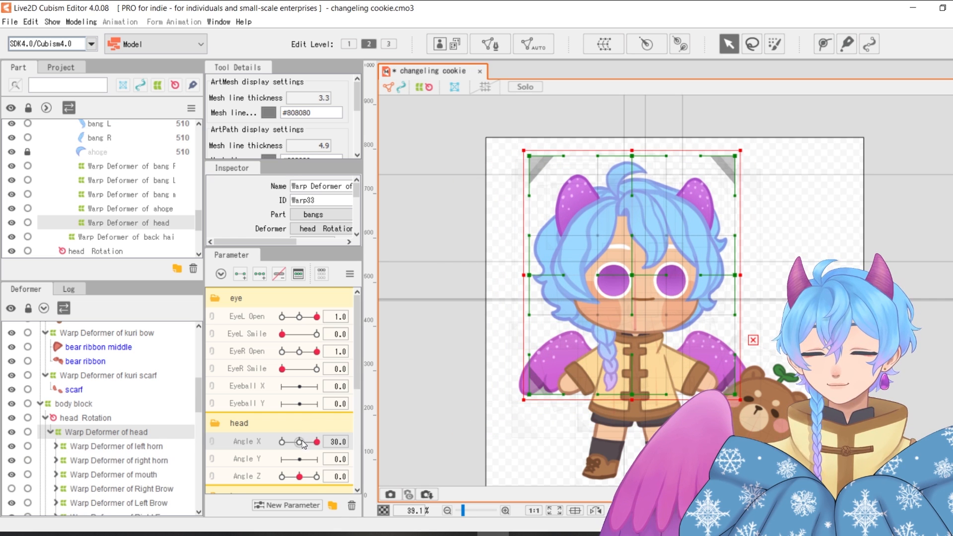
click(303, 442)
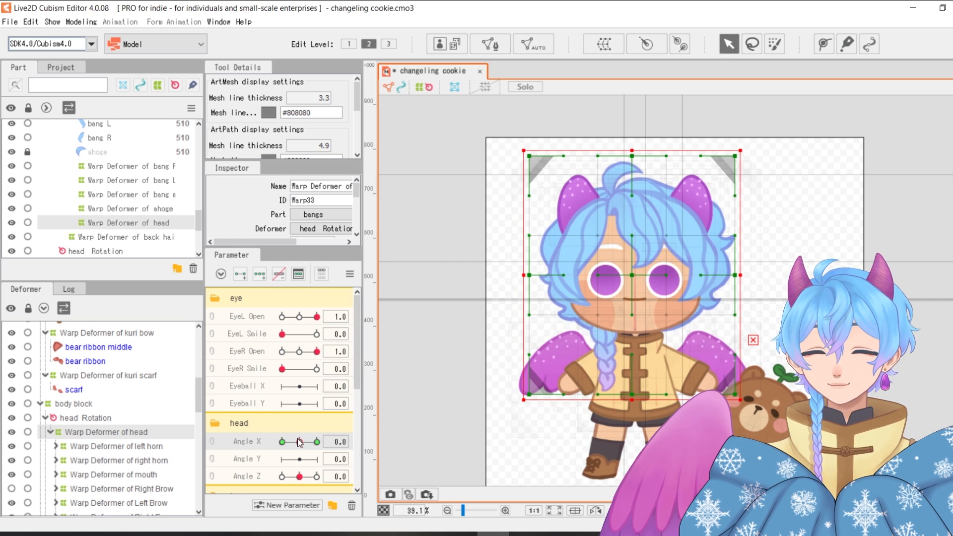
drag(300, 441, 262, 441)
click(316, 441)
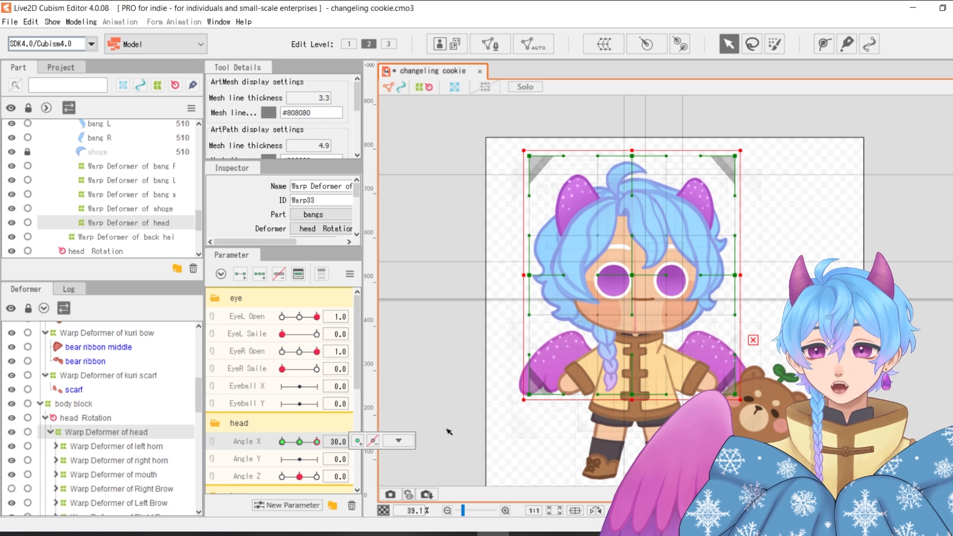
drag(303, 442, 228, 439)
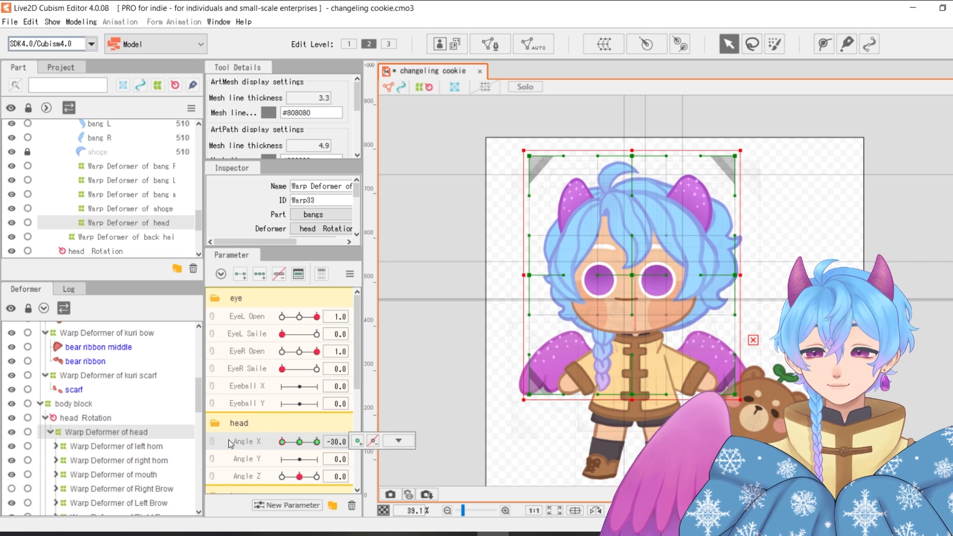
drag(301, 441, 348, 439)
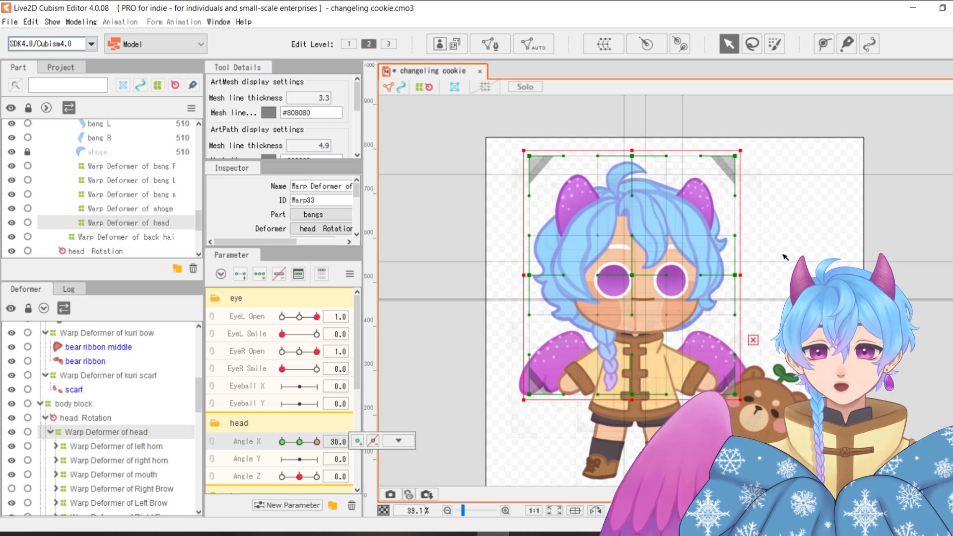
- Nudge Warp Deformer of head slightly sideways toward the bear at Angle X 30.0
scroll(778, 300, up, 2)
scroll(777, 301, down, 2)
key(Right)
key(Right)
key(Right)
key(Right)
key(Right)
key(Right)
key(Right)
key(Right)
key(Right)
key(Right)
key(Right)
key(Right)
key(Right)
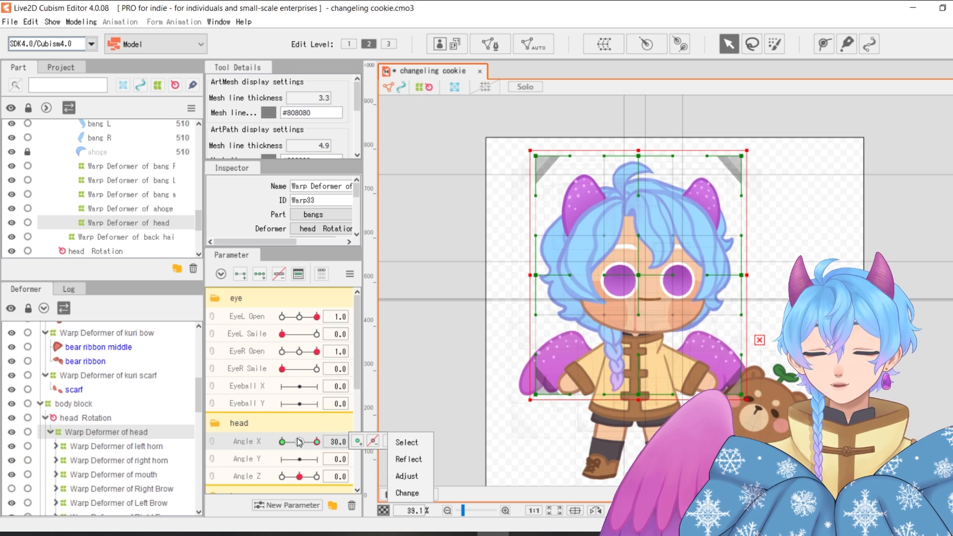
- Check the shifted head's placement over the body with and without the deformer selected, finishing at Angle X 30.0
drag(299, 442, 351, 451)
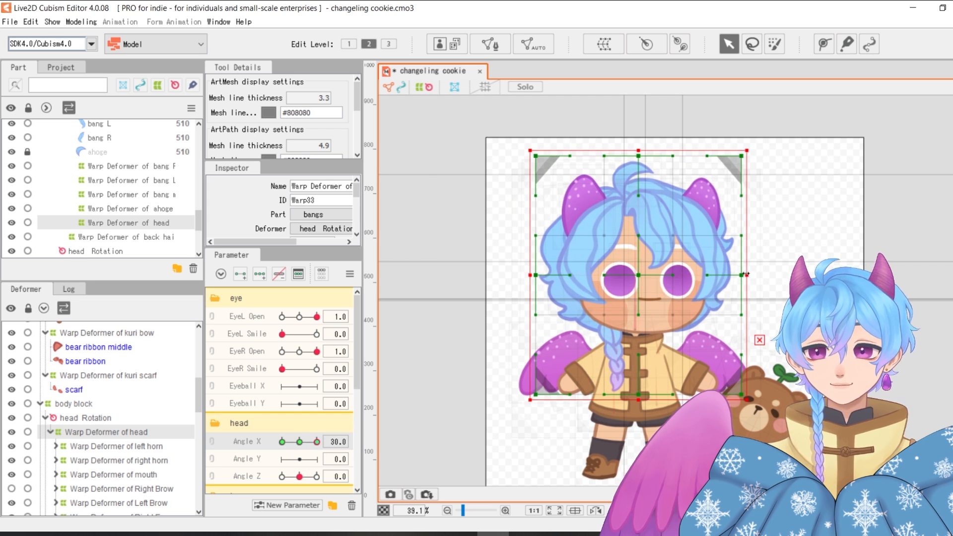
drag(746, 275, 746, 290)
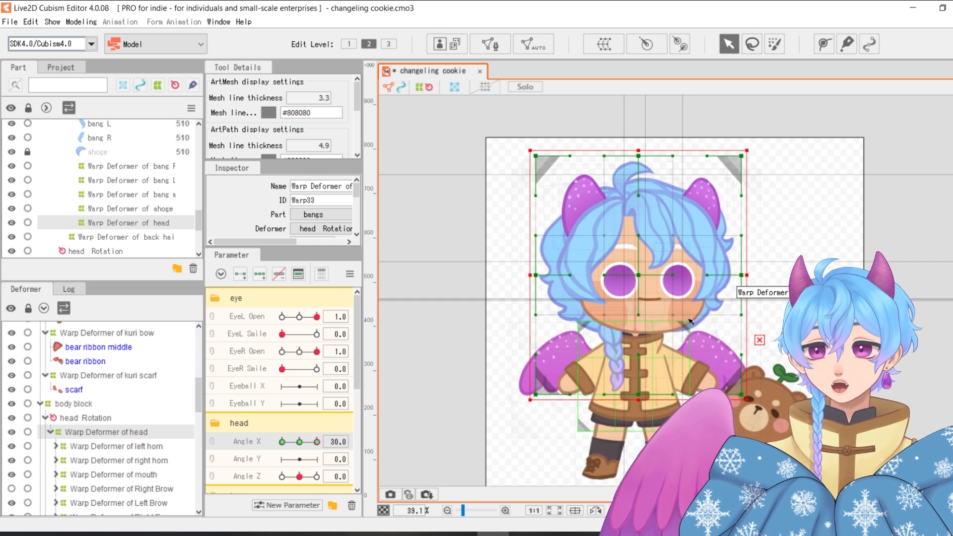
click(777, 293)
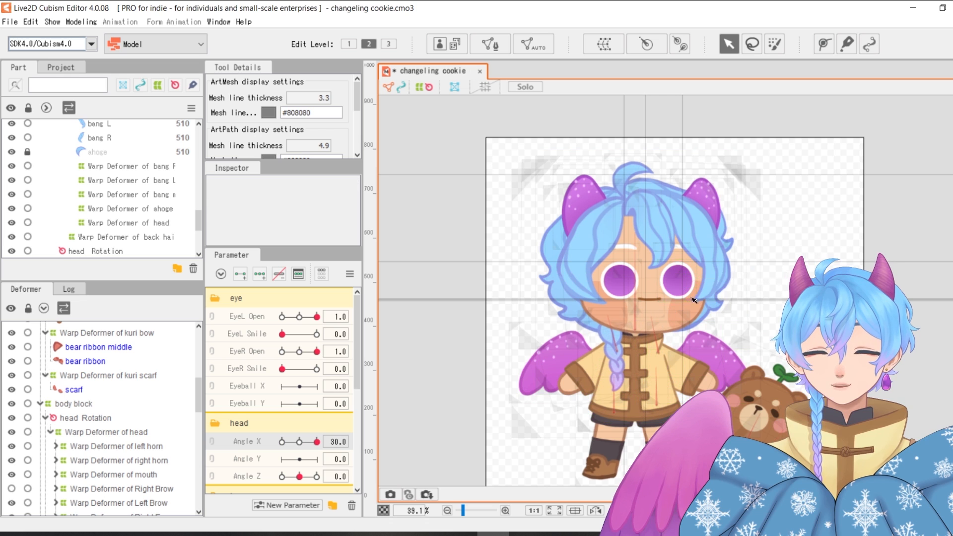
click(597, 339)
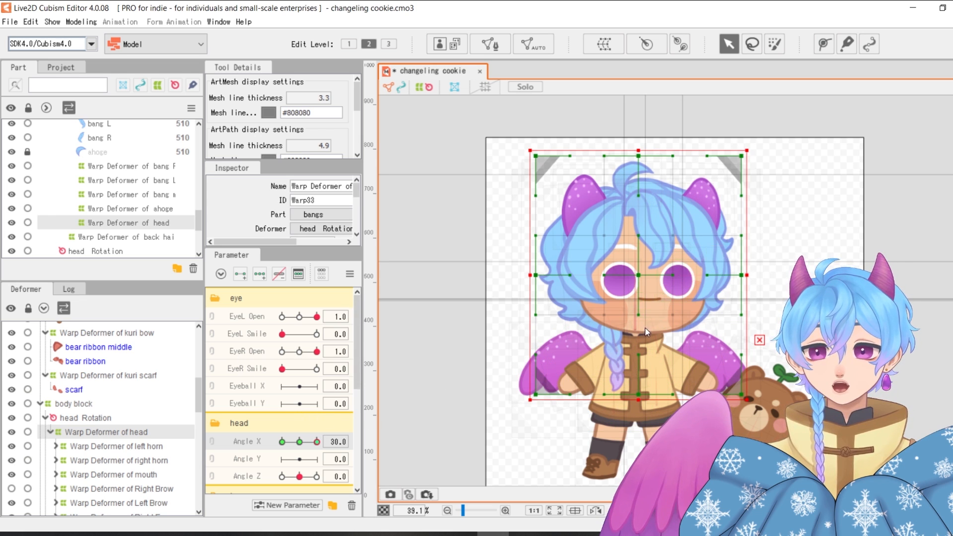
drag(641, 280, 641, 280)
drag(309, 441, 320, 457)
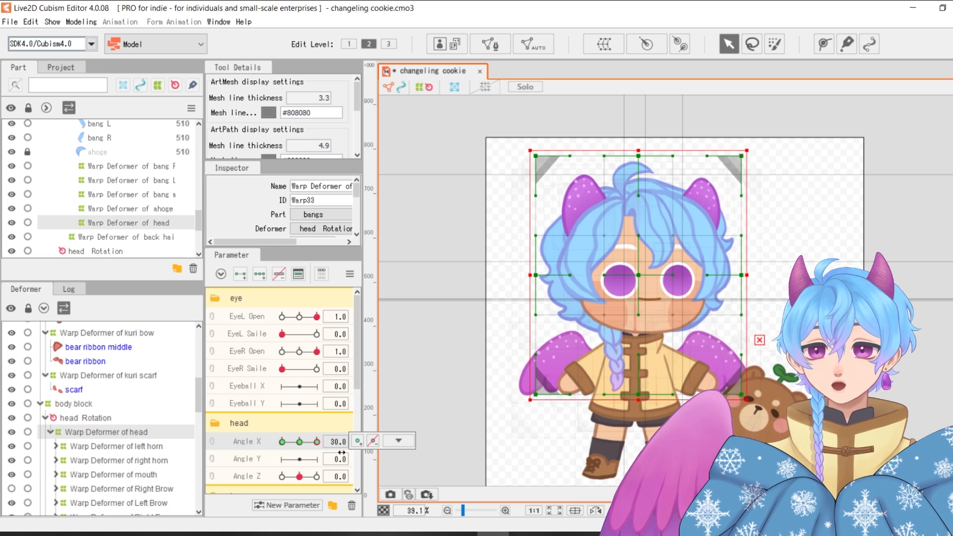
- Mirror the Angle X motion of Warp Deformer of head onto the -30 side with Reflect Motion
click(52, 22)
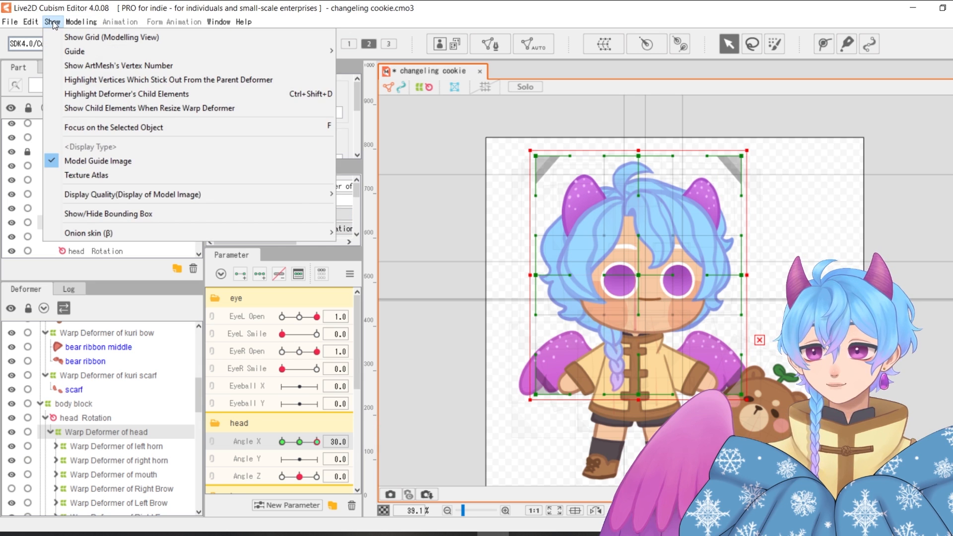
mouse_move(80, 24)
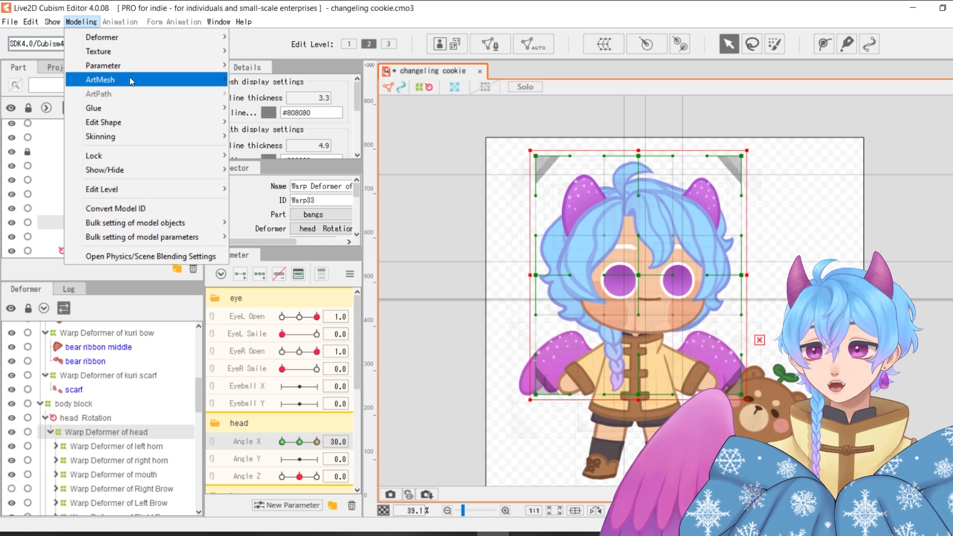
mouse_move(135, 83)
mouse_move(165, 62)
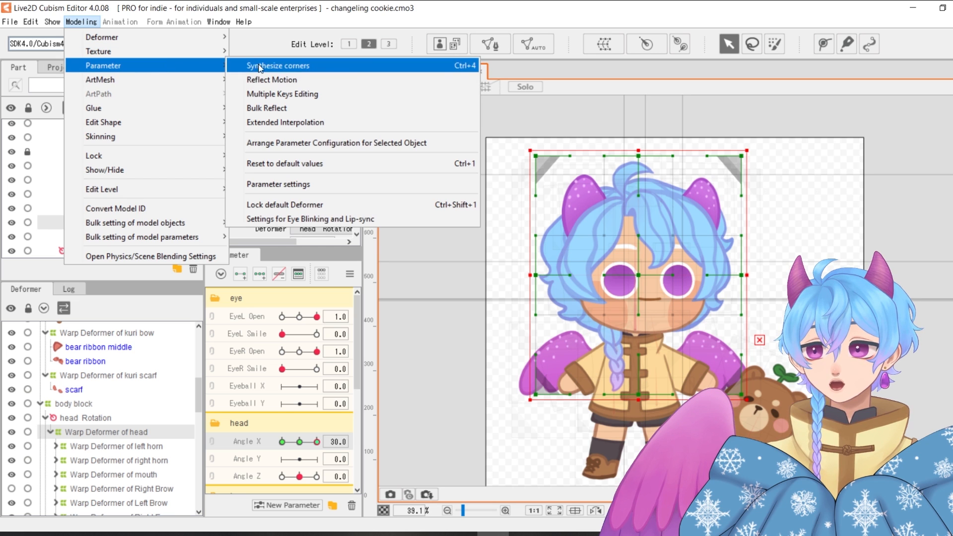
click(304, 84)
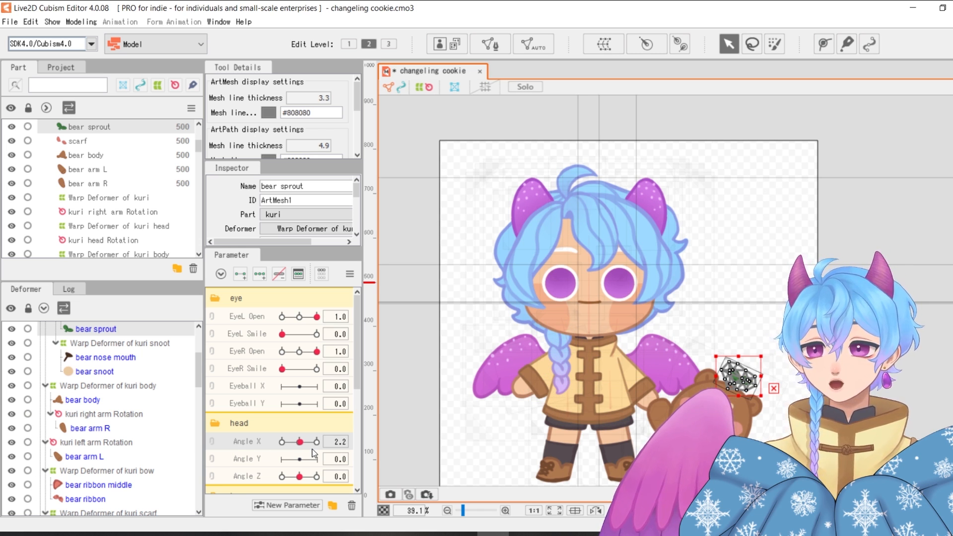
- Preview the mirrored head turn by sweeping Angle X to -30.0 and back to 0.0
drag(303, 442, 296, 443)
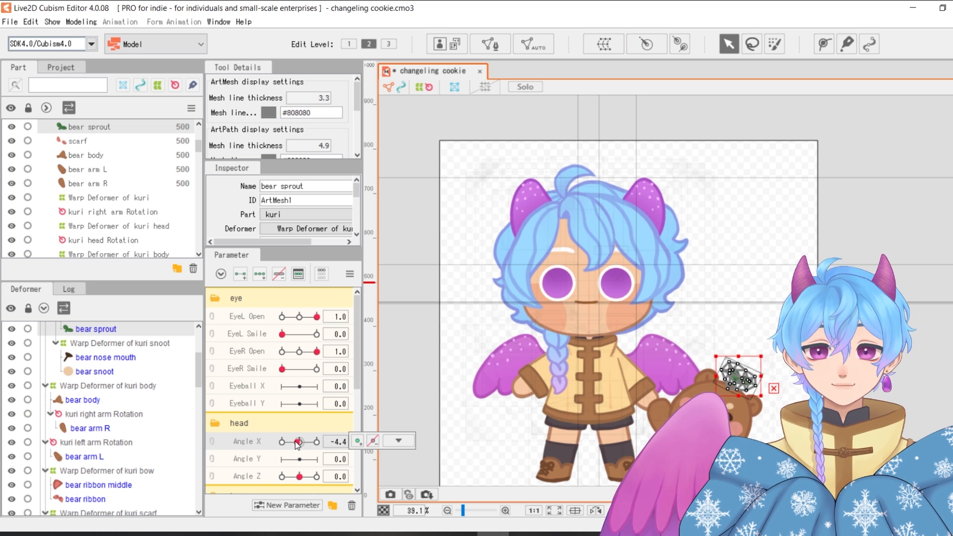
drag(296, 443, 1, 470)
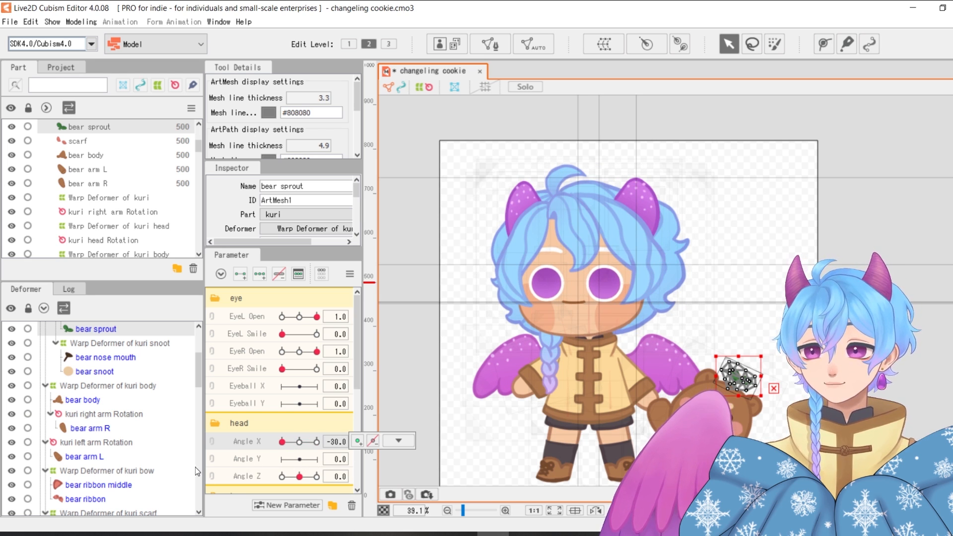
drag(282, 442, 309, 448)
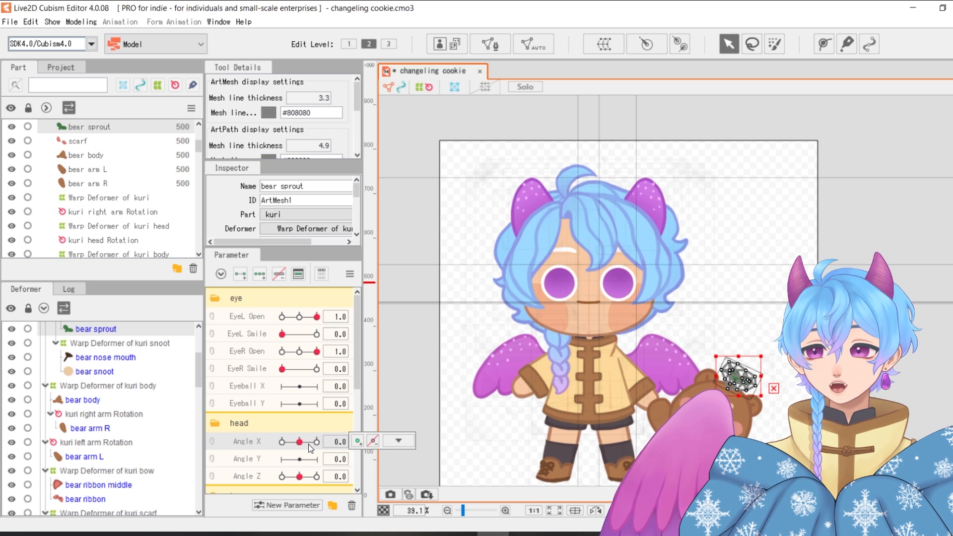